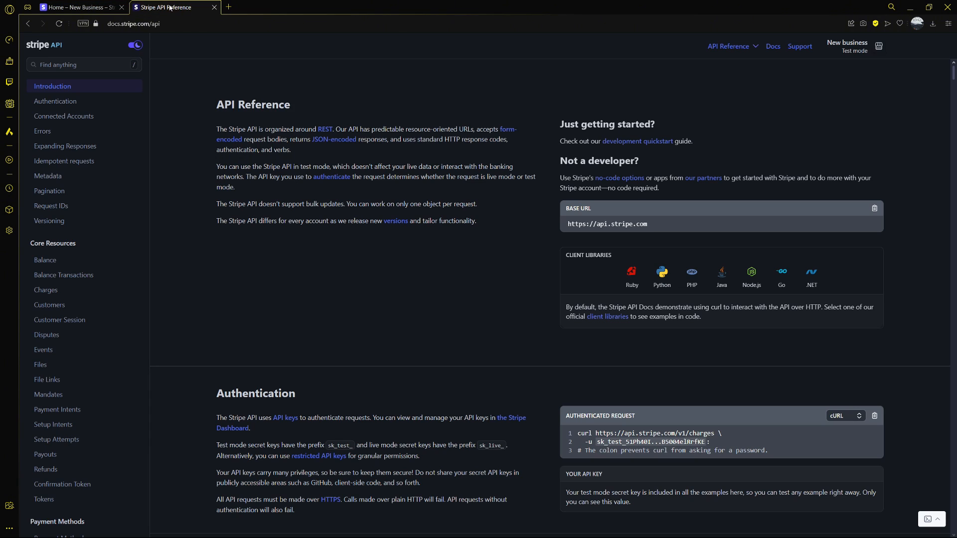
Step: Read the Stripe API reference from the introduction through authentication, connected accounts, errors and handling errors
left_click_drag(216, 104, 302, 101)
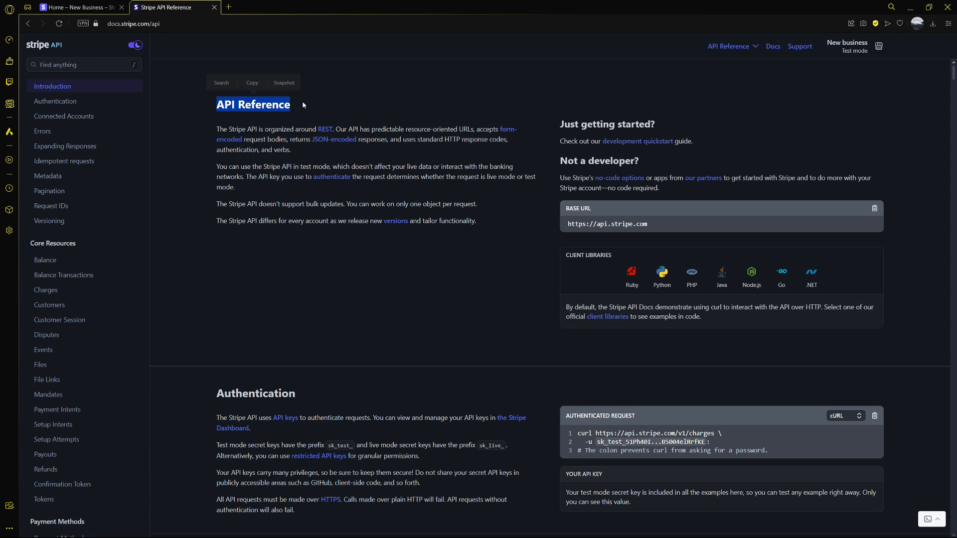
left_click(334, 115)
scroll(337, 117, "down", 3)
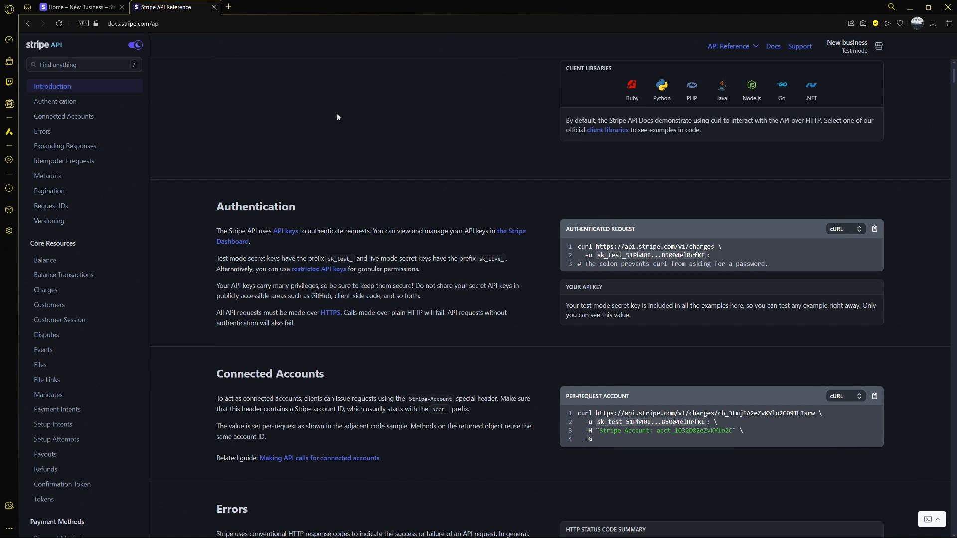
scroll(337, 116, "down", 4)
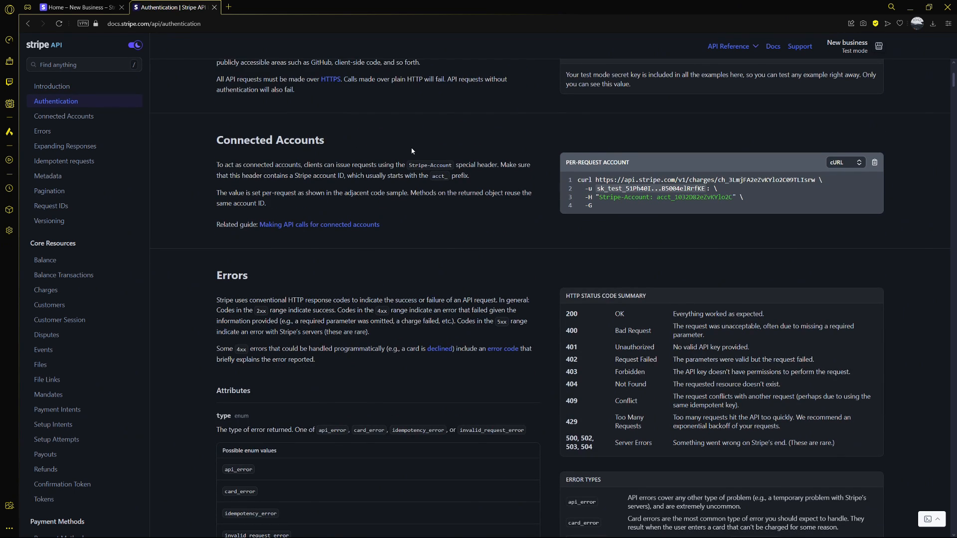
scroll(411, 151, "down", 4)
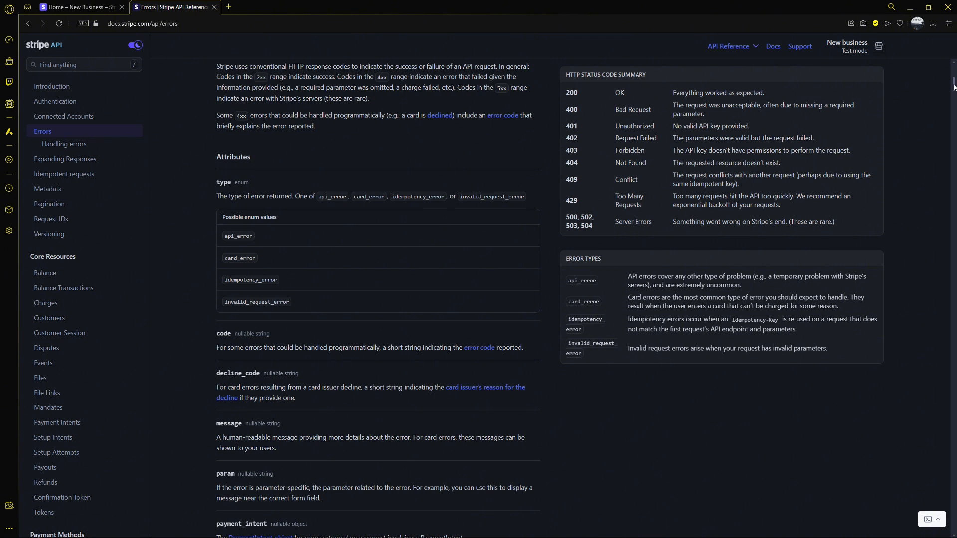
left_click_drag(953, 86, 934, 105)
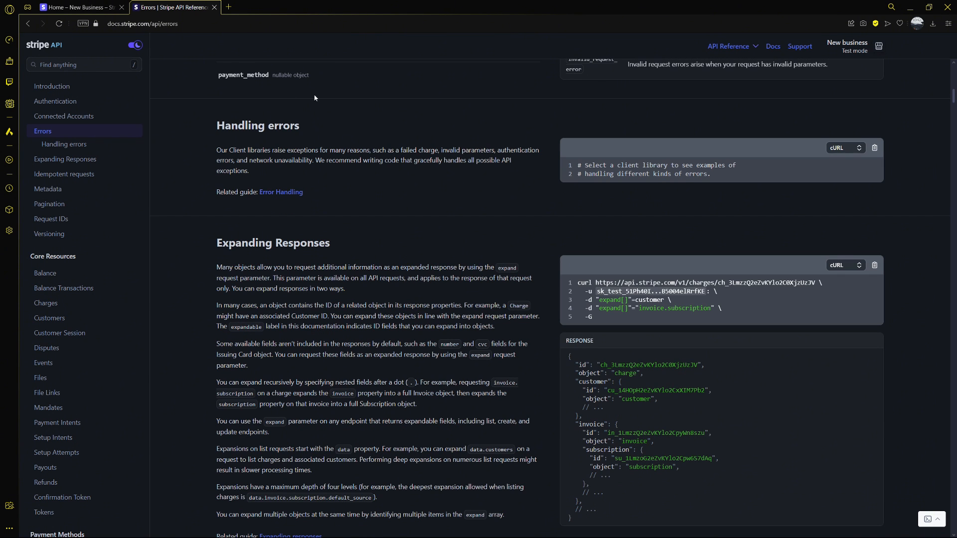
left_click_drag(218, 128, 323, 150)
left_click(353, 140)
scroll(319, 187, "down", 3)
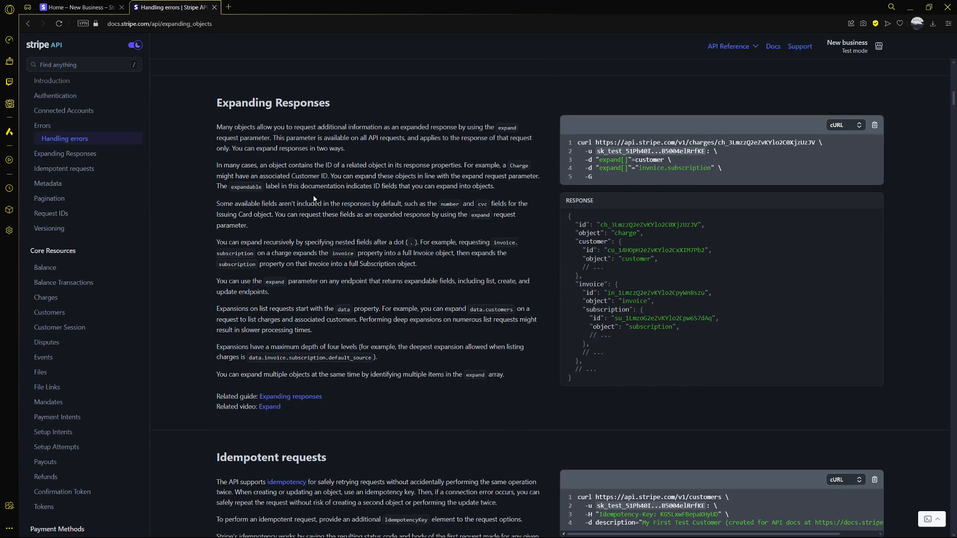
Step: Examine the reference sections on expanding responses, idempotent requests, metadata, pagination and search
scroll(314, 199, "down", 6)
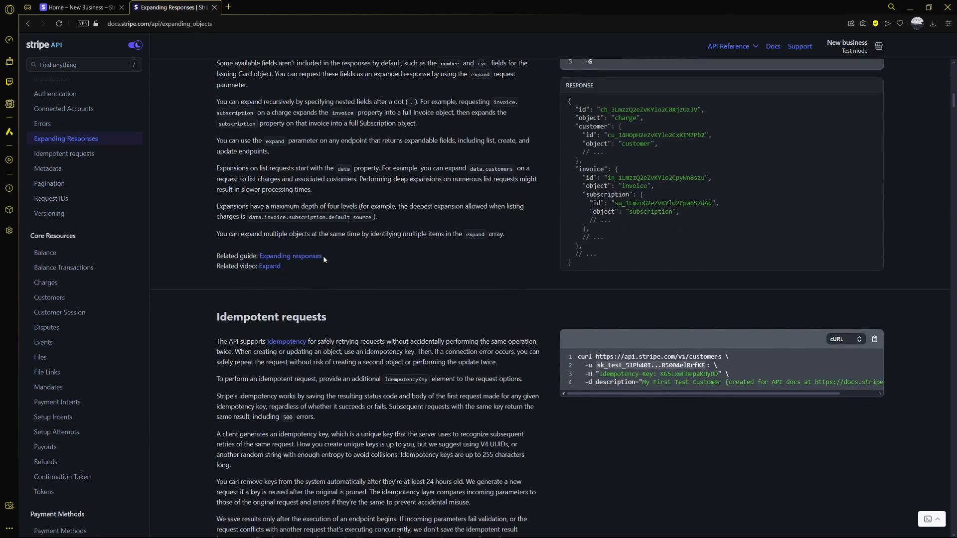
scroll(306, 264, "down", 5)
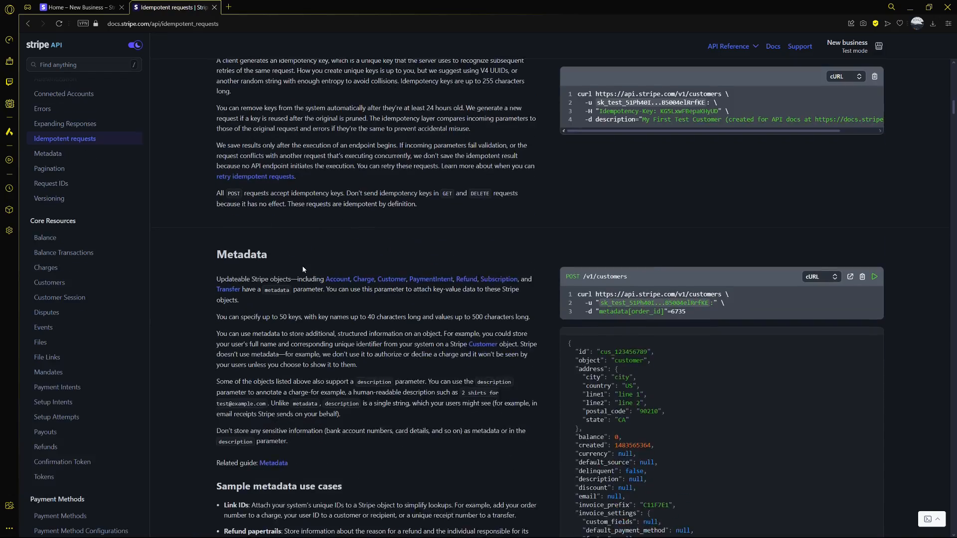
scroll(302, 265, "down", 2)
scroll(302, 266, "down", 9)
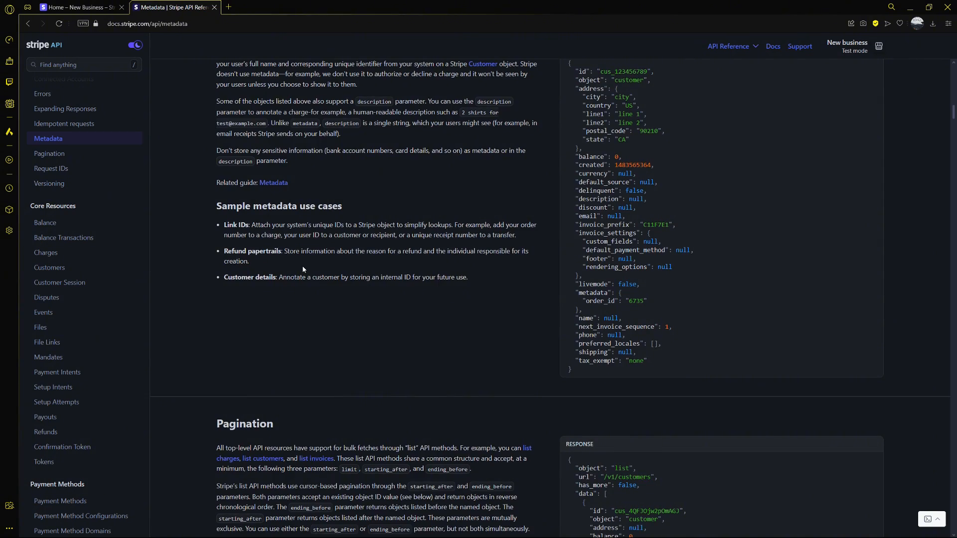
scroll(303, 268, "down", 4)
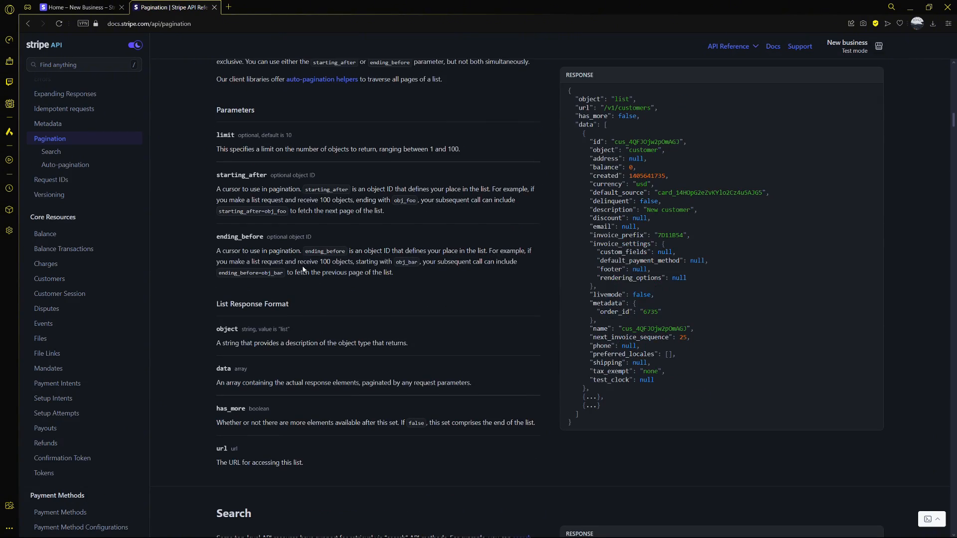
scroll(303, 268, "down", 3)
scroll(302, 268, "down", 4)
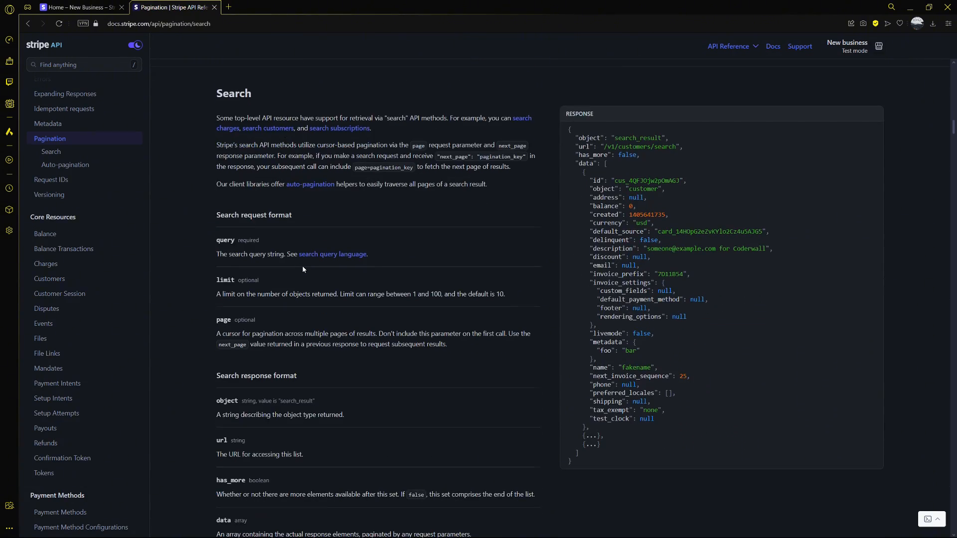
scroll(303, 269, "down", 3)
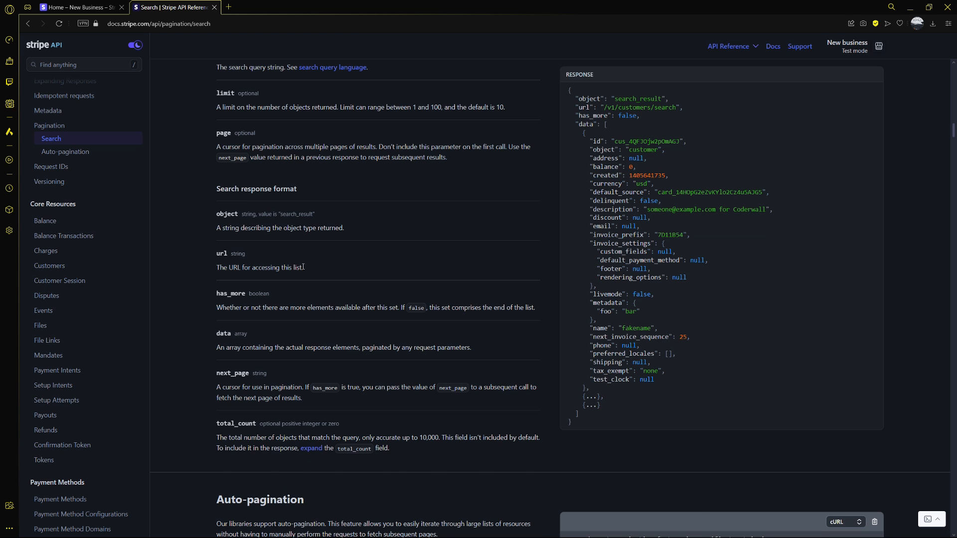
scroll(303, 268, "down", 1)
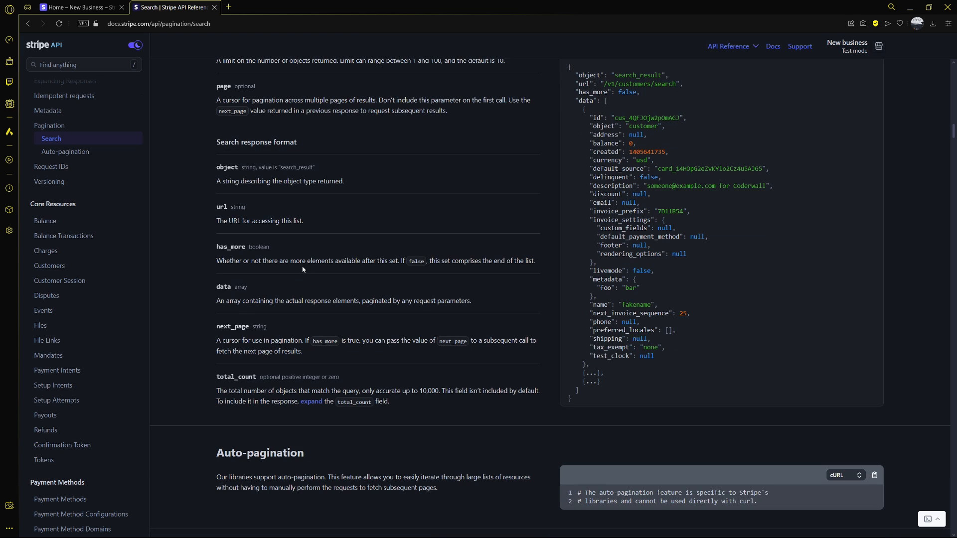
Step: Collapse the Payment Methods, Products and Checkout groups, then open the Payment Link reference under Payment Links
left_click(70, 481)
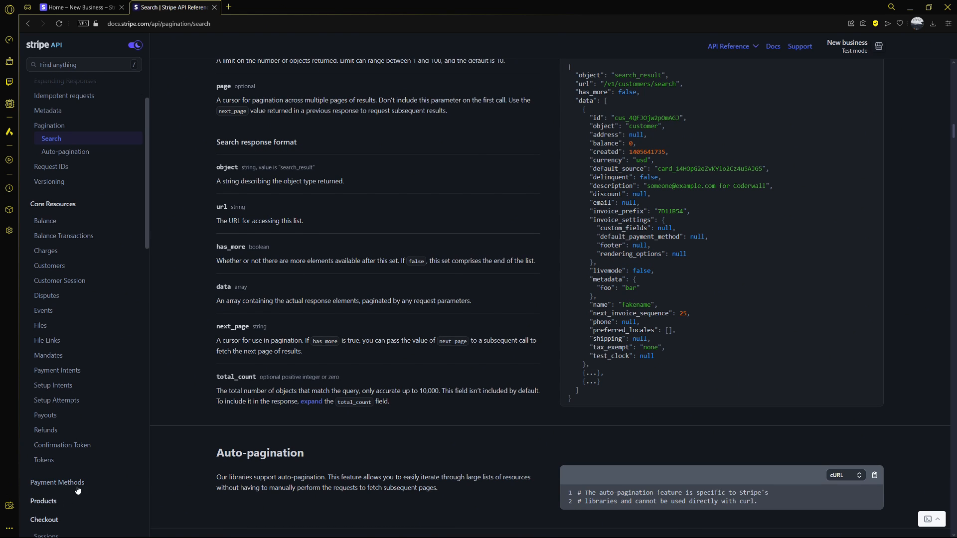
scroll(44, 437, "down", 2)
left_click(47, 435)
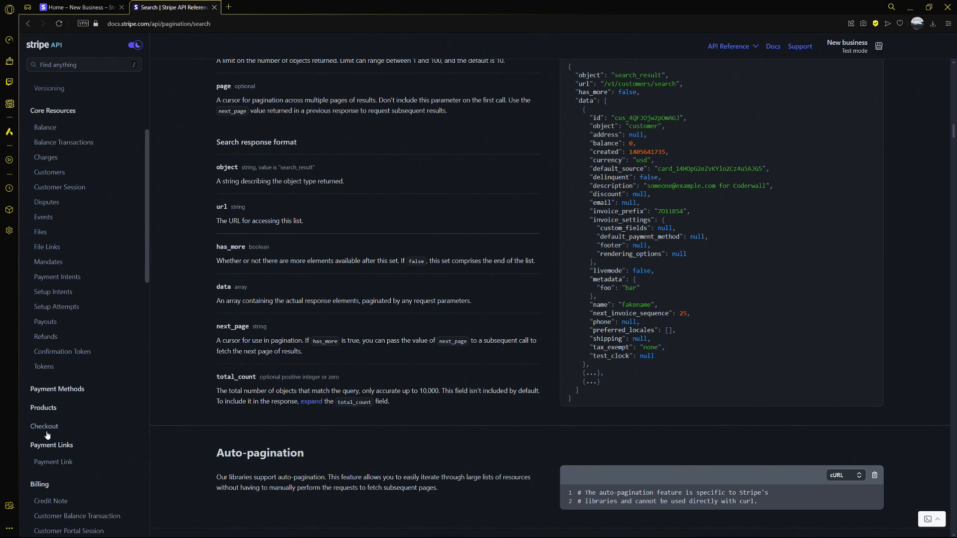
left_click(50, 444)
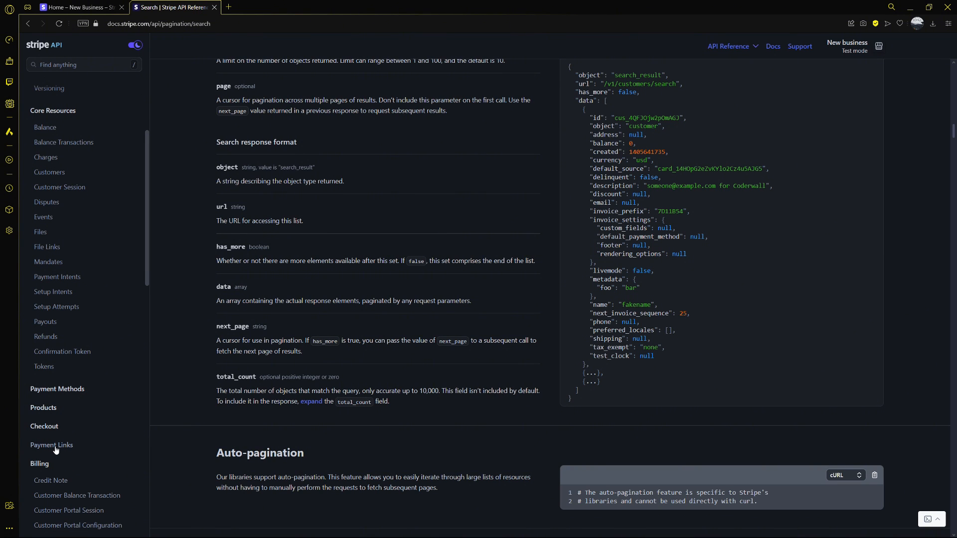
left_click(51, 445)
left_click(53, 462)
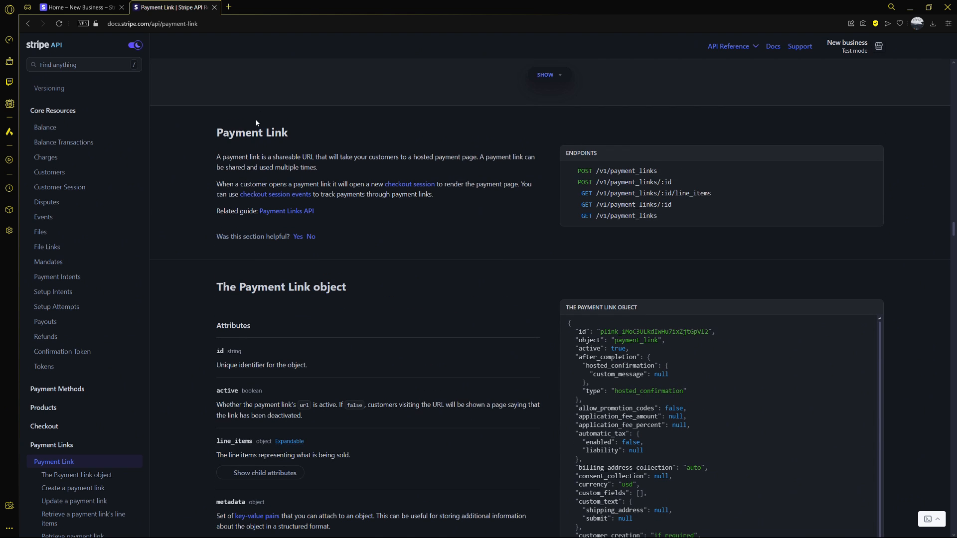
Step: Switch to the Stripe dashboard and go to the product catalog found through its search
key("ctrl+shift+Tab")
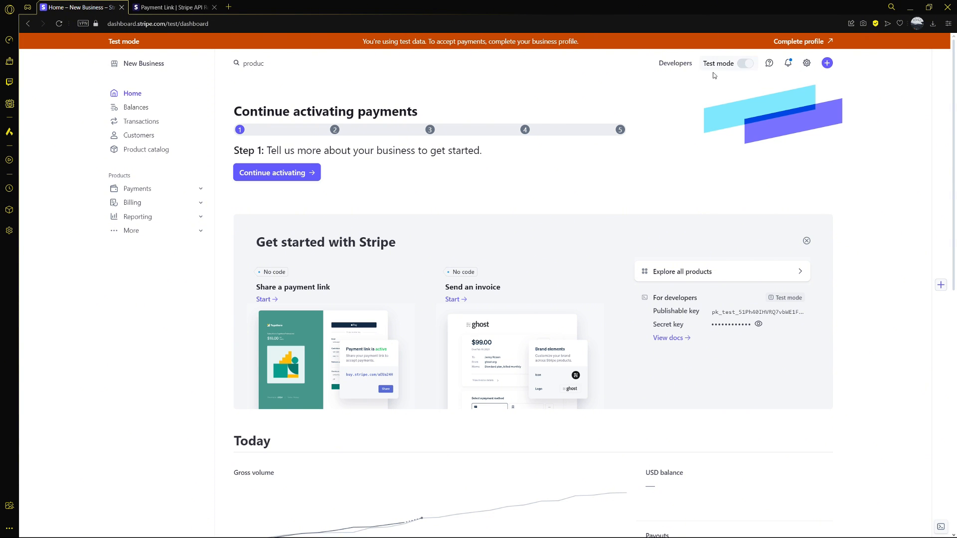
left_click(275, 74)
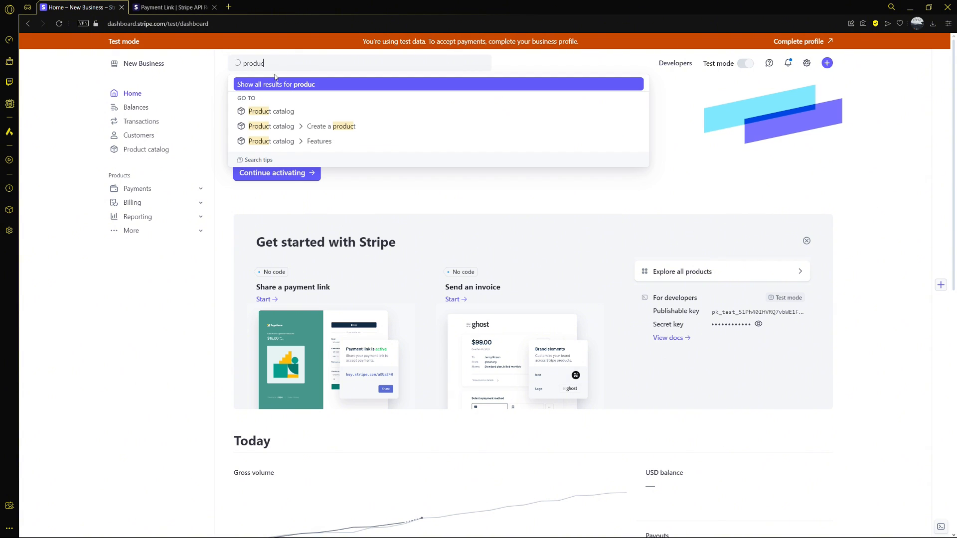
left_click(272, 112)
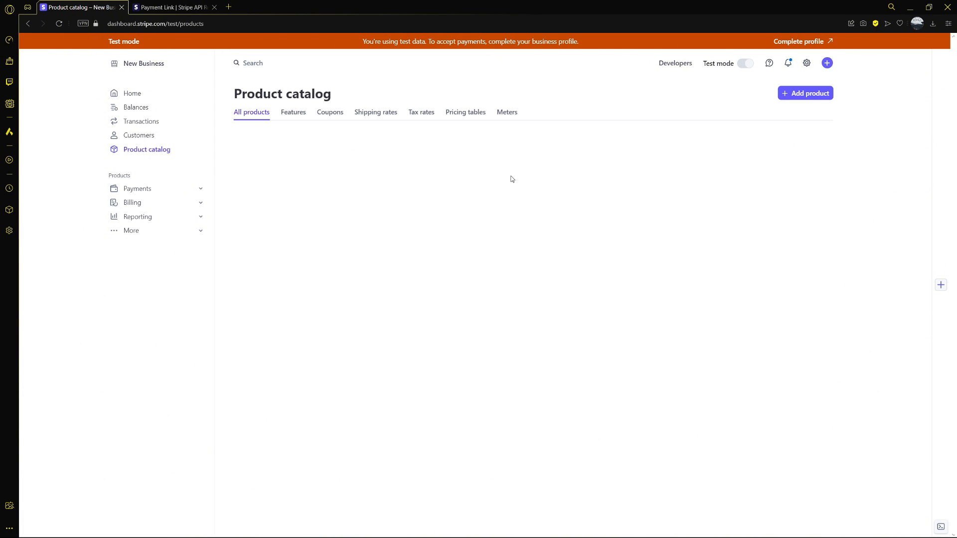
Step: Add a recurring monthly product named "Hello YT" priced at 19 USD to the catalog
left_click(808, 94)
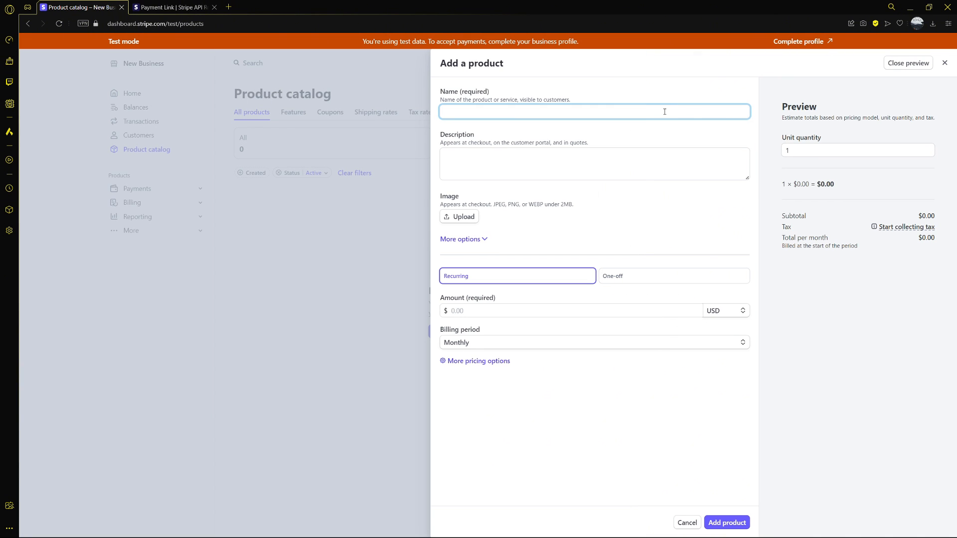
type("Hello H+")
key("BackSpace")
key("BackSpace")
type("YT")
left_click(478, 310)
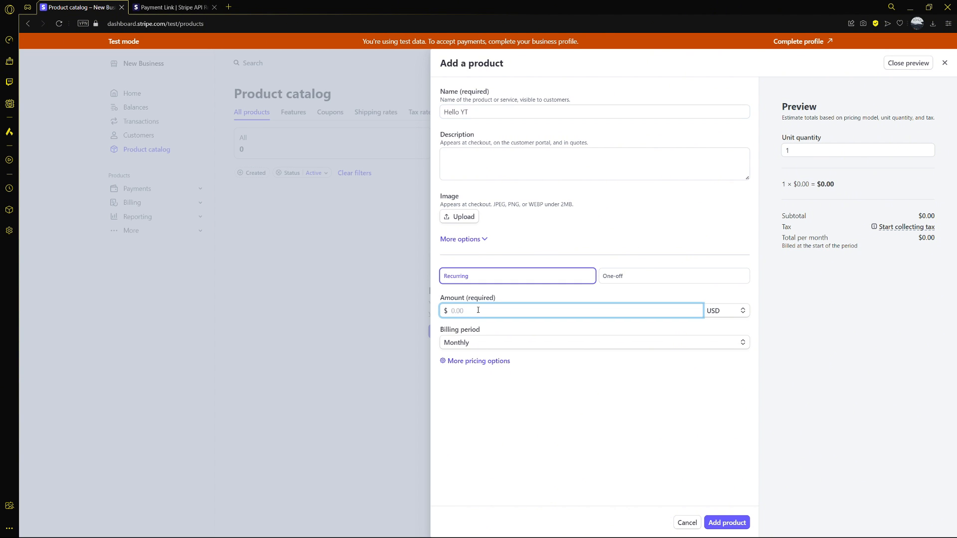
type("19")
left_click(729, 524)
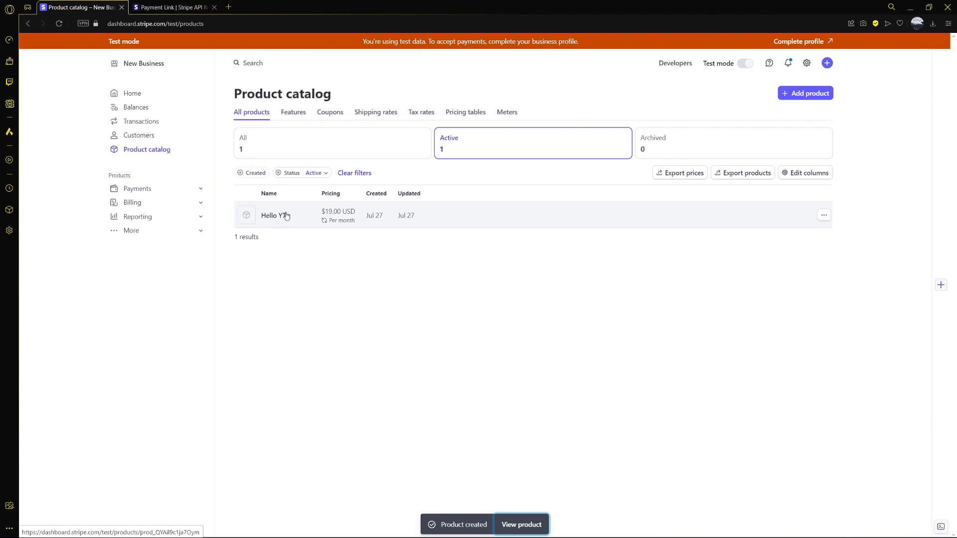
Step: Start a test payment link for the Hello YT product at $19.00 USD per month and expand its advanced options
left_click(284, 215)
left_click(137, 188)
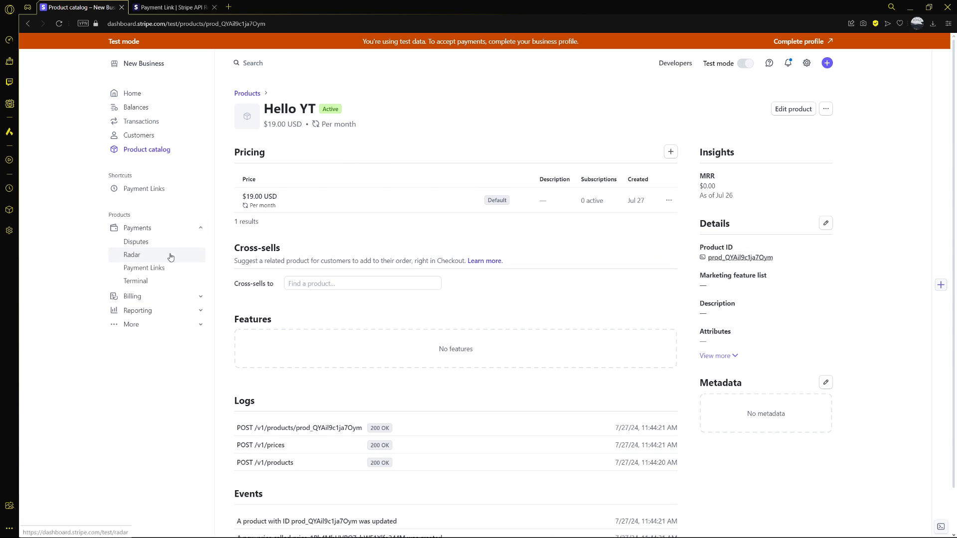
left_click(161, 269)
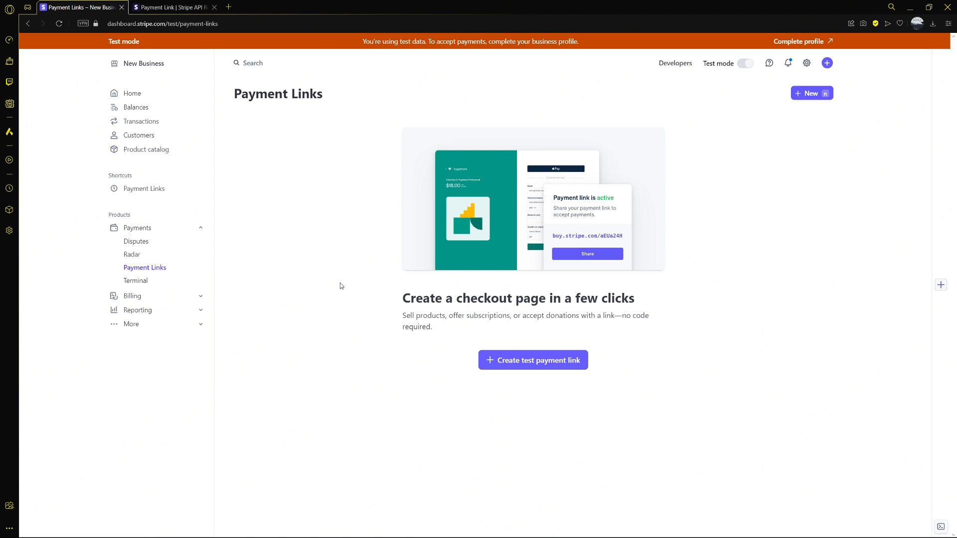
left_click(504, 359)
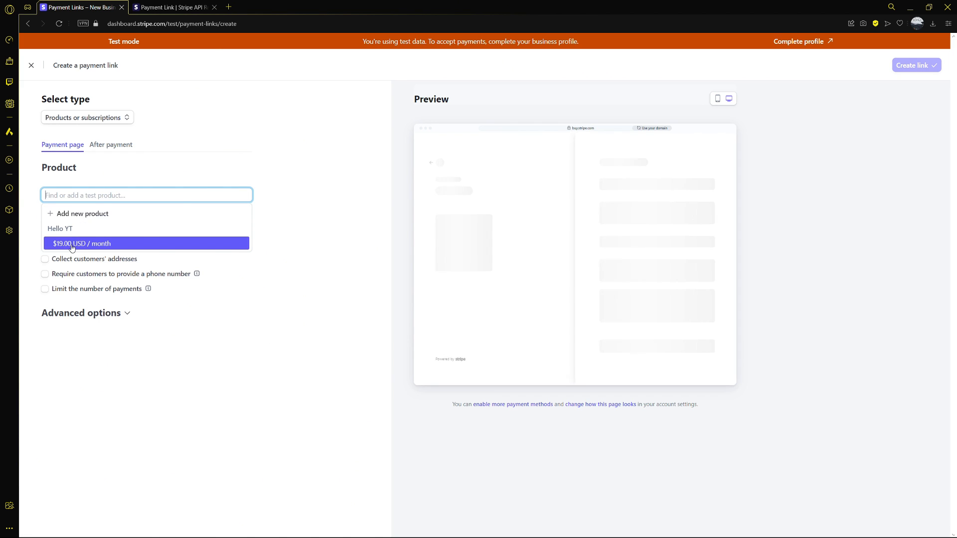
left_click(77, 244)
left_click(74, 394)
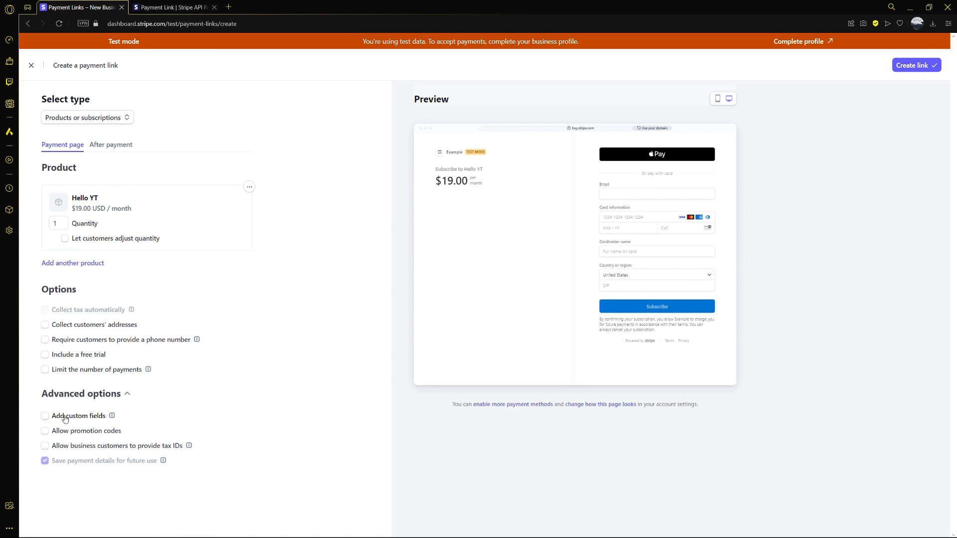
left_click(45, 446)
Step: Set the custom confirmation message to "Go back to your dashboard and refresh it to unlock the services. Thanks for your trust." and create the link
left_click(111, 145)
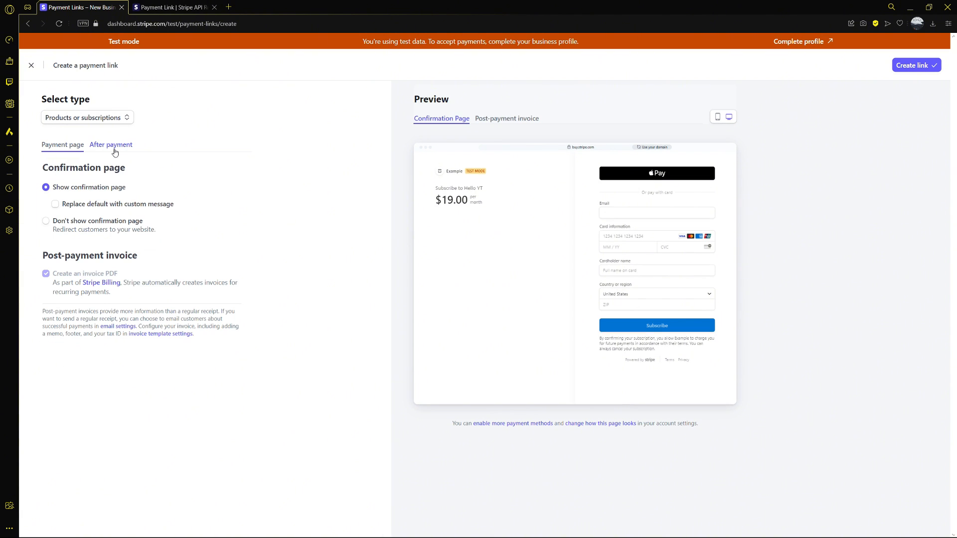
left_click(95, 204)
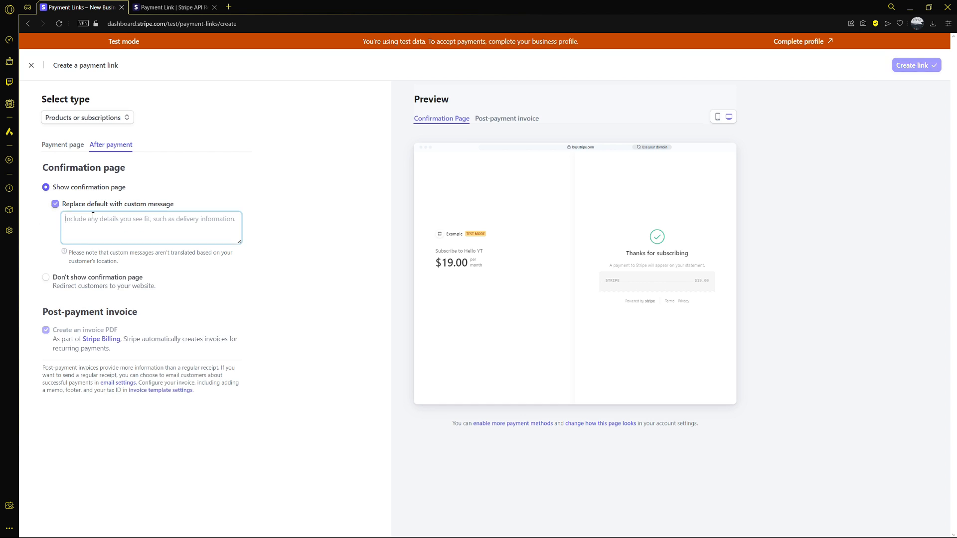
left_click(99, 235)
type("Go back to your dashboard and refresh it to unlock the services. Thanks for your trust.")
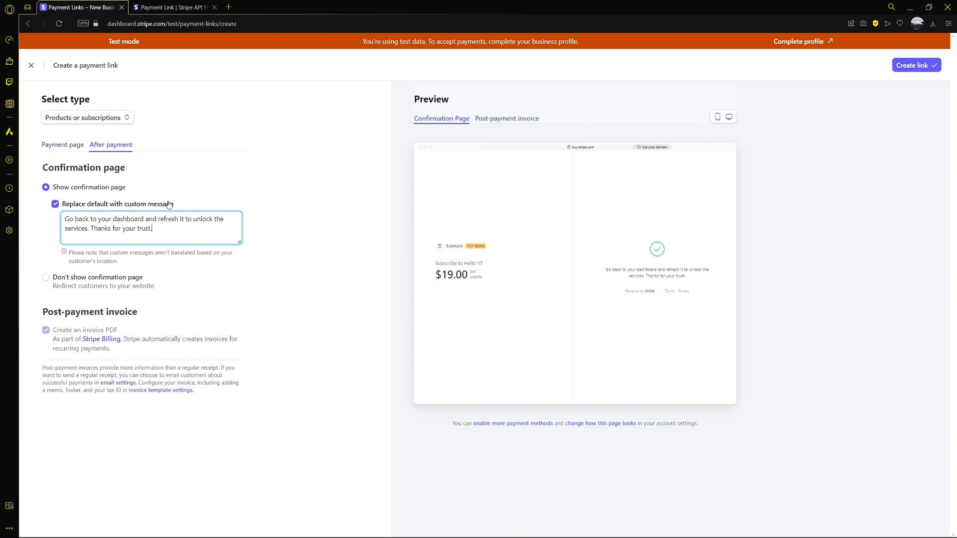
left_click_drag(165, 229, 60, 212)
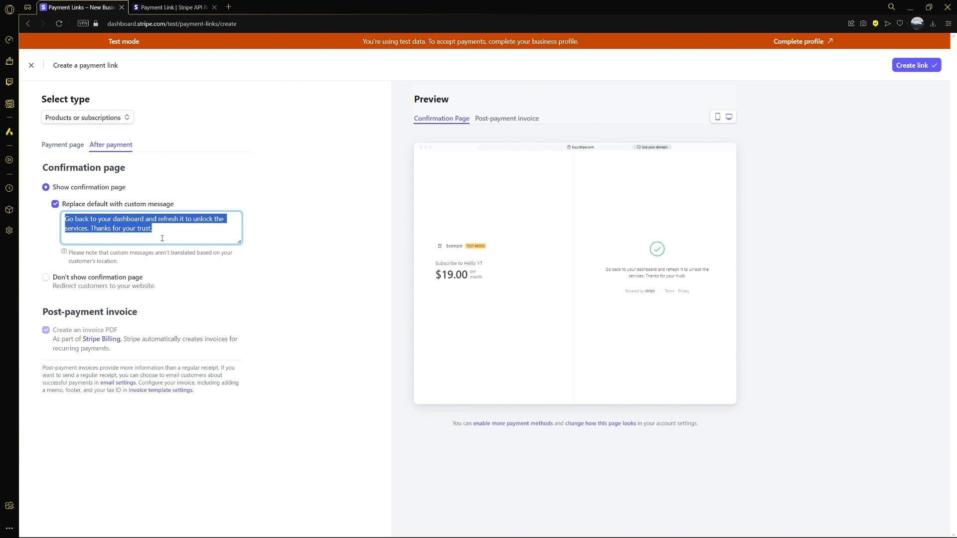
left_click(182, 236)
left_click(906, 66)
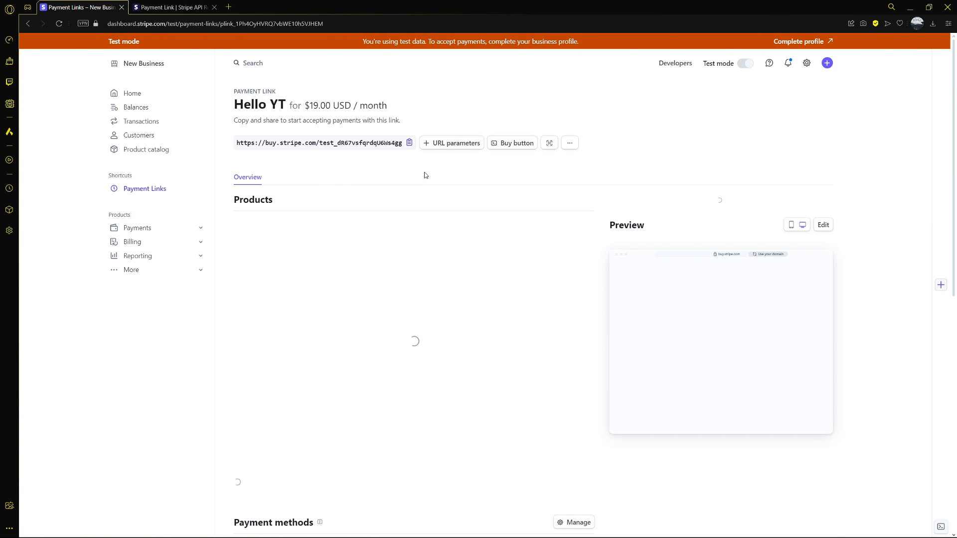
Step: Go to the $99.00 per year Hello YT product in the catalog and view the payment link for its price
left_click(158, 149)
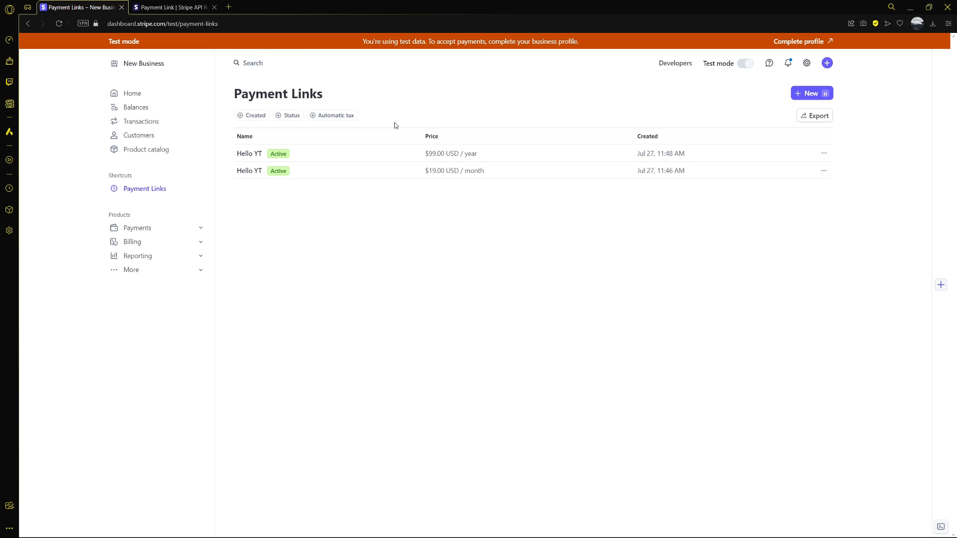
left_click_drag(234, 94, 324, 94)
left_click(325, 93)
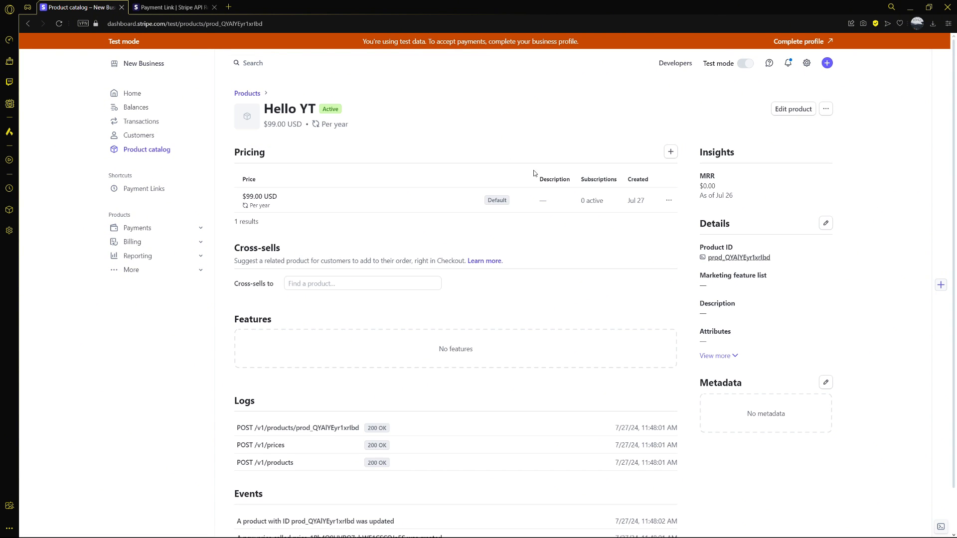
left_click(668, 201)
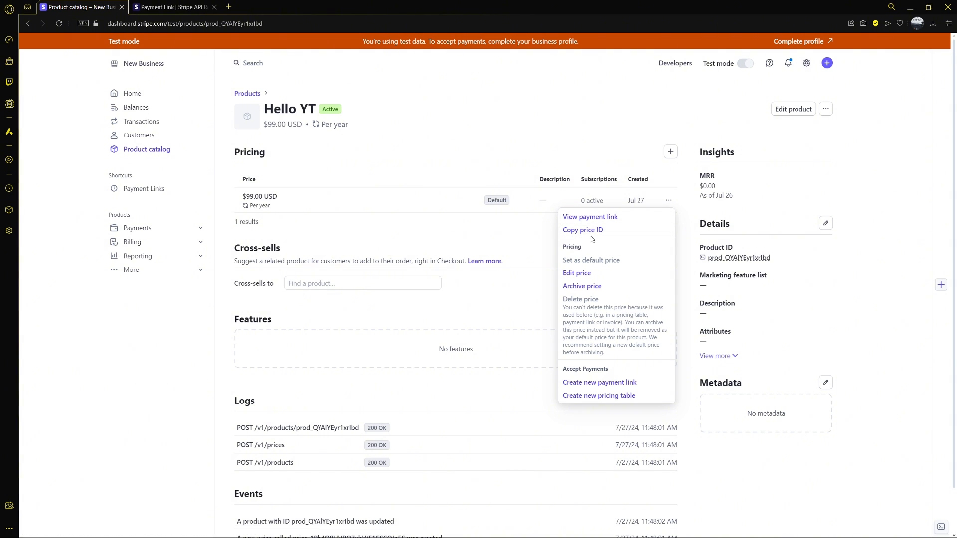
left_click(588, 217)
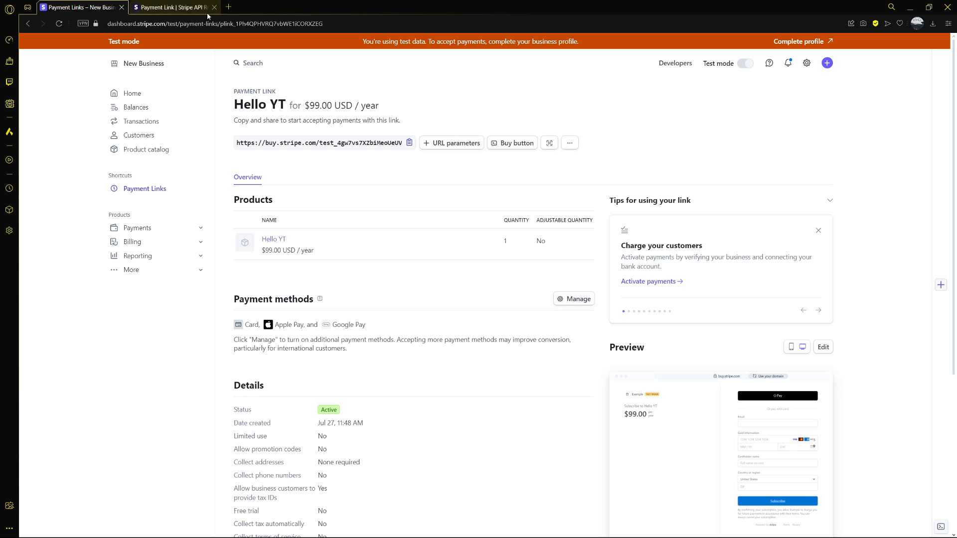
Step: Load the yearly Hello YT payment link in a new browser tab to view its checkout page
left_click(229, 6)
type("https://buy.stripe.com/test_4gw7vs7XZbiMeoUeUV")
key("Return")
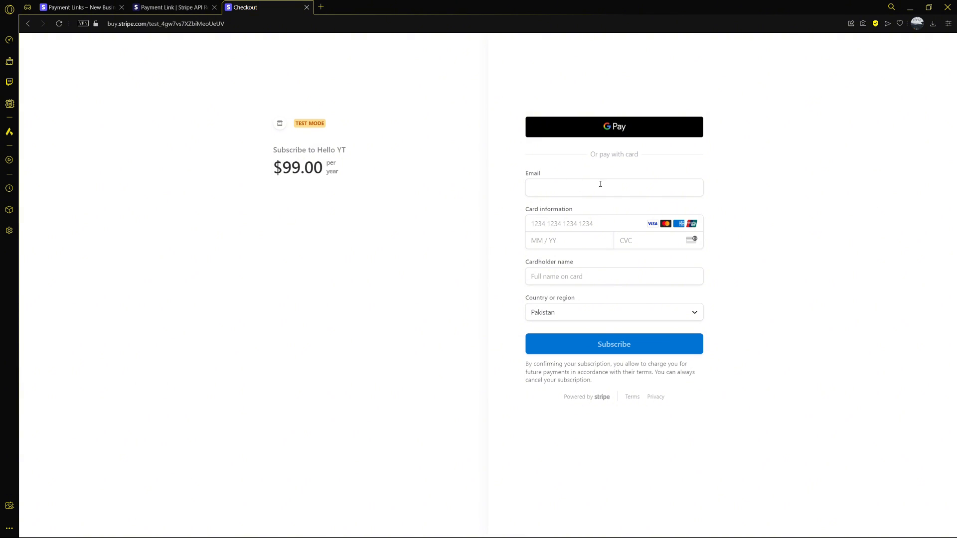
Step: Switch to Sublime Text, examine the Page component code in page.js and bring up Pricing.js
key("alt+Tab")
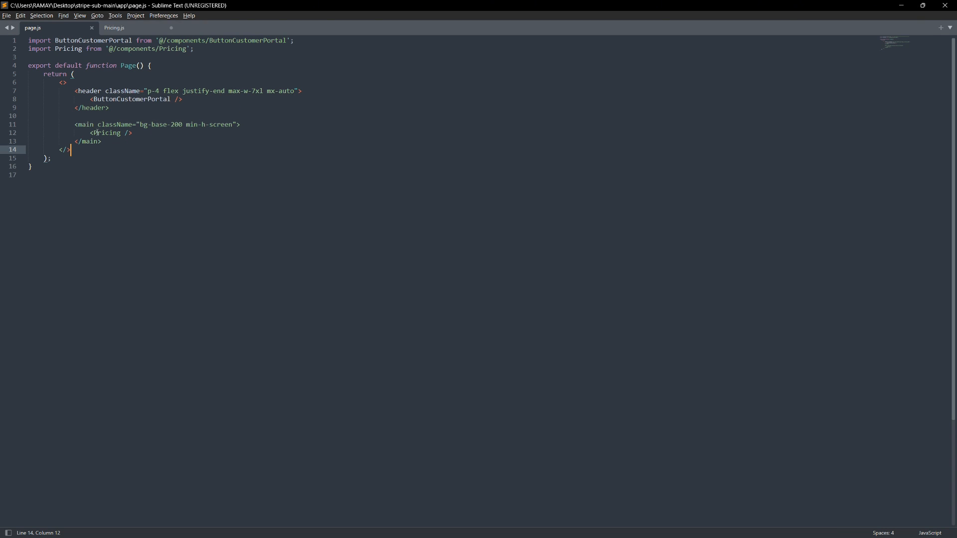
left_click_drag(89, 154, 31, 41)
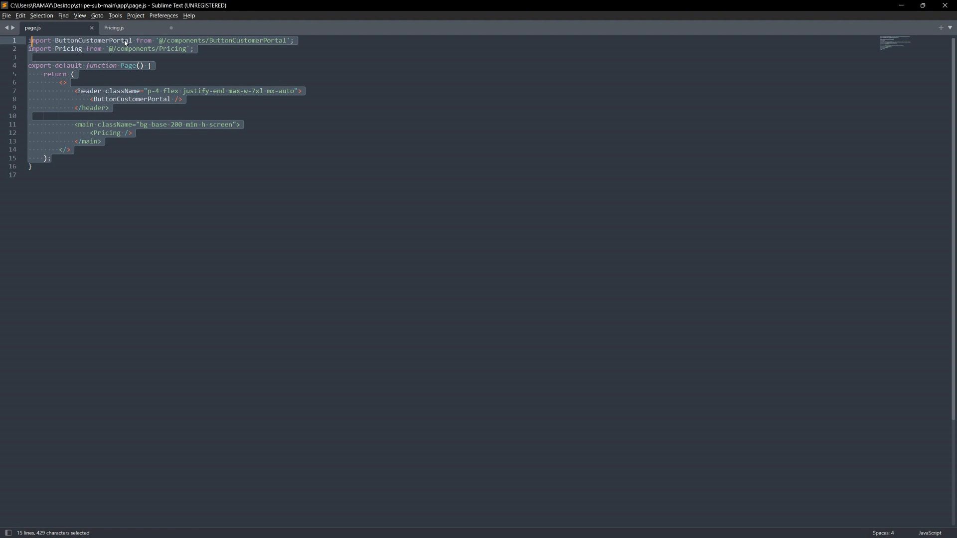
key("ctrl+Tab")
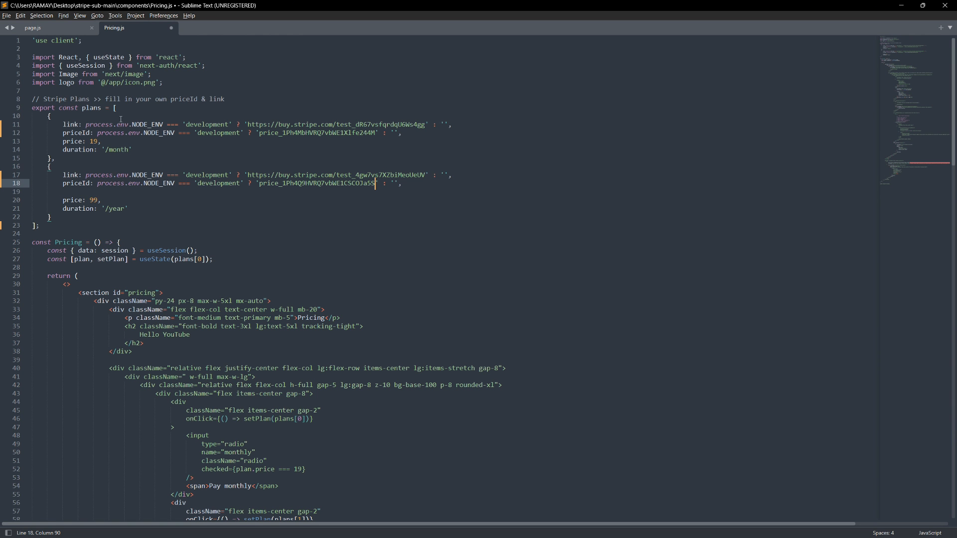
Step: Examine the monthly and yearly entries of the plans array in Pricing.js, including their link, priceId, price and duration
scroll(106, 109, "down", 1)
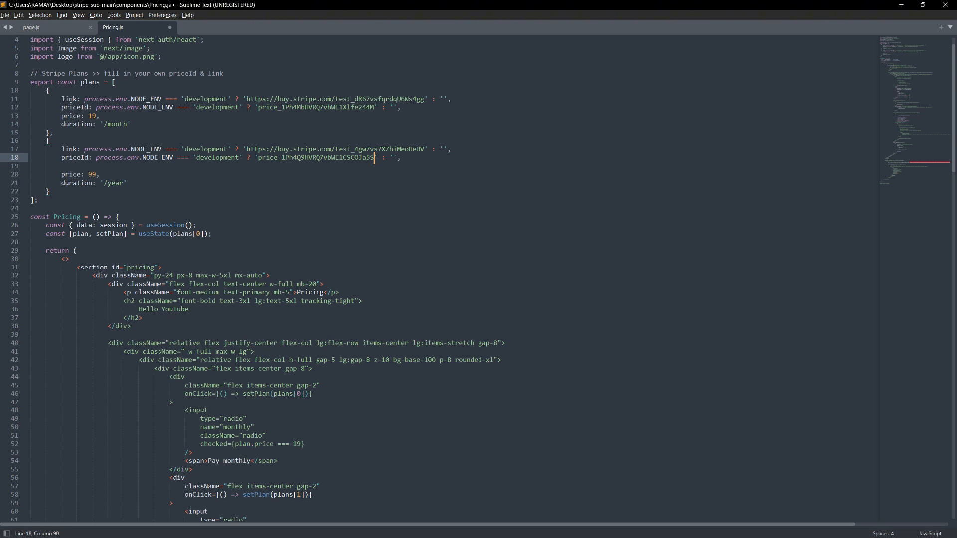
left_click_drag(61, 124, 131, 124)
left_click_drag(131, 183, 65, 183)
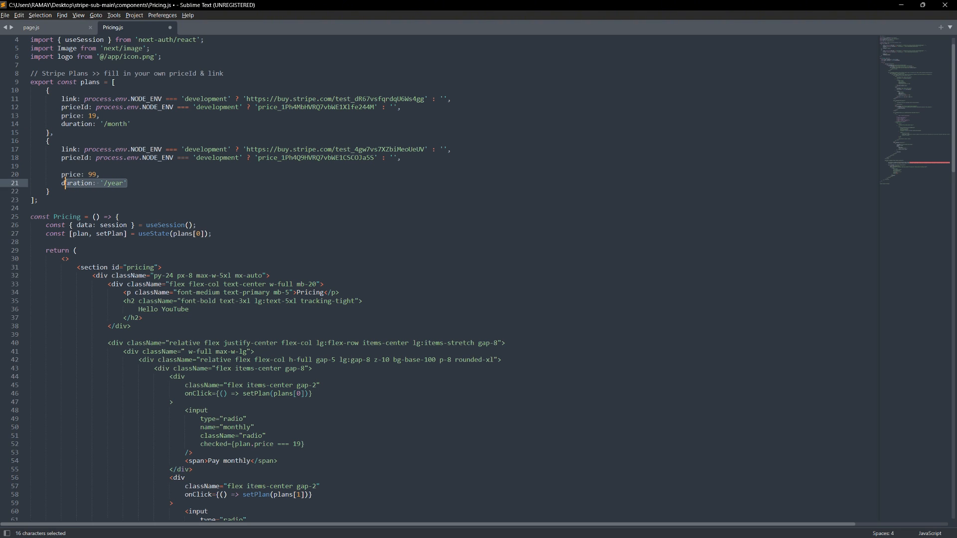
left_click_drag(122, 189, 62, 148)
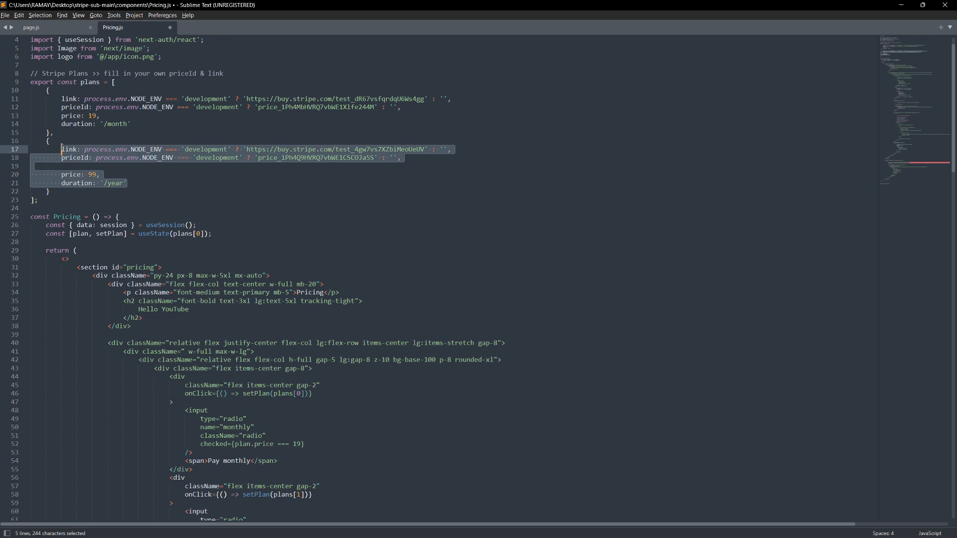
left_click(148, 125)
double_click(92, 175)
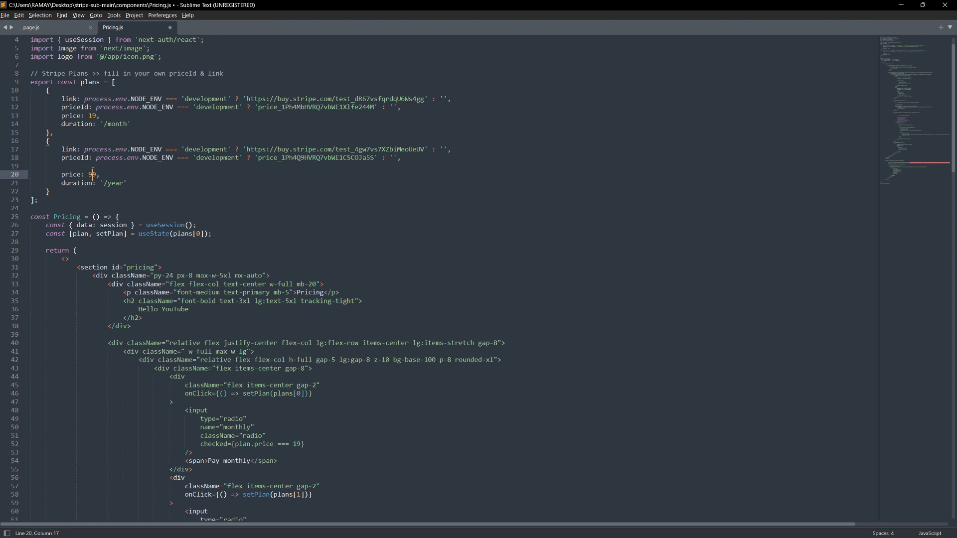
left_click(212, 149)
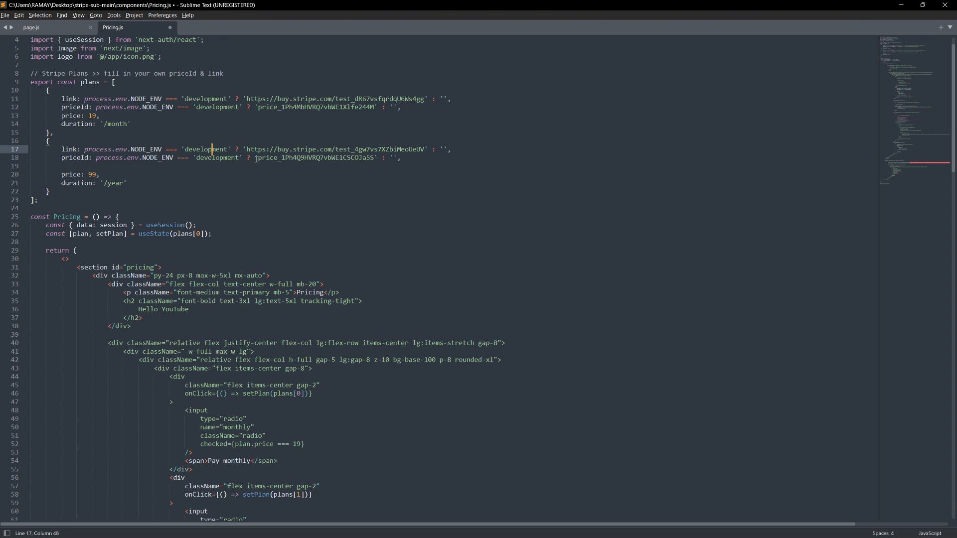
left_click_drag(257, 159, 375, 158)
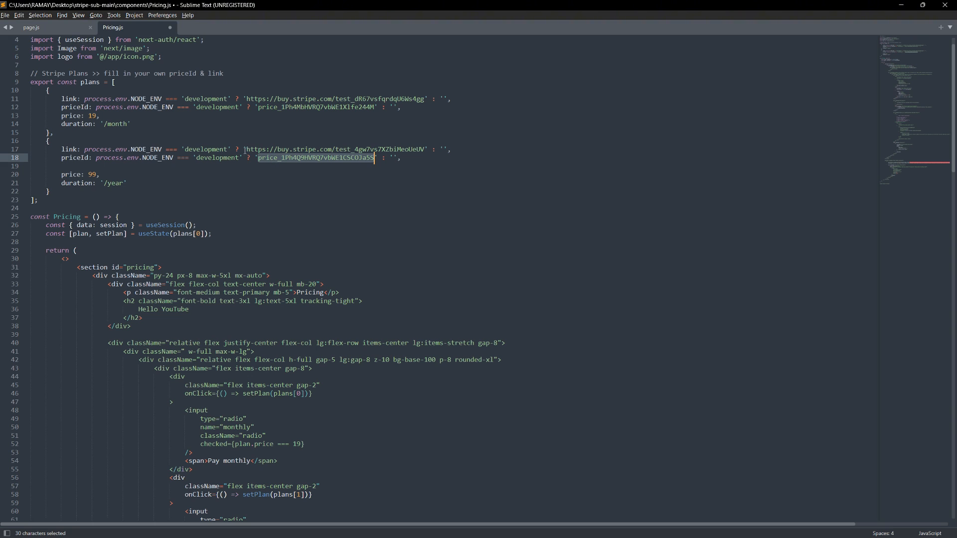
left_click(137, 118)
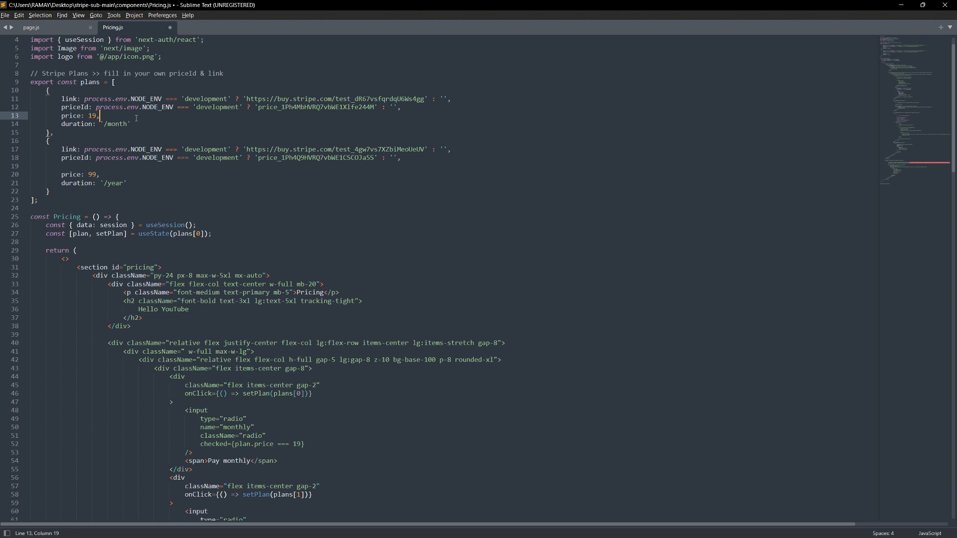
Step: Examine the imports in Pricing.js and the Pricing component's markup from the plan radio options through the feature list
scroll(112, 81, "up", 1)
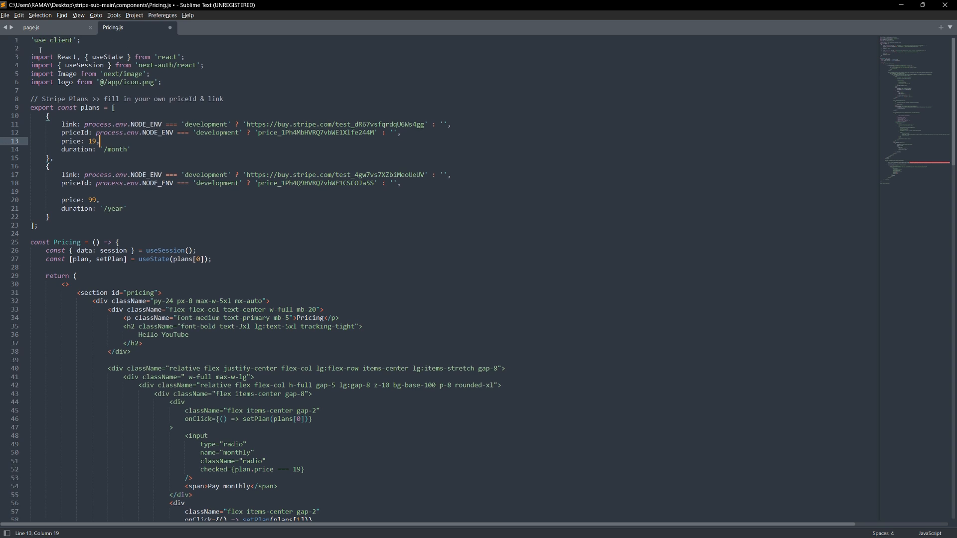
left_click_drag(163, 86, 32, 56)
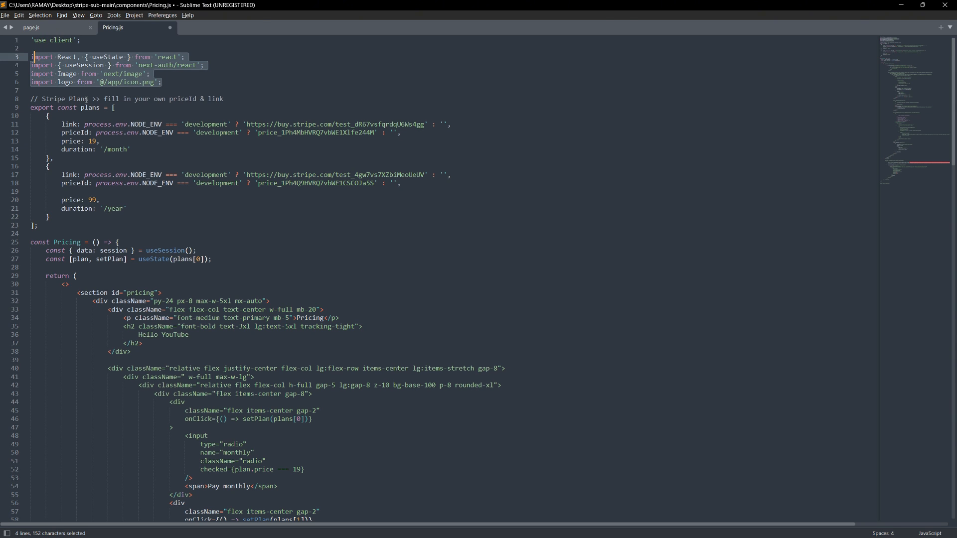
left_click(100, 99)
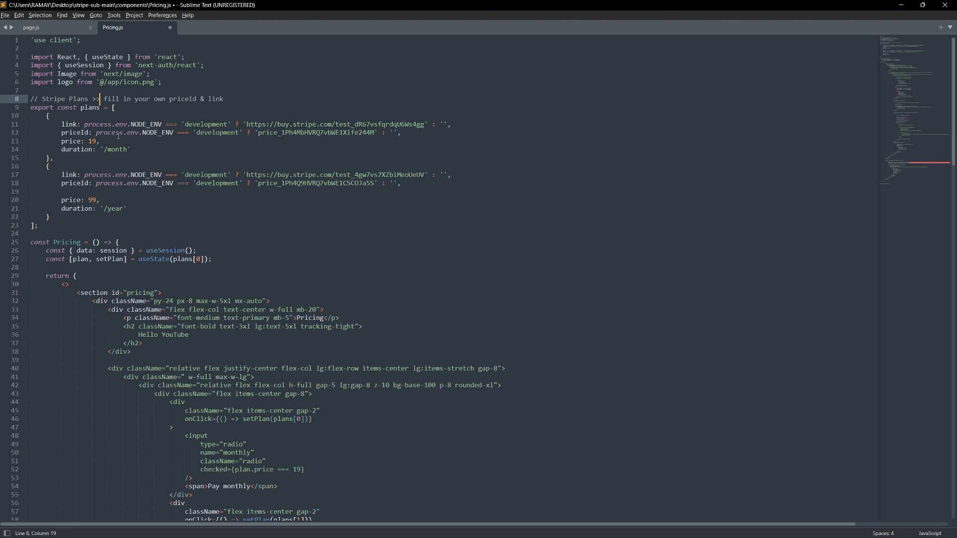
scroll(118, 135, "down", 2)
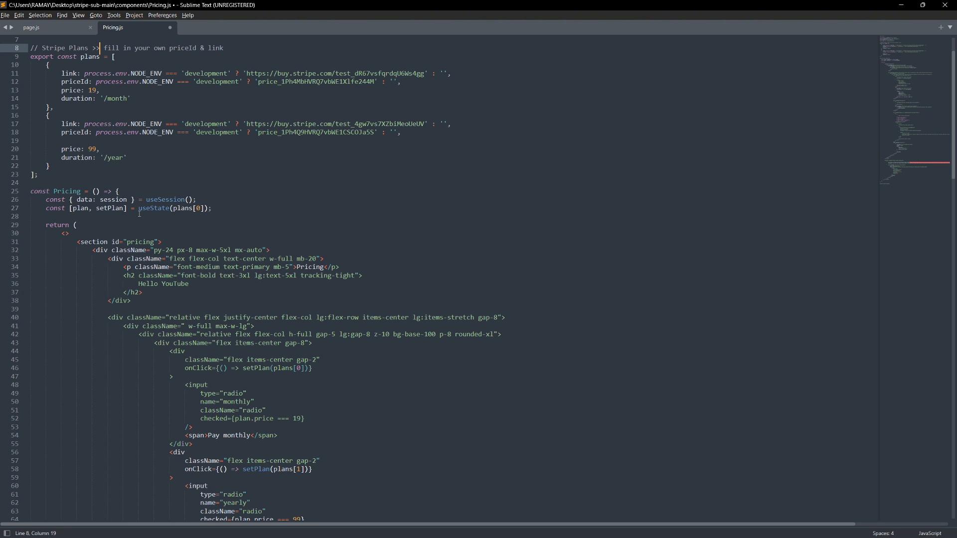
scroll(174, 231, "down", 1)
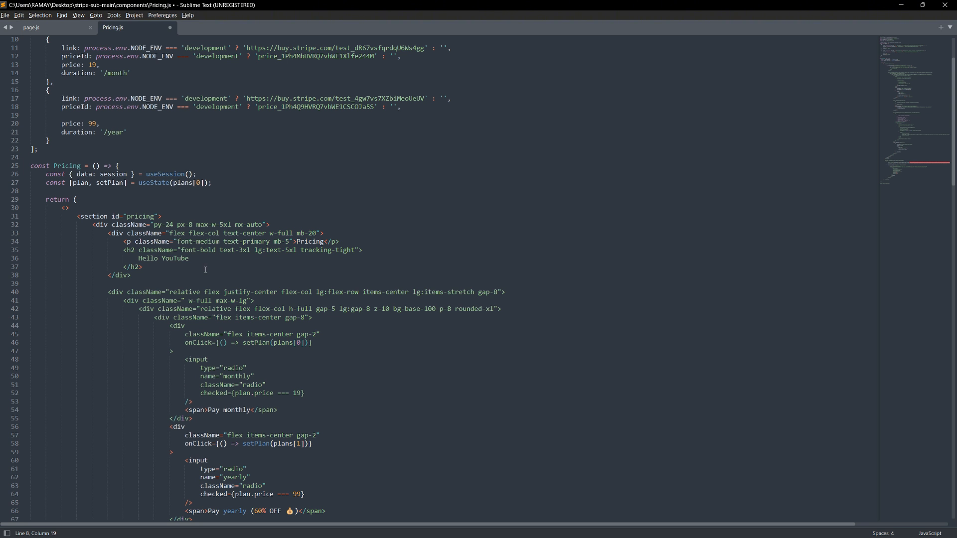
scroll(263, 293, "down", 4)
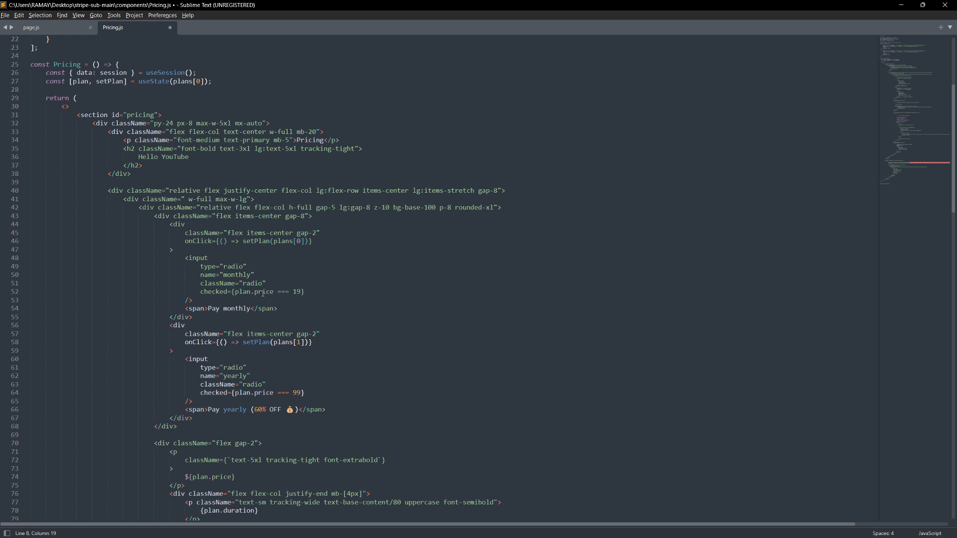
scroll(263, 294, "down", 3)
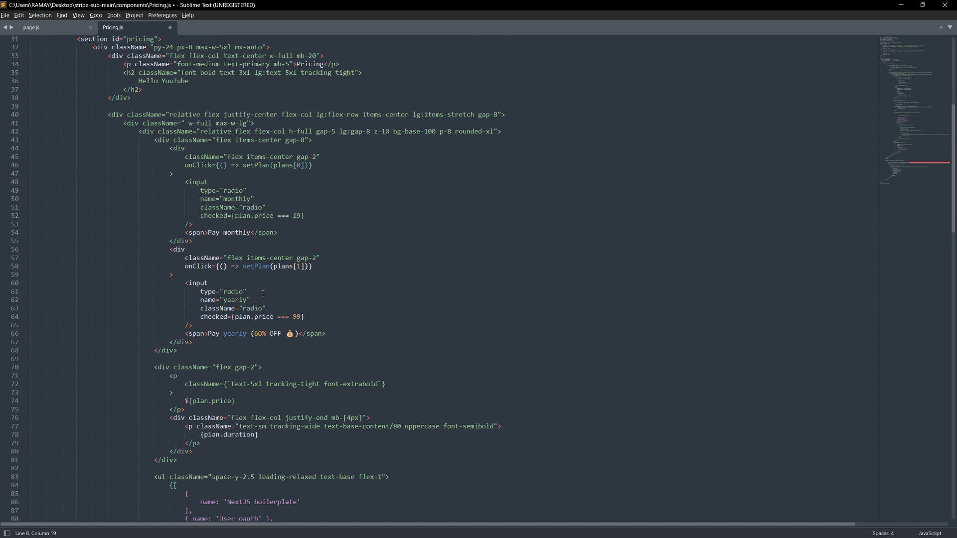
scroll(263, 293, "down", 1)
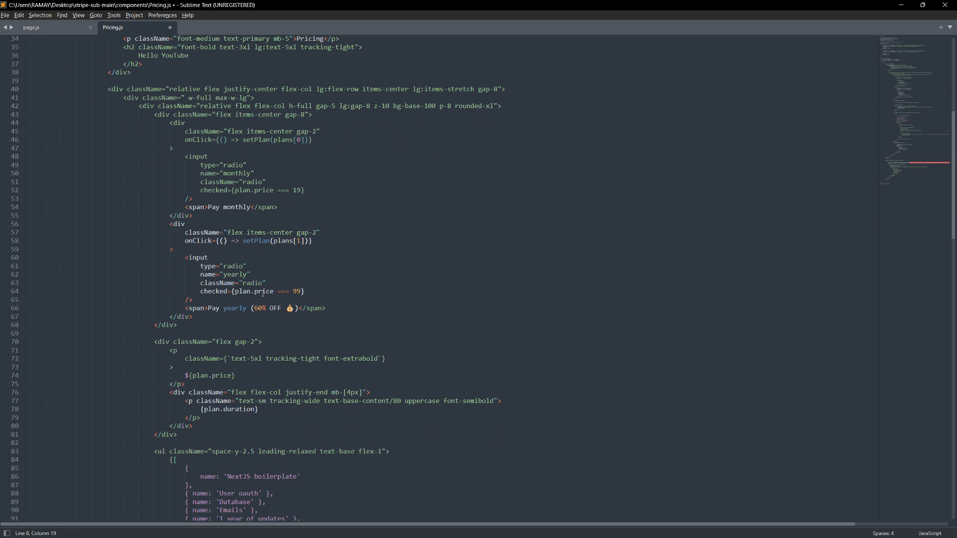
scroll(263, 293, "down", 4)
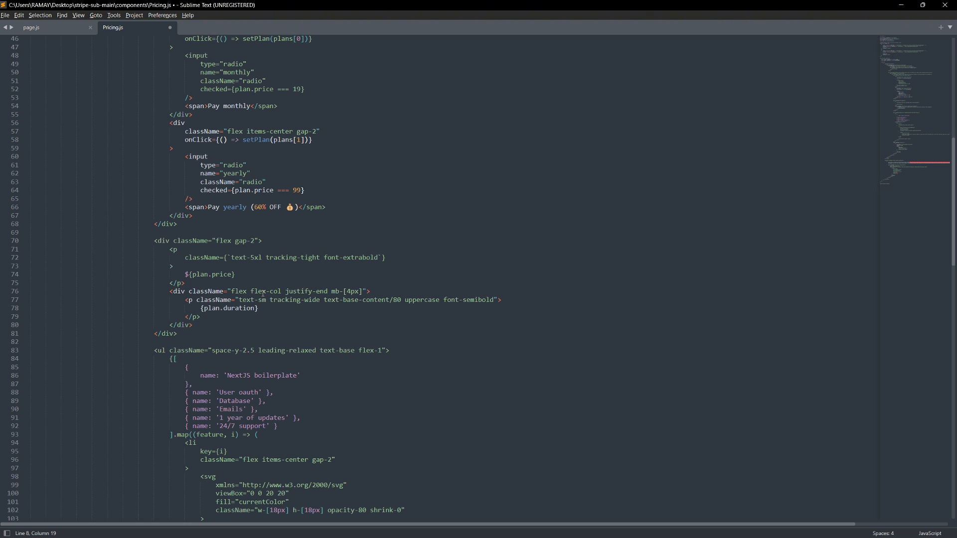
scroll(263, 294, "down", 3)
scroll(263, 294, "down", 6)
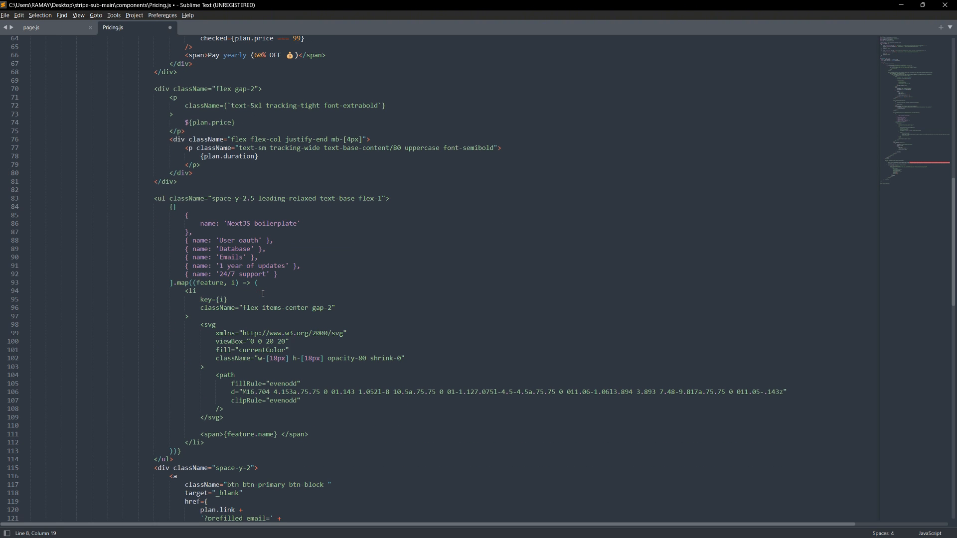
scroll(263, 294, "down", 1)
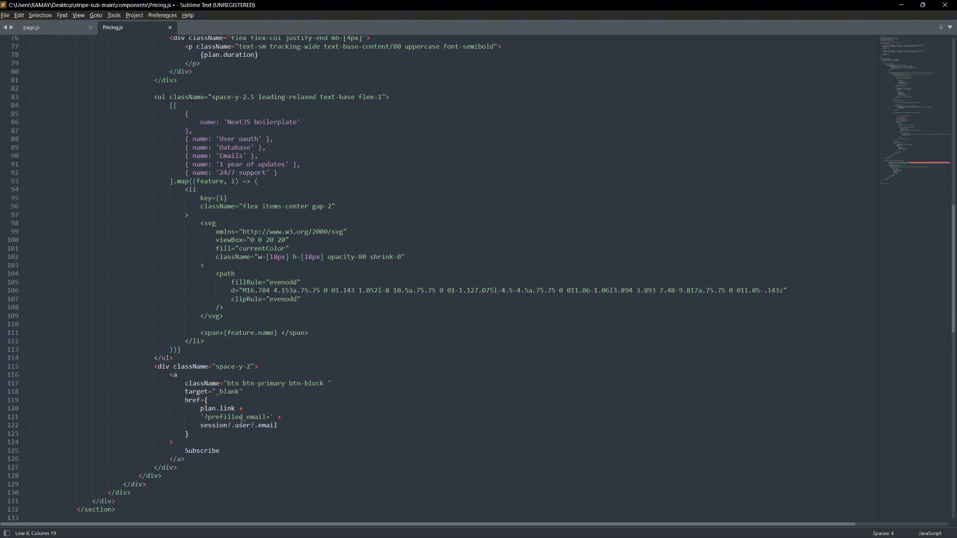
Step: Examine the Subscribe link, the fixed ShipFast section and the default export of Pricing at the end of Pricing.js
left_click_drag(224, 453, 181, 451)
left_click(218, 465)
scroll(242, 451, "down", 2)
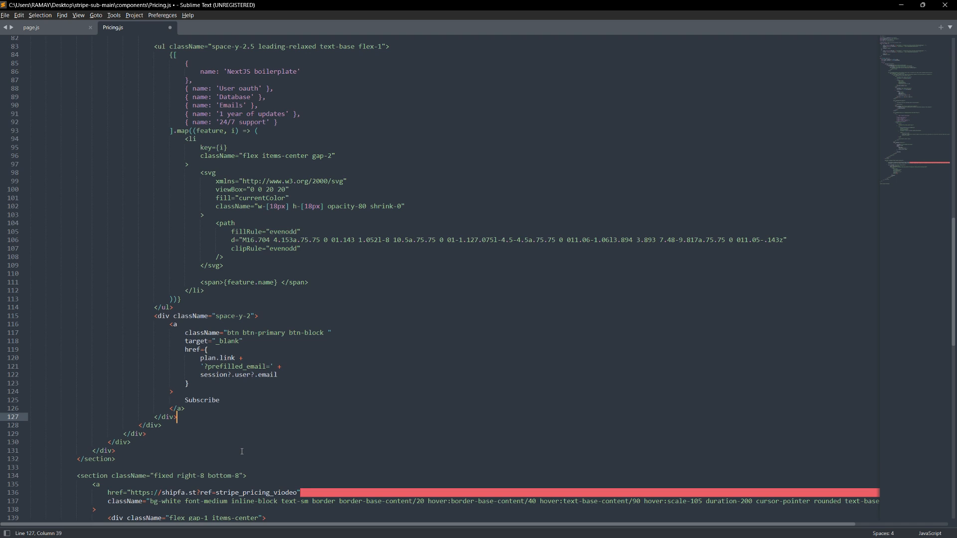
scroll(242, 452, "down", 1)
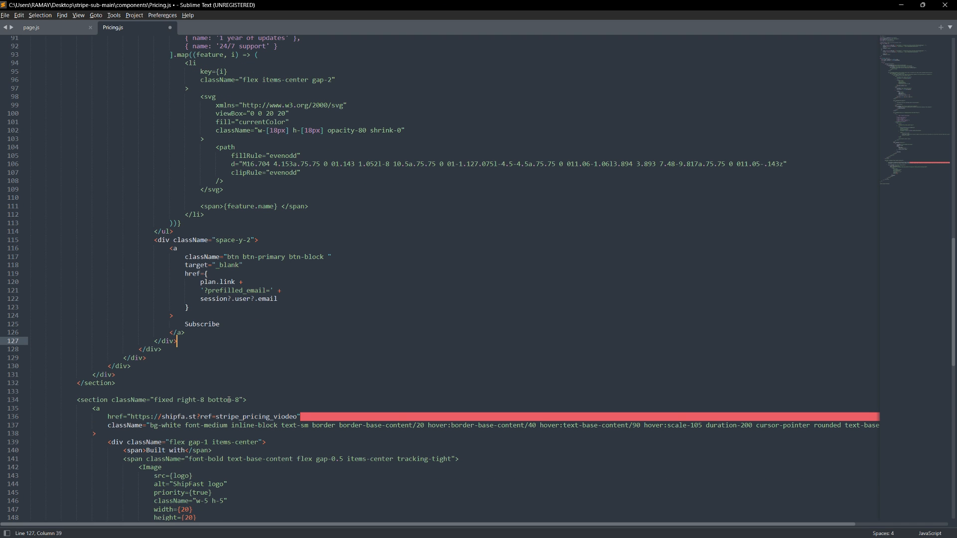
scroll(229, 399, "down", 2)
scroll(228, 400, "down", 2)
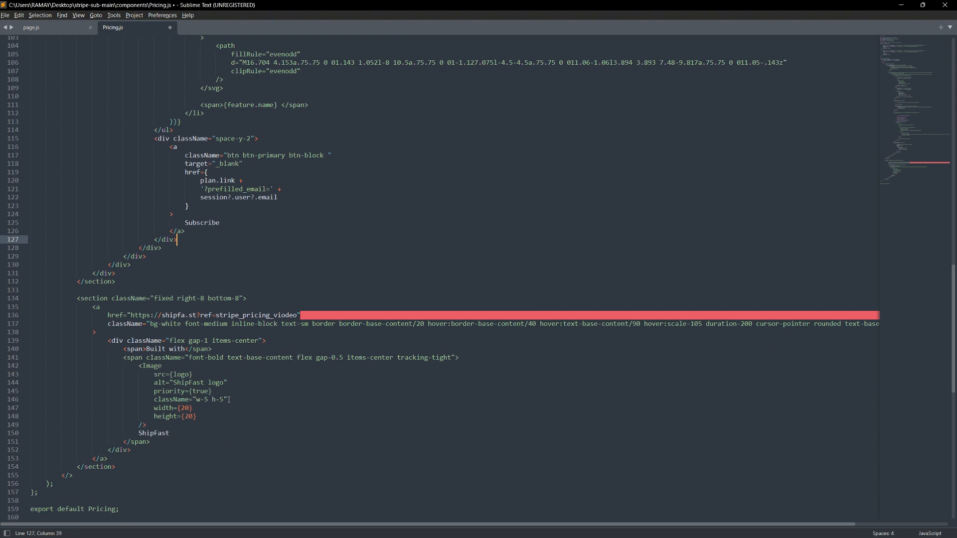
scroll(229, 400, "down", 2)
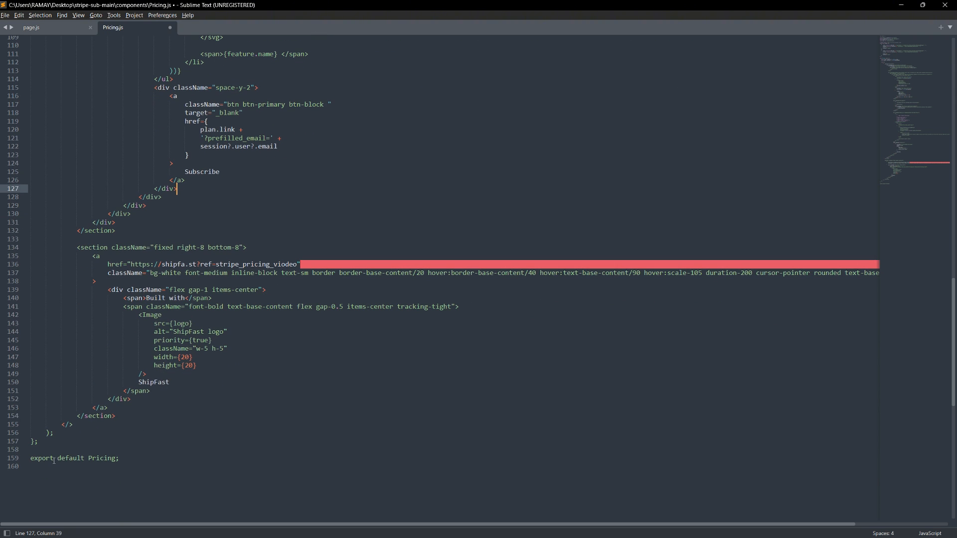
left_click_drag(30, 458, 115, 458)
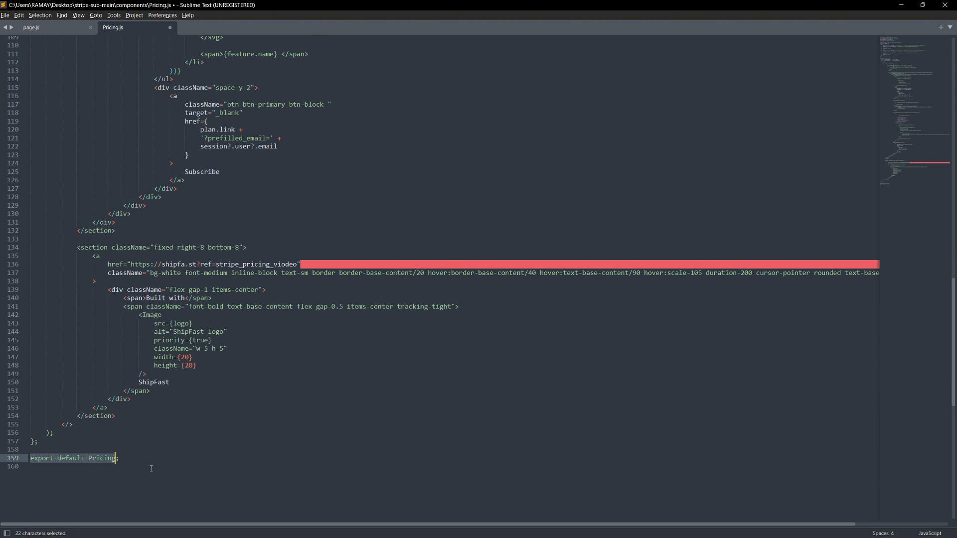
left_click(132, 433)
scroll(216, 424, "up", 4)
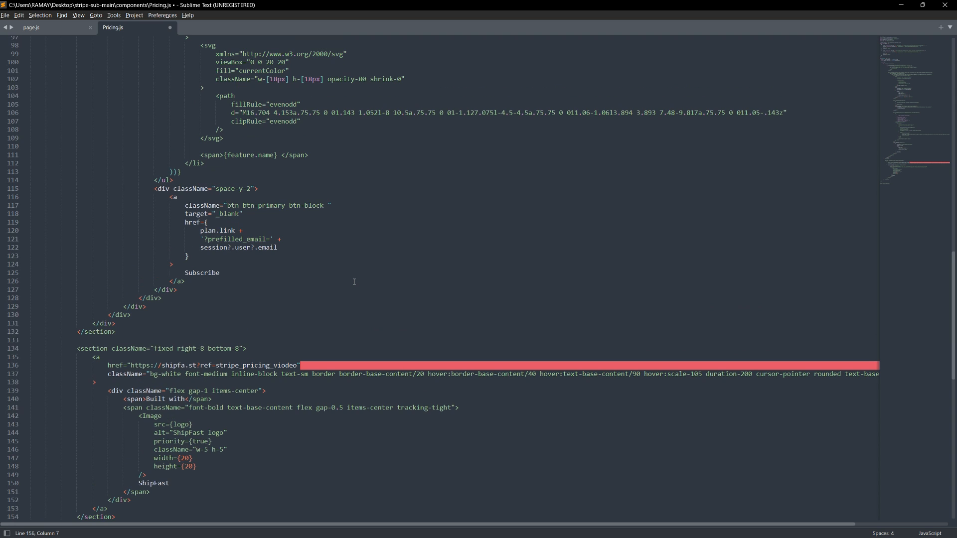
Step: Switch back to the Stripe dashboard and open the API keys page of the Developers area
key("alt+Tab")
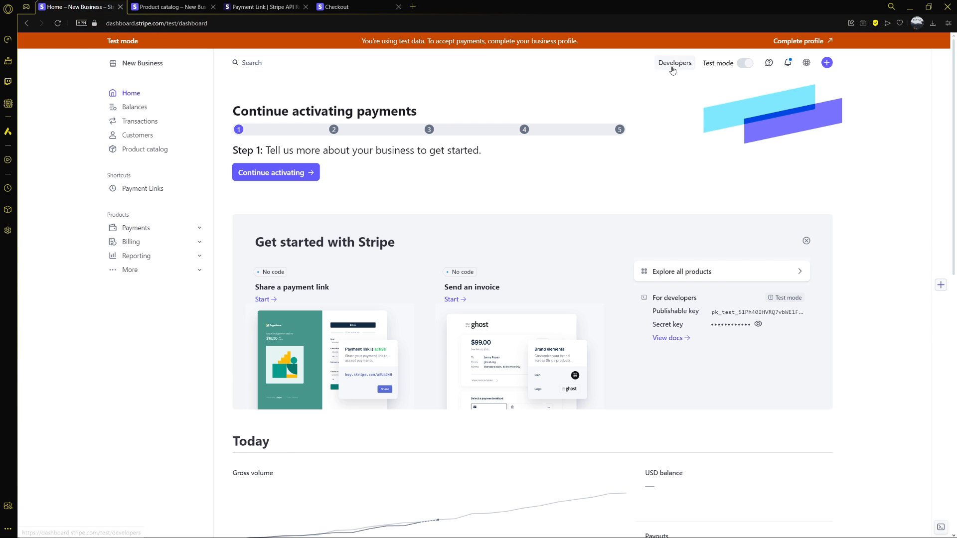
left_click(673, 68)
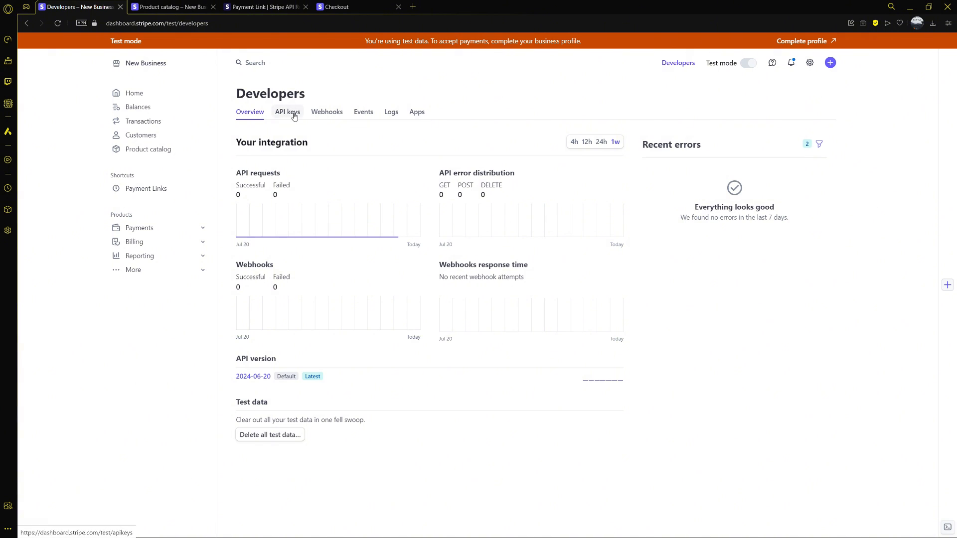
left_click(287, 111)
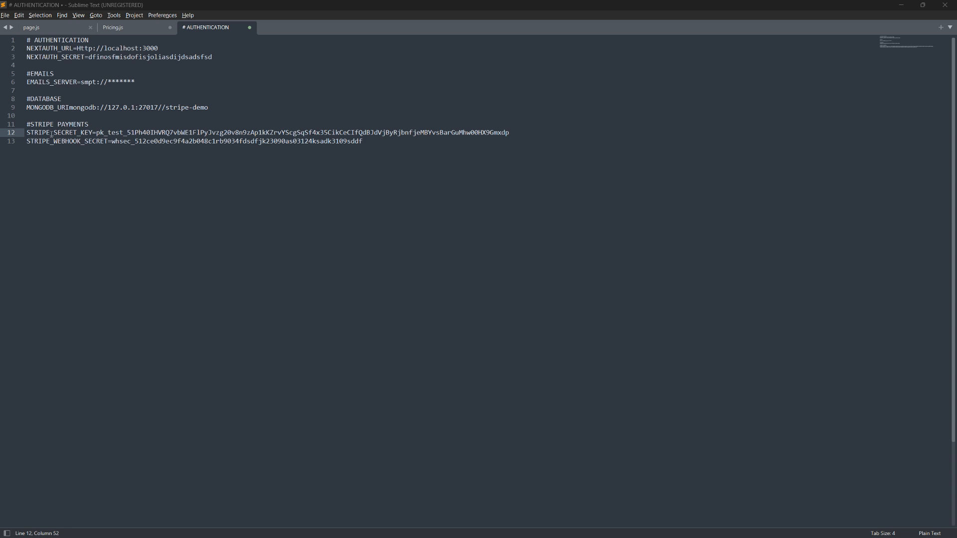
Step: Examine the NEXTAUTH_URL, STRIPE_SECRET_KEY and STRIPE_WEBHOOK_SECRET entries in the environment variables file
left_click_drag(52, 134, 439, 134)
left_click(170, 51)
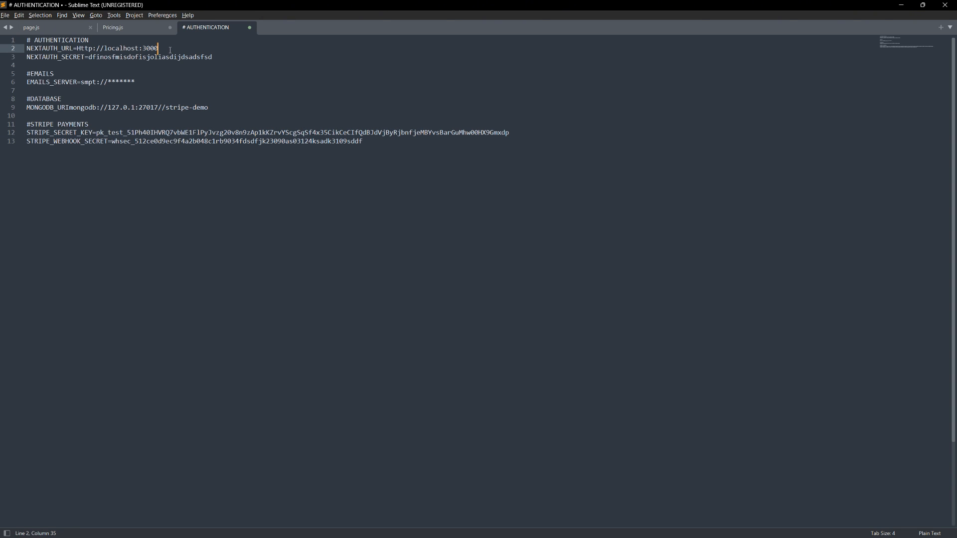
left_click_drag(170, 51, 23, 49)
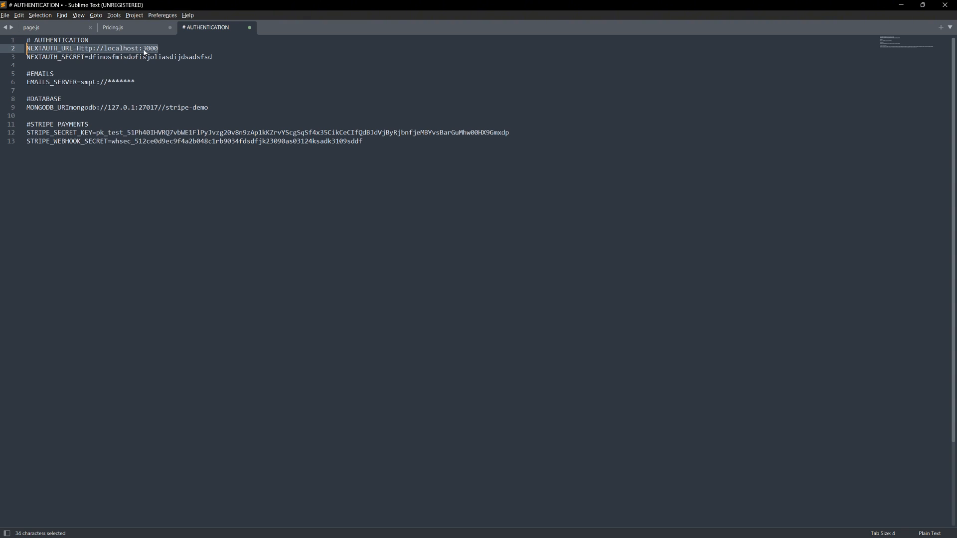
left_click(143, 74)
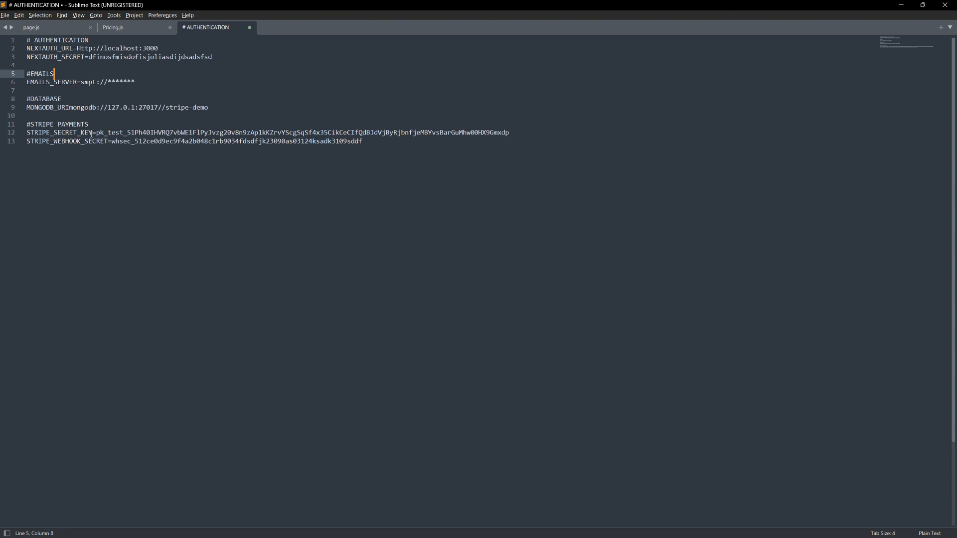
left_click_drag(139, 48, 159, 48)
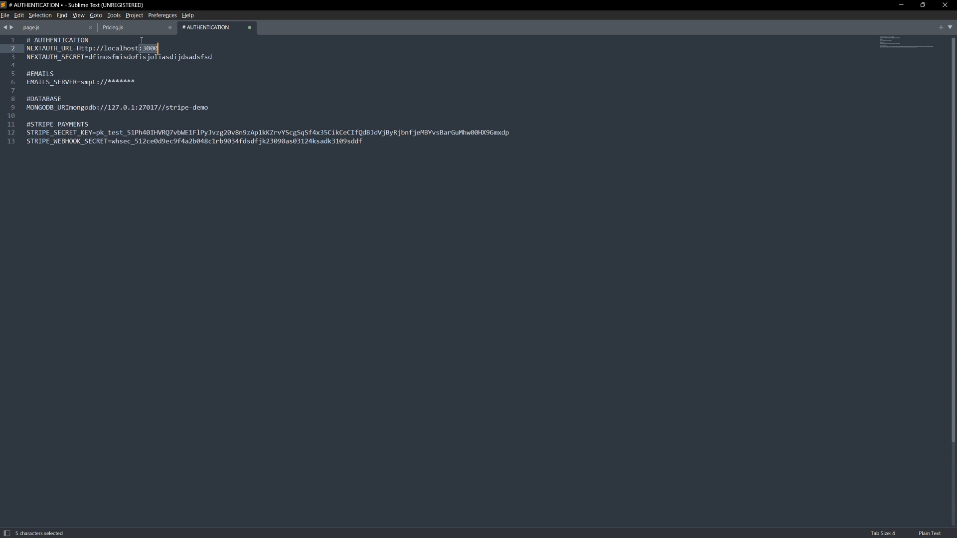
left_click(141, 40)
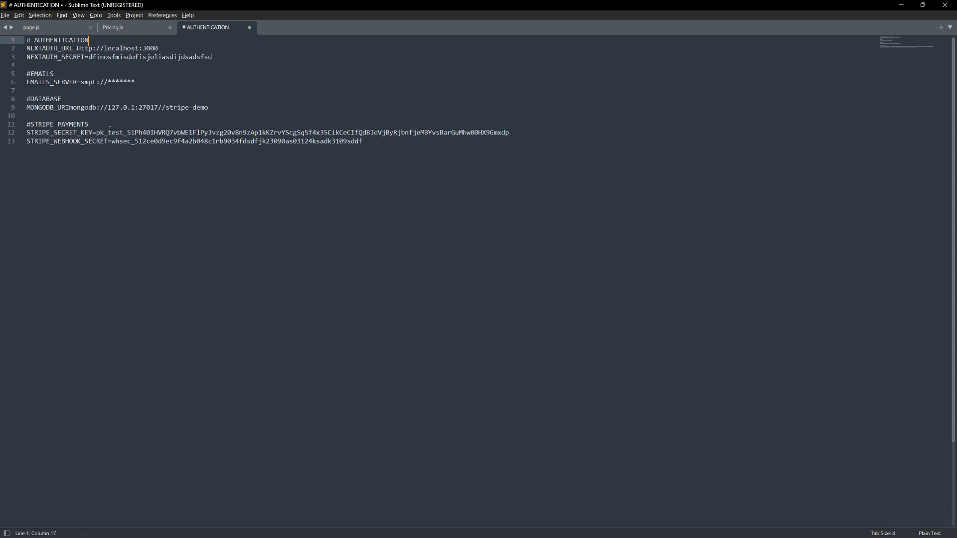
left_click_drag(108, 132, 517, 135)
left_click_drag(389, 147, 27, 144)
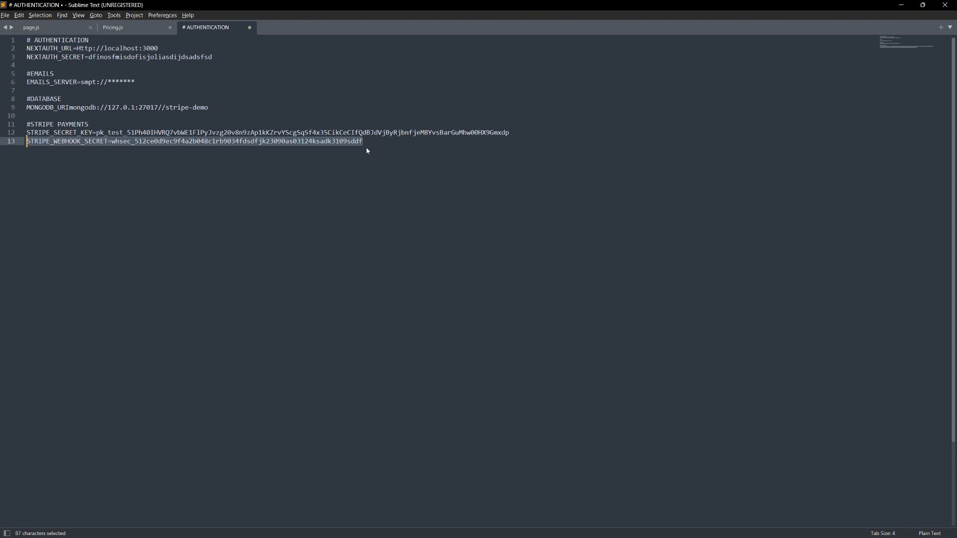
Step: Switch to the Stripe dashboard to view the local-environment webhook test instructions and sample endpoint, and return to Sublime Text
key("alt+Tab")
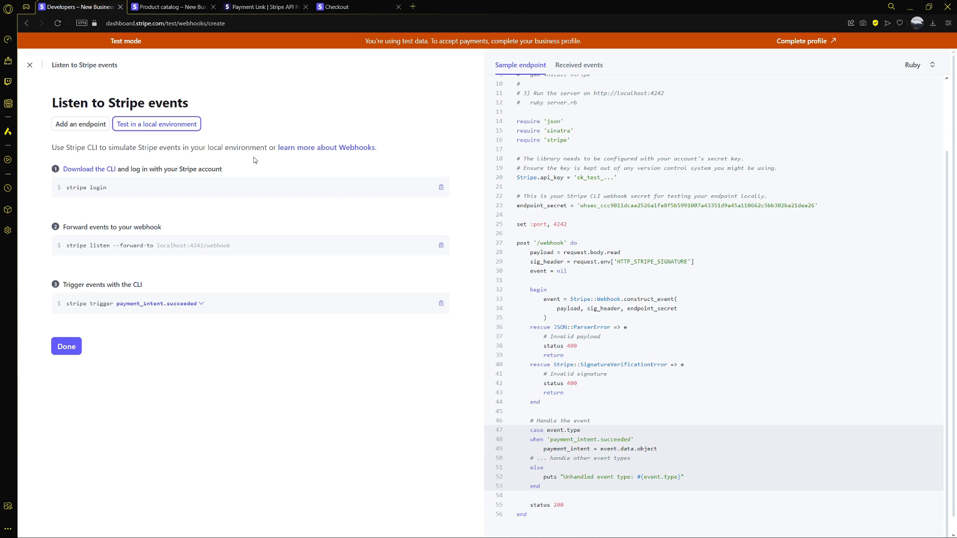
mouse_move(641, 237)
key("alt+Tab")
Step: Examine the checkout.session.completed and customer.subscription.deleted cases in the Stripe webhook's route.js
left_click_drag(100, 319, 205, 320)
scroll(120, 365, "down", 7)
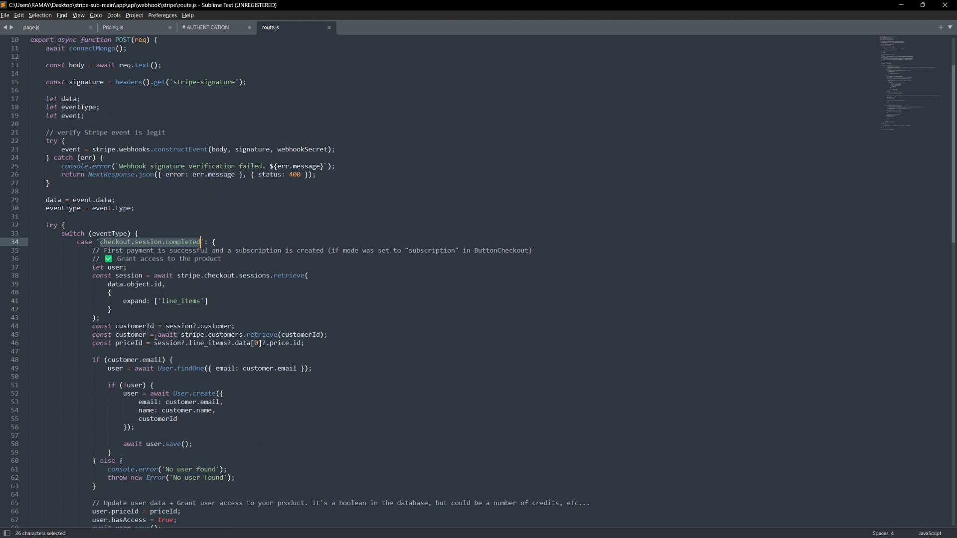
scroll(113, 472, "down", 2)
left_click_drag(100, 435, 212, 437)
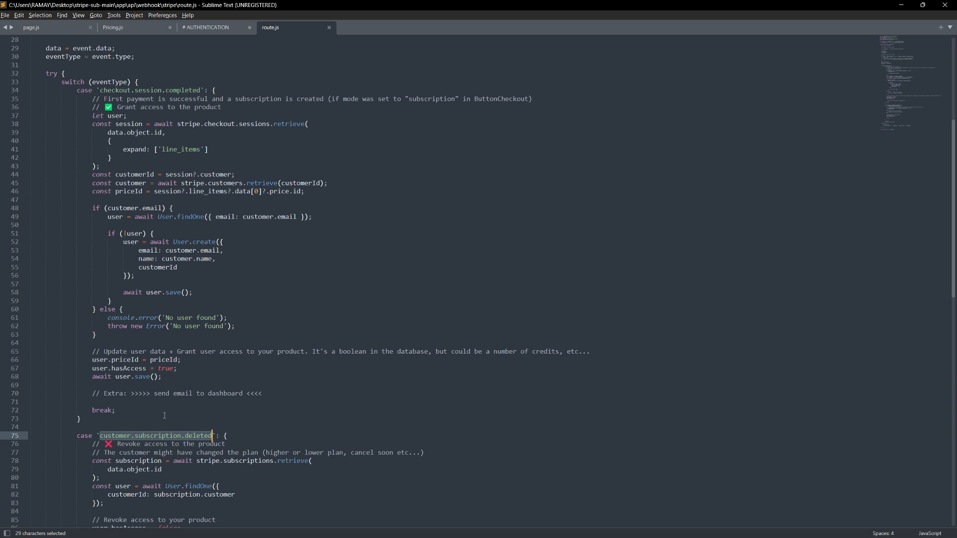
left_click(241, 425)
Step: Read the comments in route.js on granting access after the first payment and revoking access when the subscription is deleted
scroll(190, 299, "up", 4)
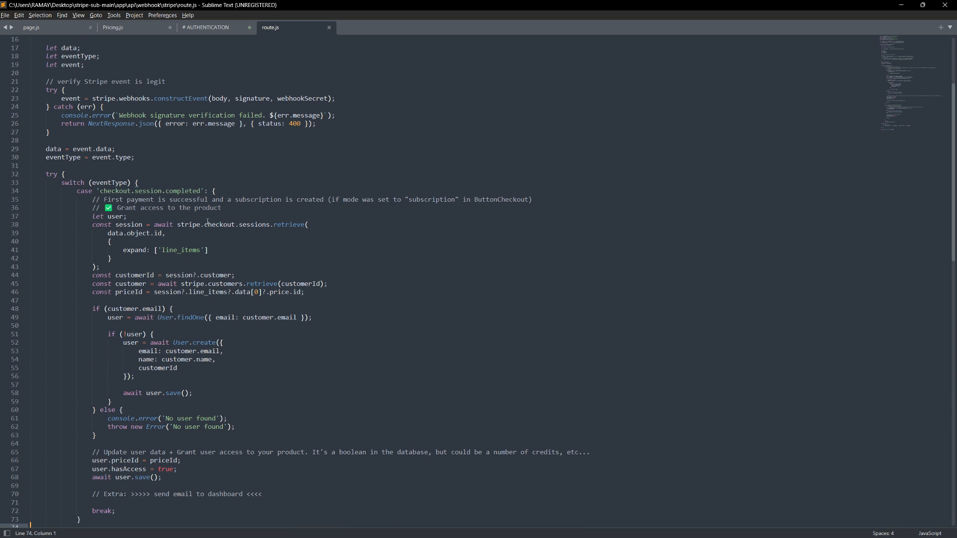
left_click_drag(110, 200, 325, 209)
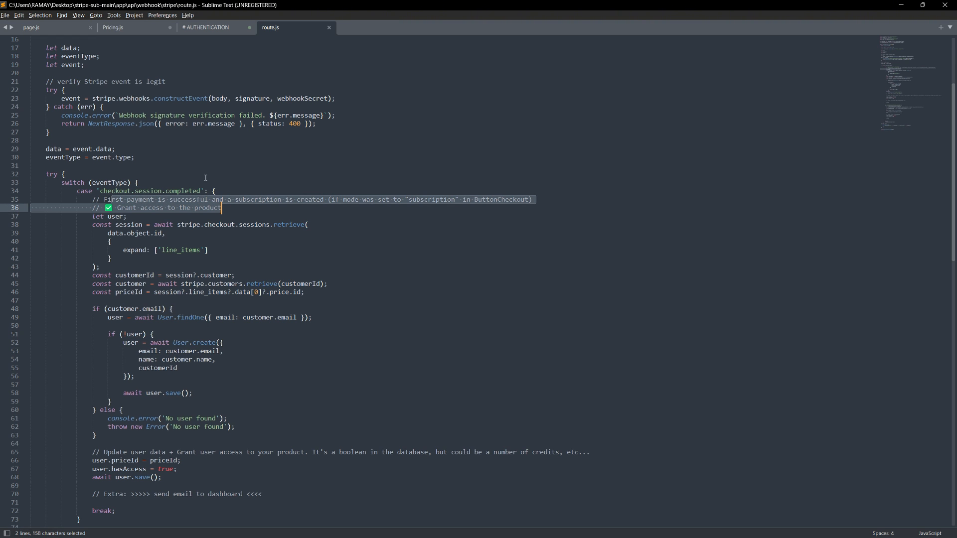
left_click(215, 191)
scroll(236, 401, "down", 6)
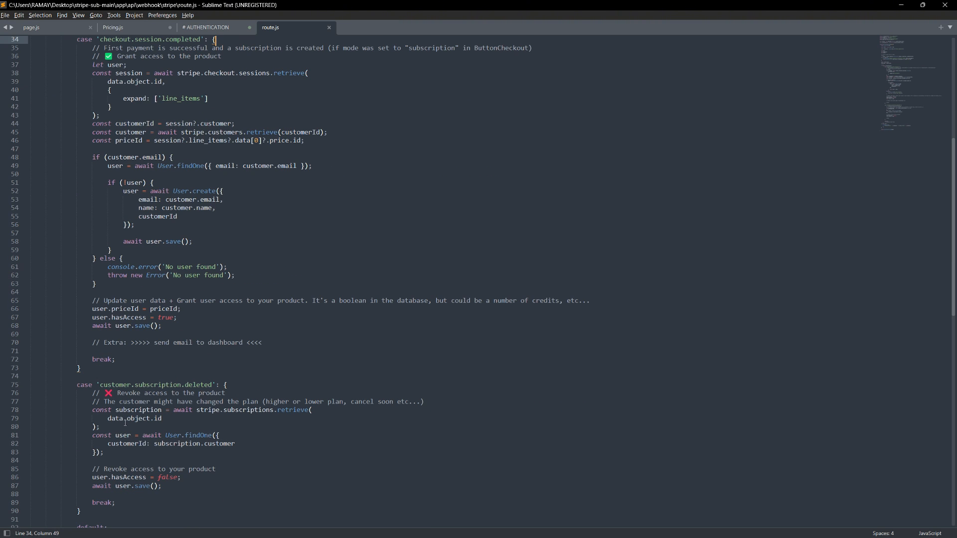
left_click_drag(117, 393, 226, 393)
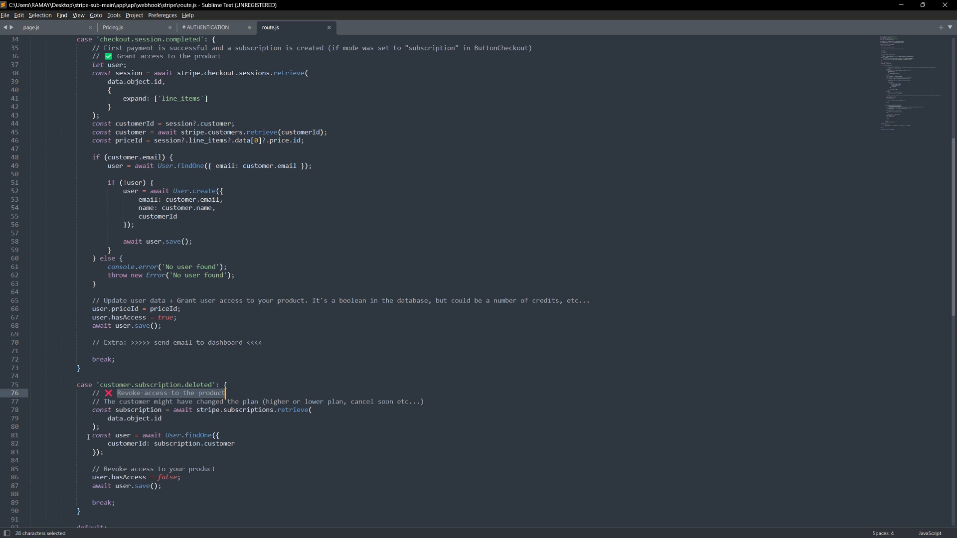
left_click(249, 396)
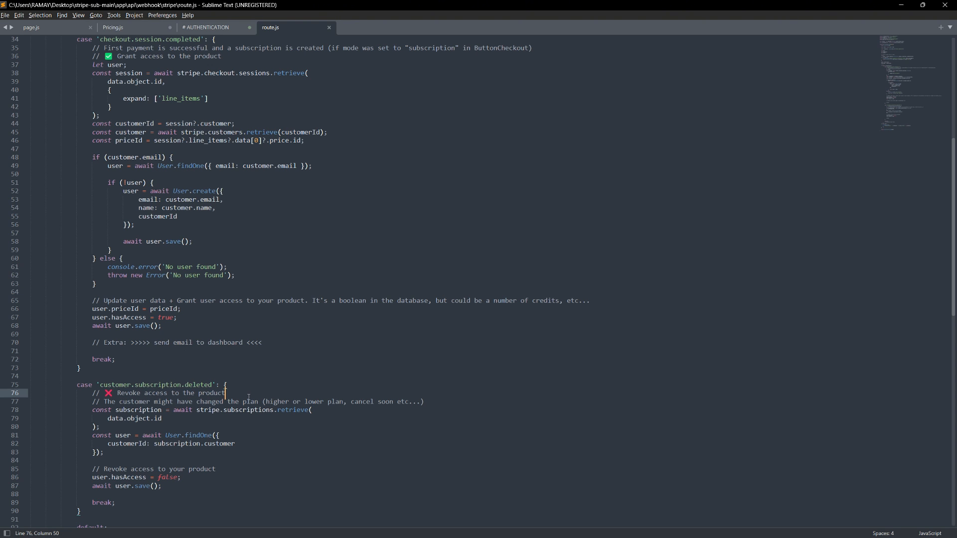
scroll(253, 401, "up", 6)
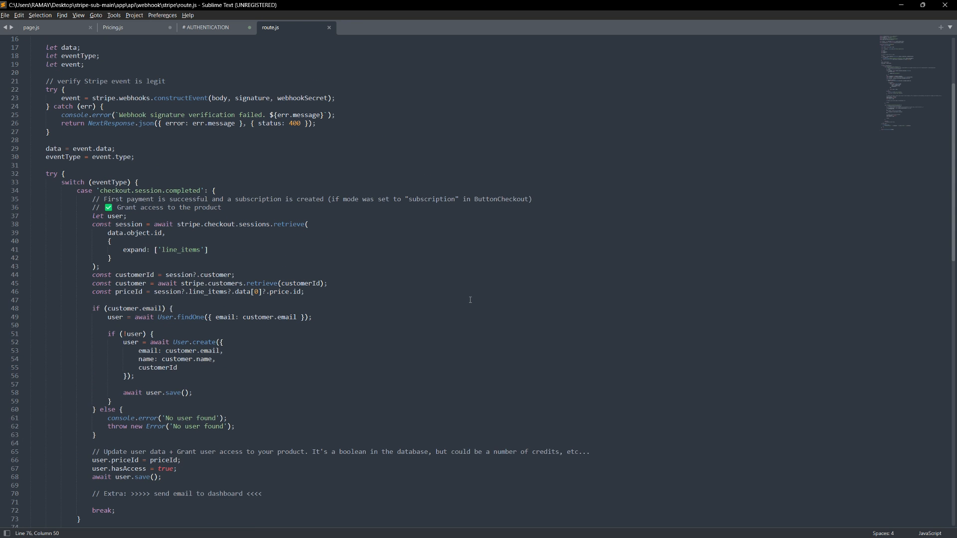
Step: Switch to the Hello YT checkout page in the browser and review its email, card information and subscribe controls
key("alt+Tab")
left_click(543, 186)
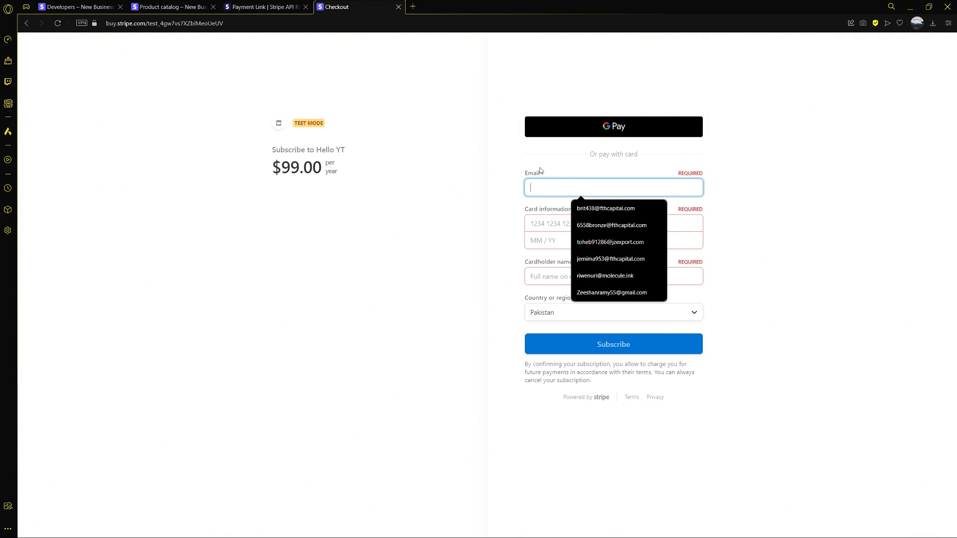
left_click(542, 219)
left_click(541, 239)
left_click(609, 352)
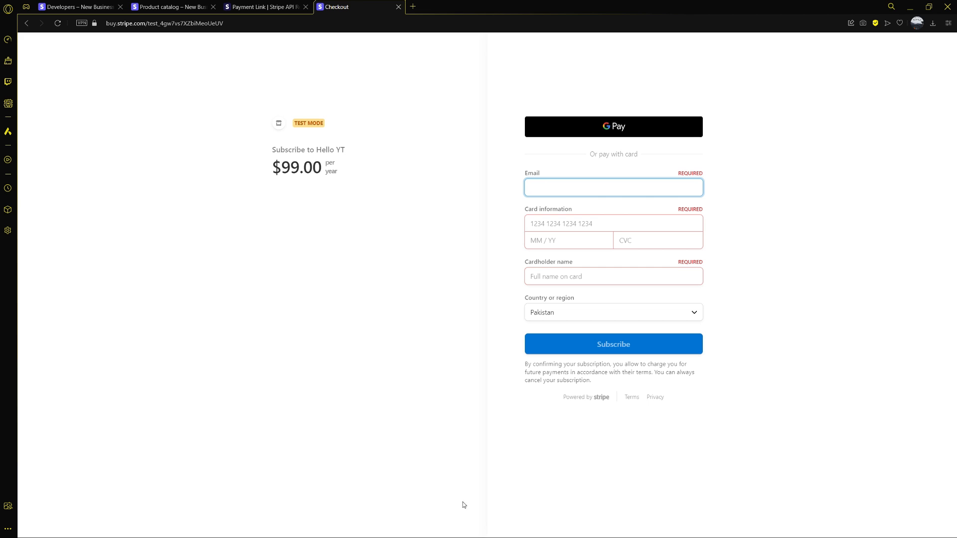
Step: Look over route.js again and open the Webhooks page of the Stripe dashboard's Developers area
left_click(548, 530)
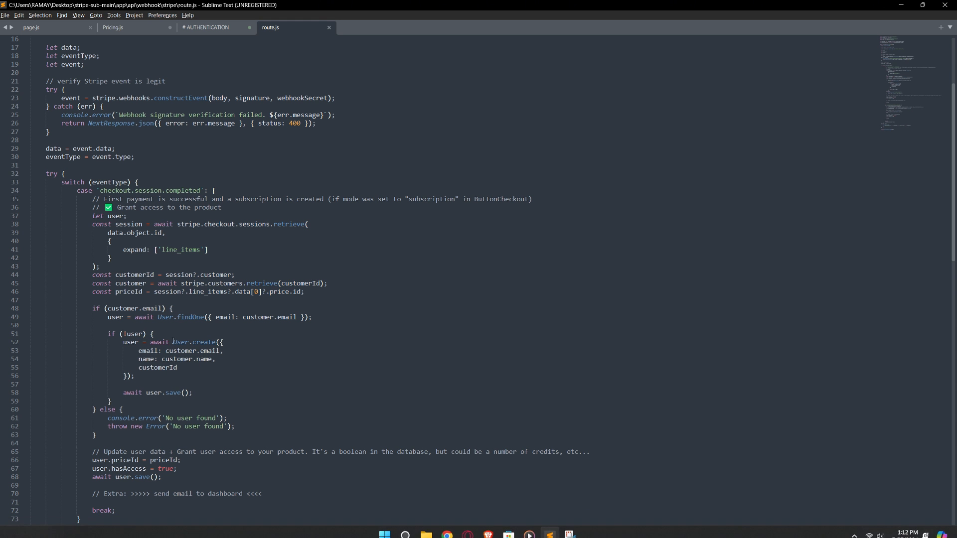
scroll(196, 424, "down", 4)
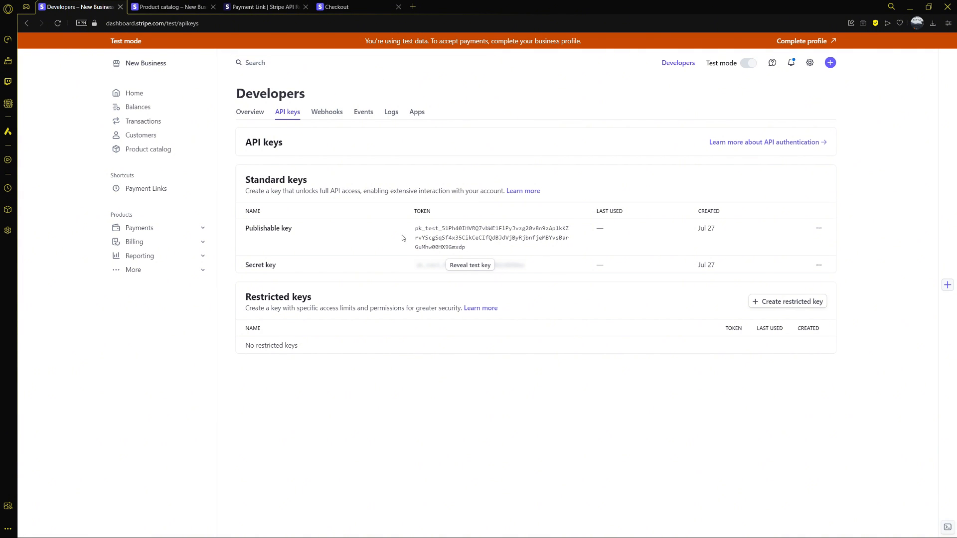
left_click(327, 112)
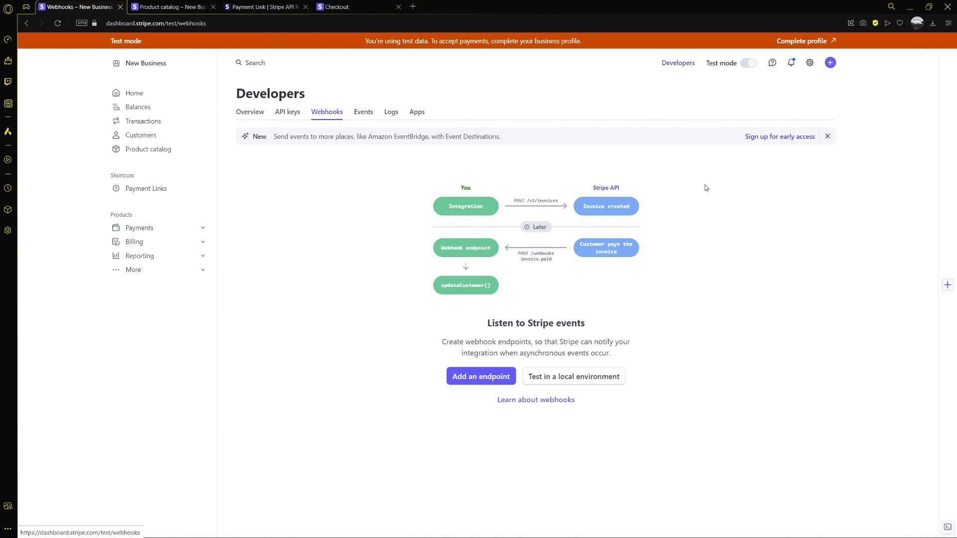
Step: Switch back to route.js in Sublime Text and check the two event names handled by the eventType switch
key("alt+Tab")
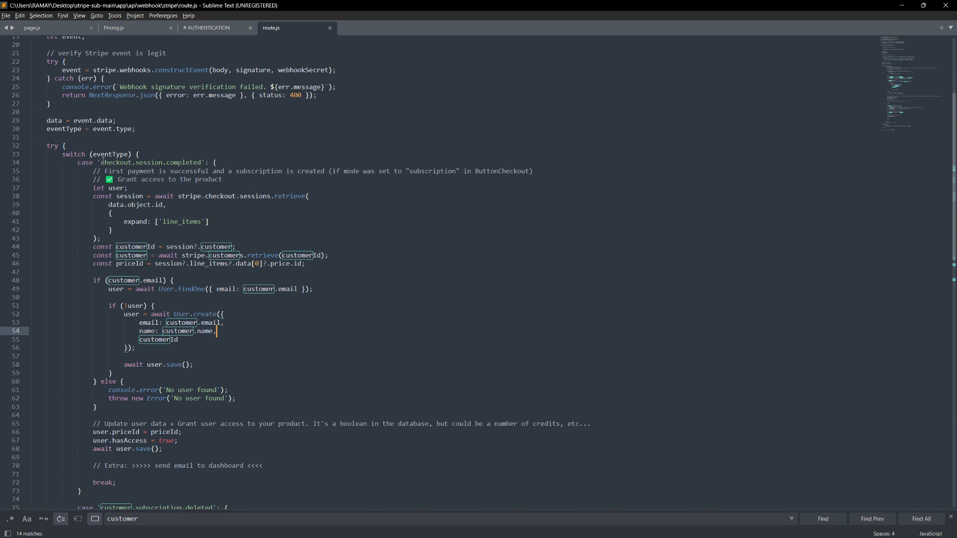
left_click_drag(101, 163, 202, 162)
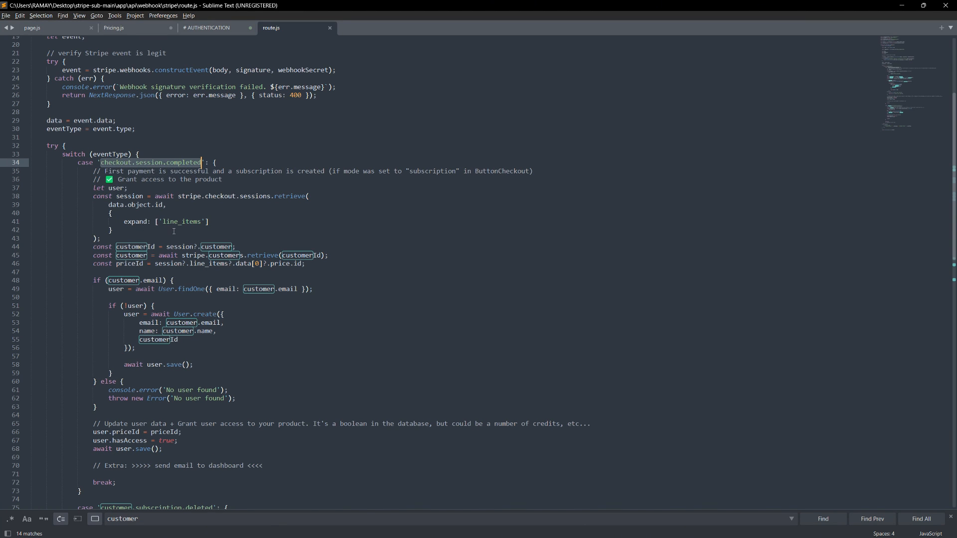
scroll(174, 231, "down", 7)
left_click_drag(100, 331, 216, 330)
scroll(182, 308, "up", 5)
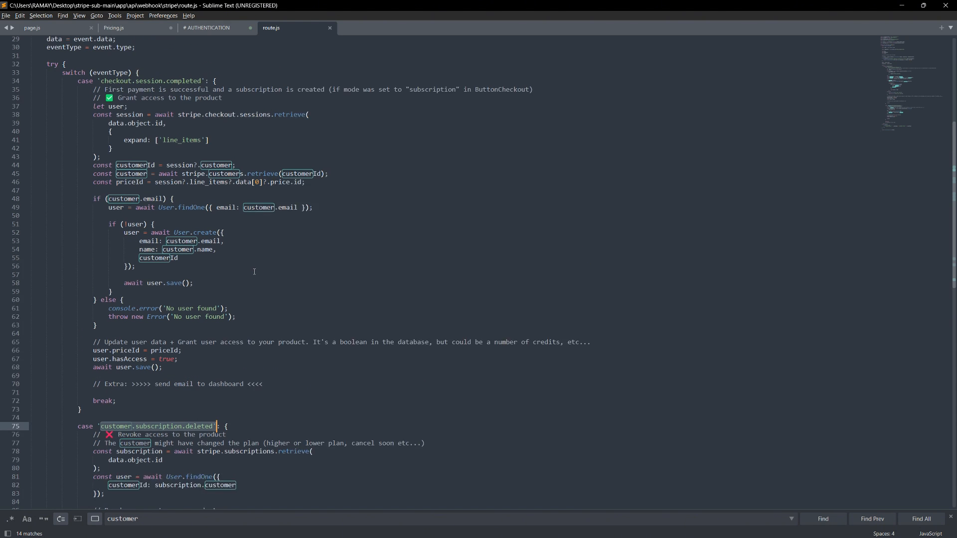
Step: Examine the checkout.session.completed code that retrieves the session and creates the user with email, name and customerId
left_click(204, 171)
scroll(204, 171, "up", 3)
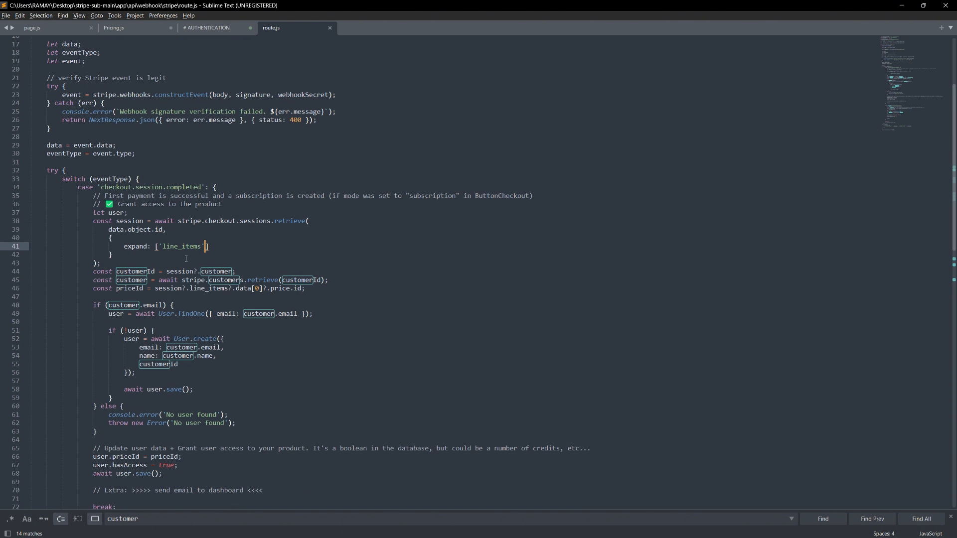
scroll(170, 223, "up", 1)
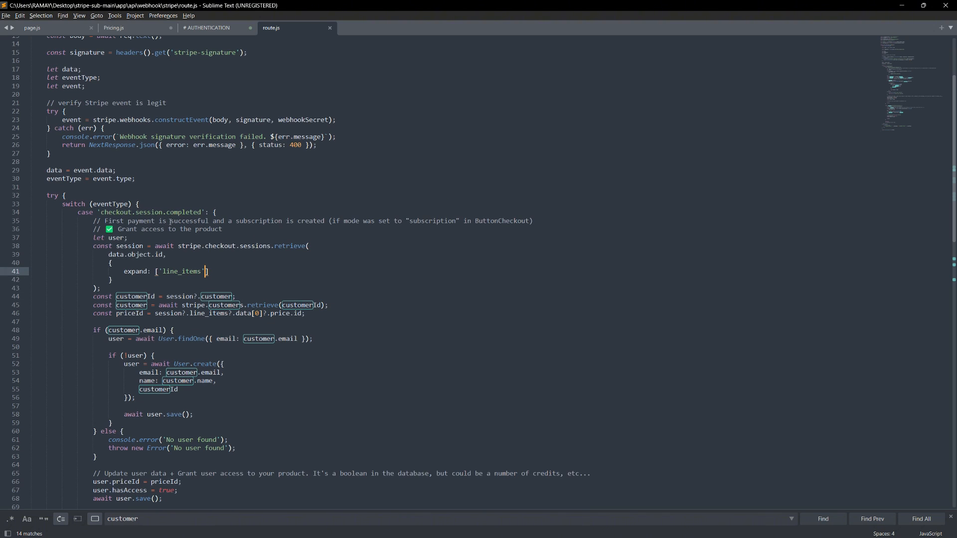
scroll(197, 278, "down", 3)
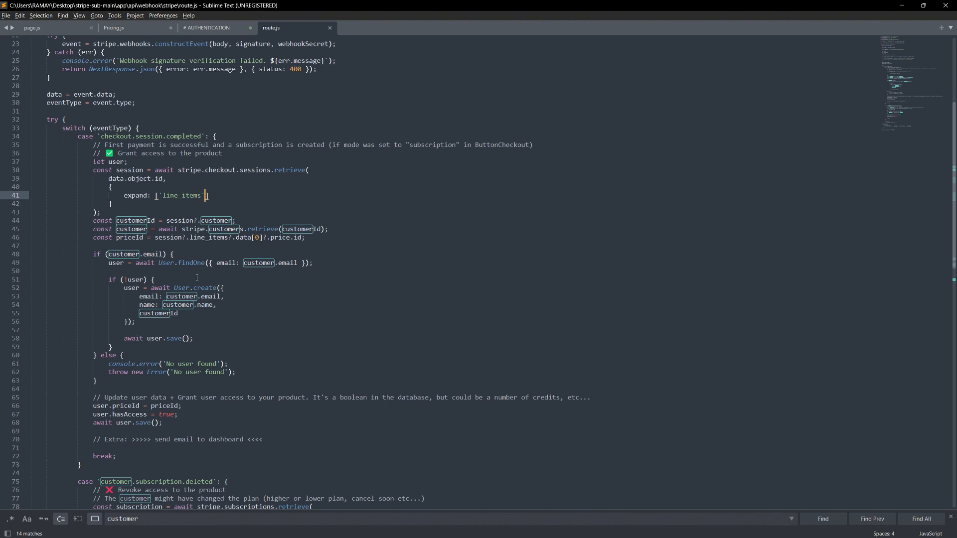
left_click(202, 296)
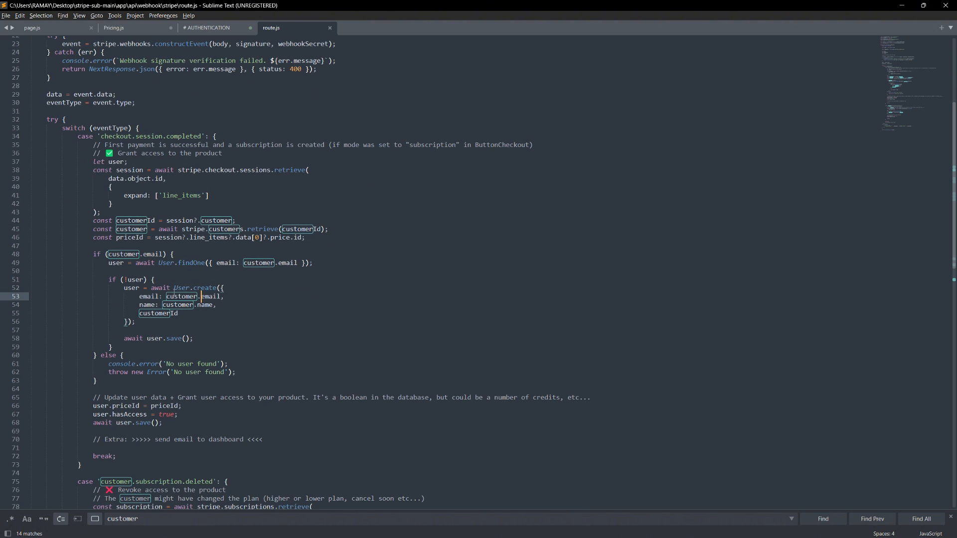
left_click_drag(174, 288, 216, 288)
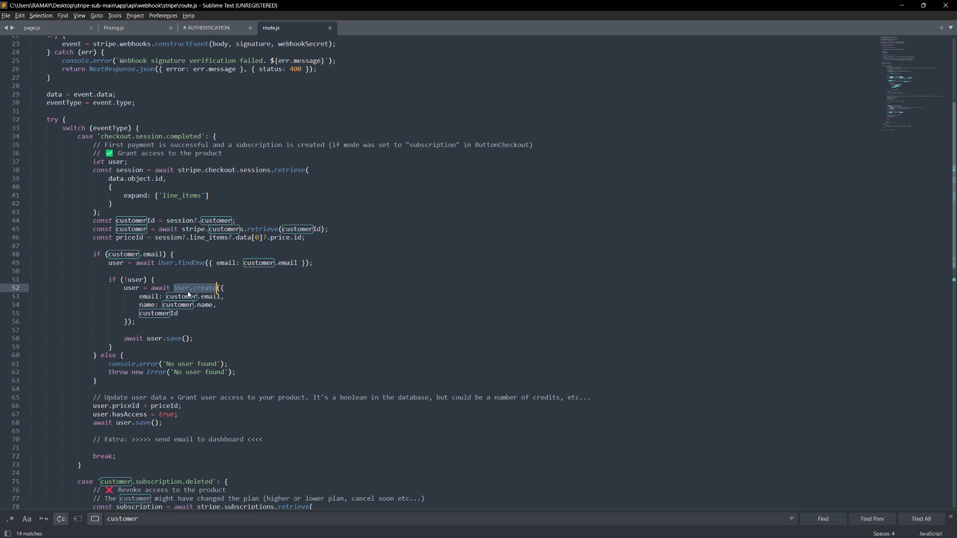
left_click(235, 298)
left_click(210, 314)
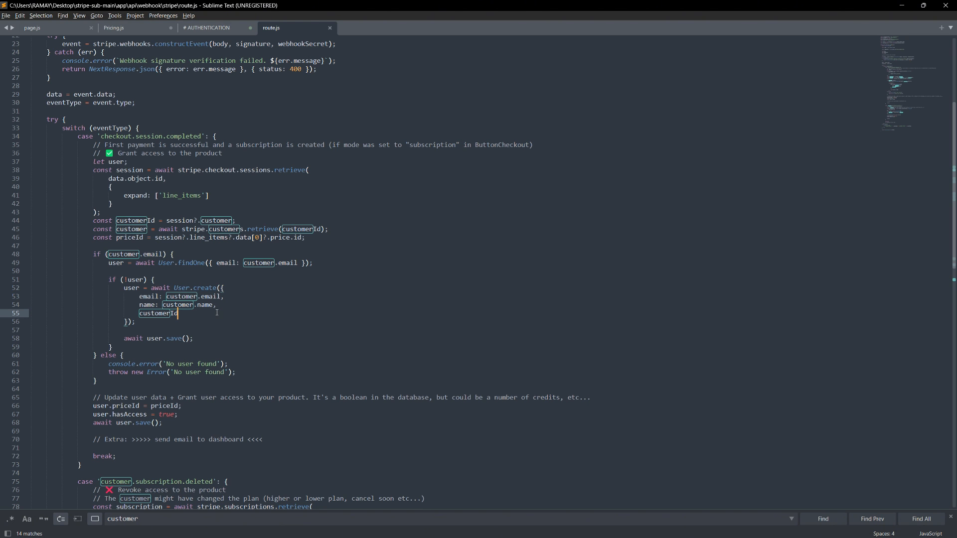
Step: Examine the customer.subscription.deleted code in route.js, from the revoke-access comment to the subscription retrieval
scroll(217, 313, "down", 7)
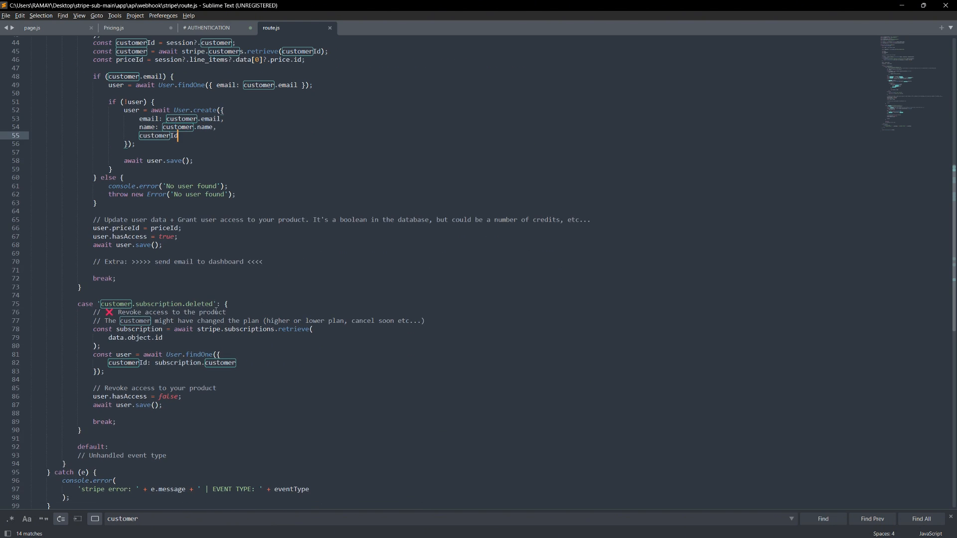
left_click_drag(119, 312, 238, 315)
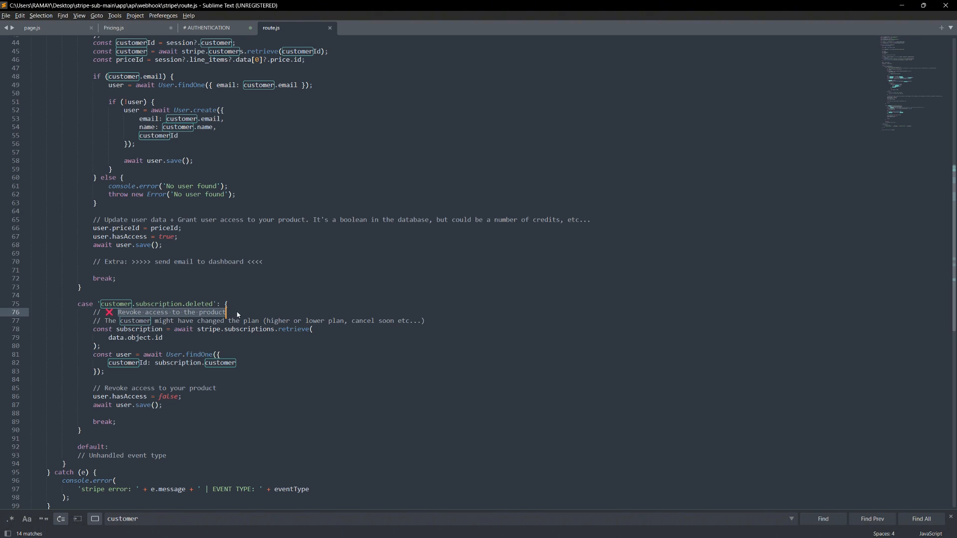
left_click(255, 316)
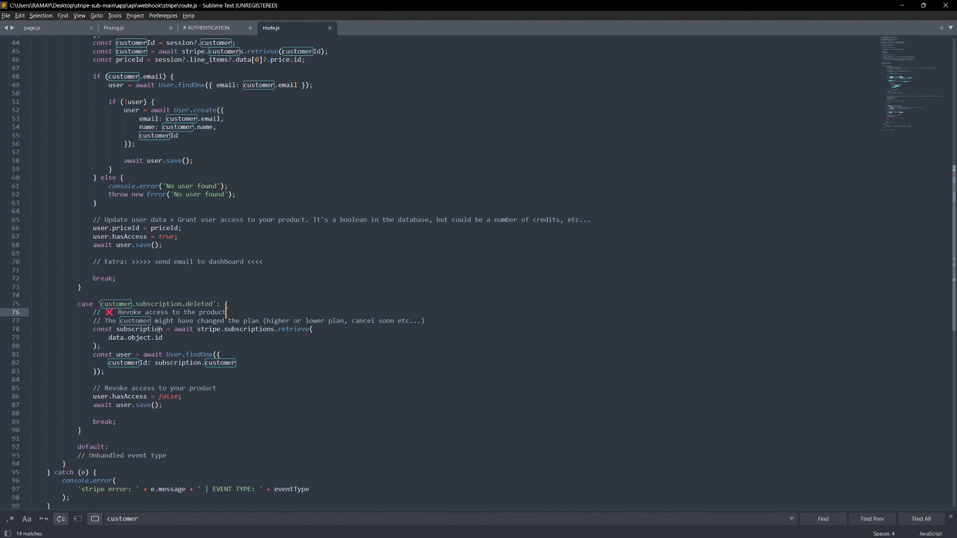
left_click(163, 329)
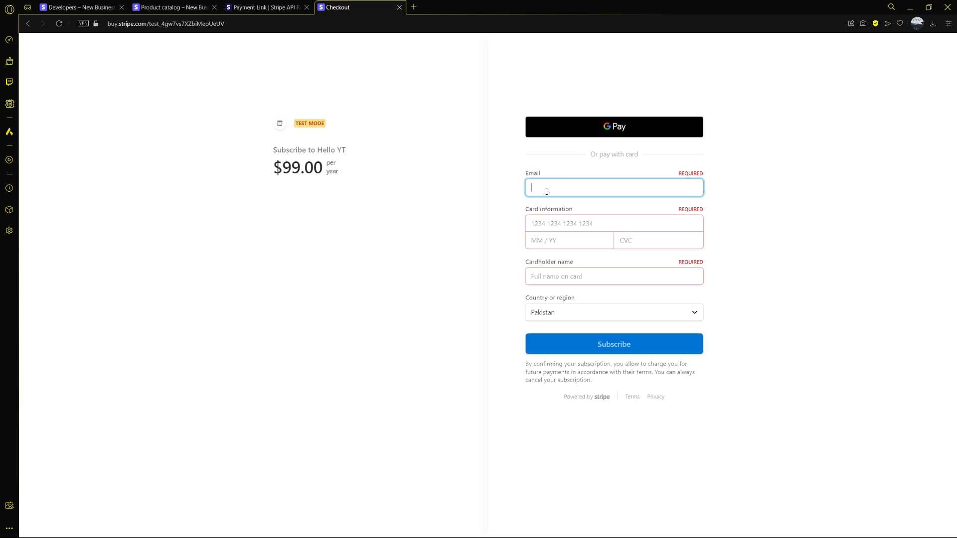
Step: Enter the test card number in the card information of the $99.00 per year Hello YT checkout
left_click(559, 220)
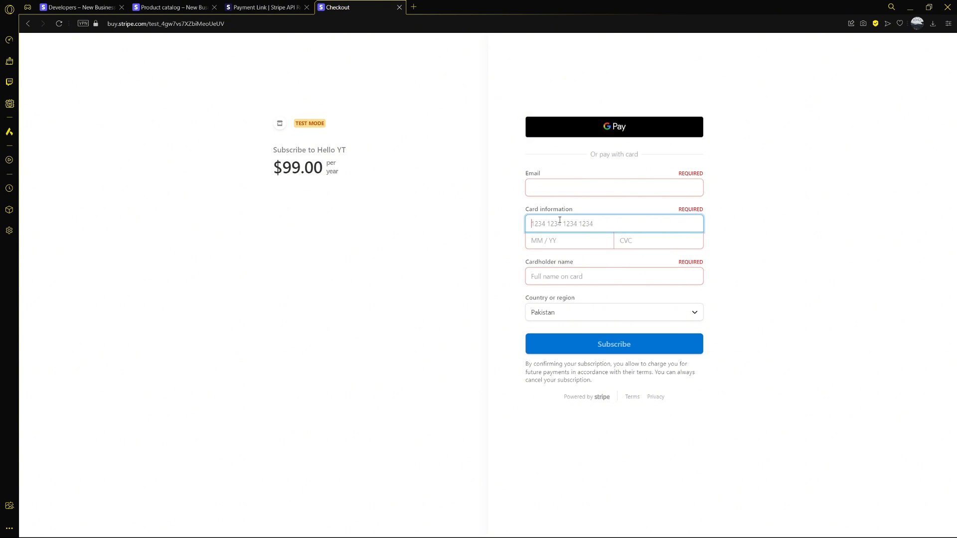
type("4242")
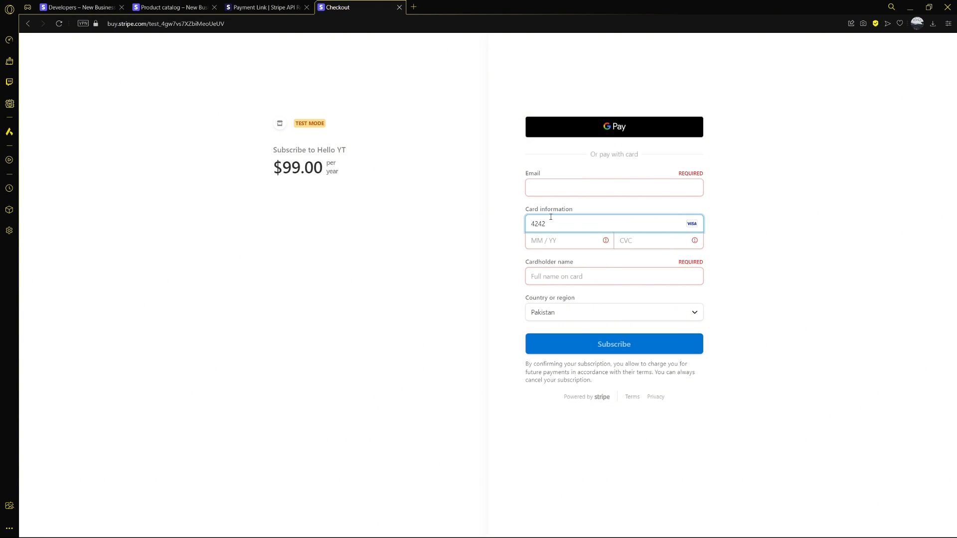
type(" 4242 4242 4242")
left_click_drag(605, 223, 521, 229)
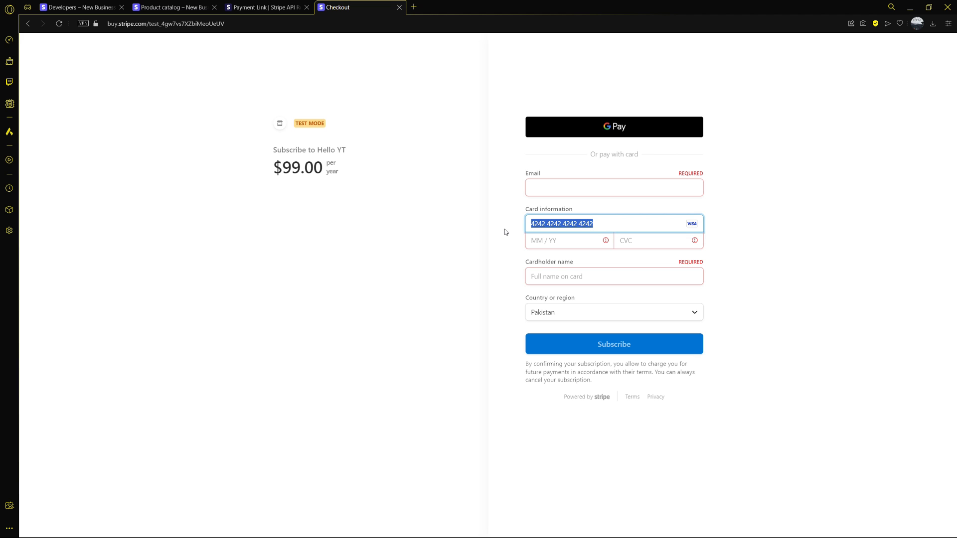
left_click(505, 229)
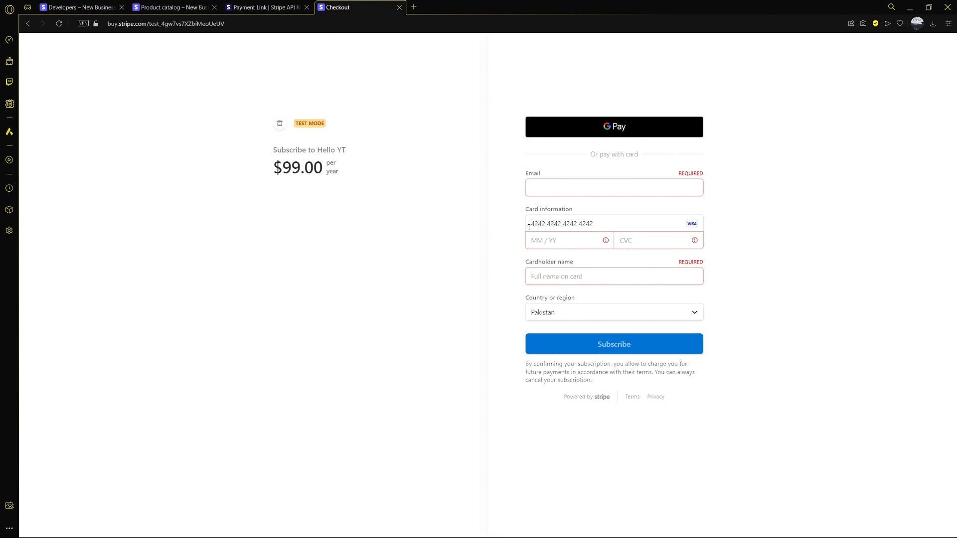
left_click_drag(596, 224, 524, 227)
left_click(524, 227)
left_click(570, 242)
Step: Reload the Stripe dashboard, look over its Home and Customers pages, and show the entries under Billing
left_click(162, 8)
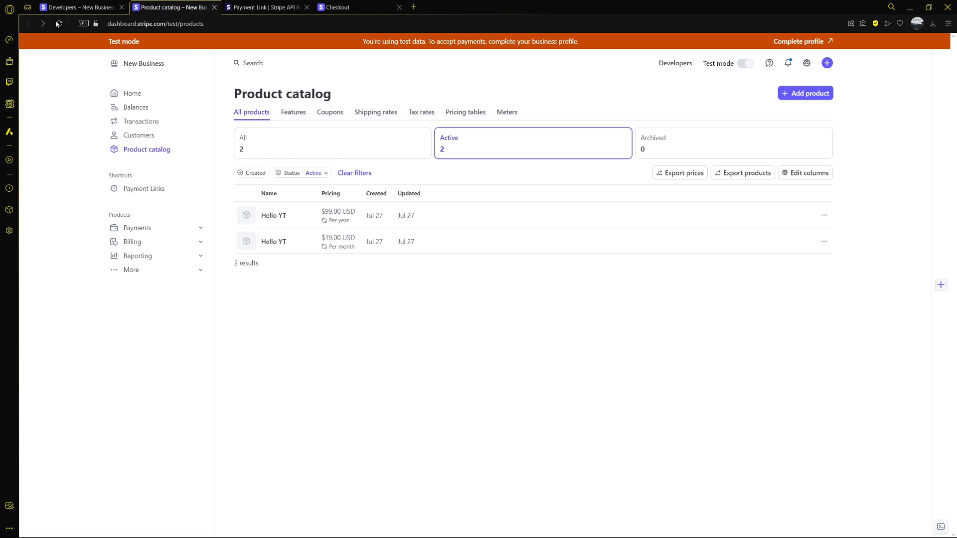
key("F5")
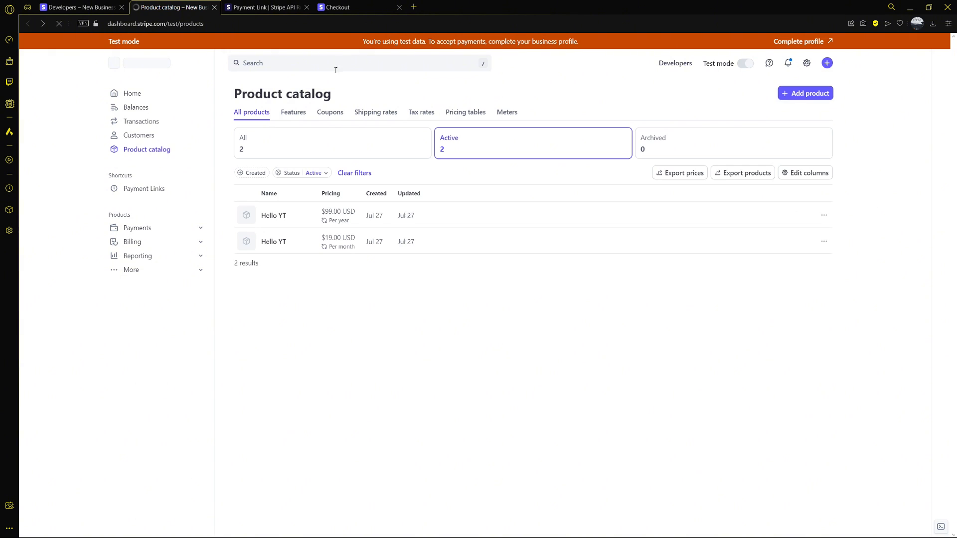
left_click(142, 95)
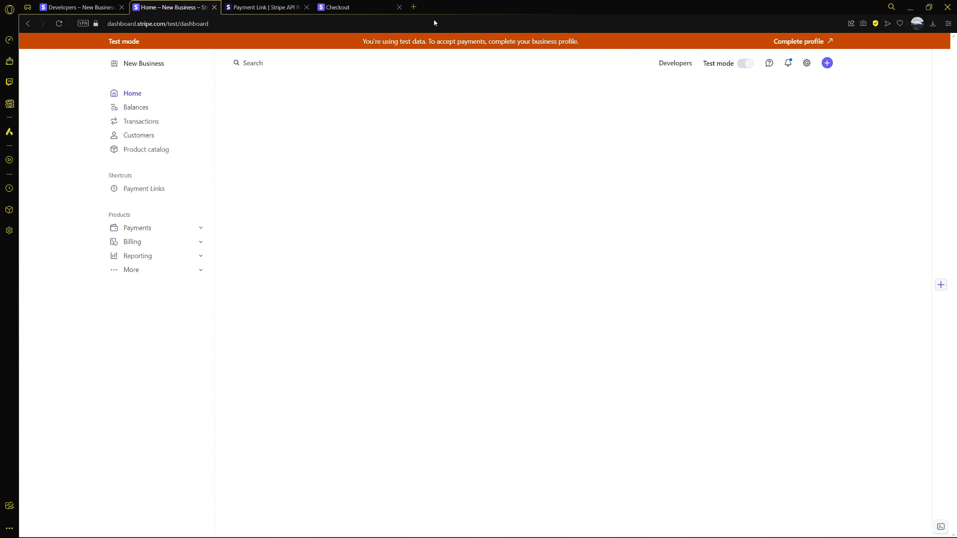
scroll(432, 168, "down", 2)
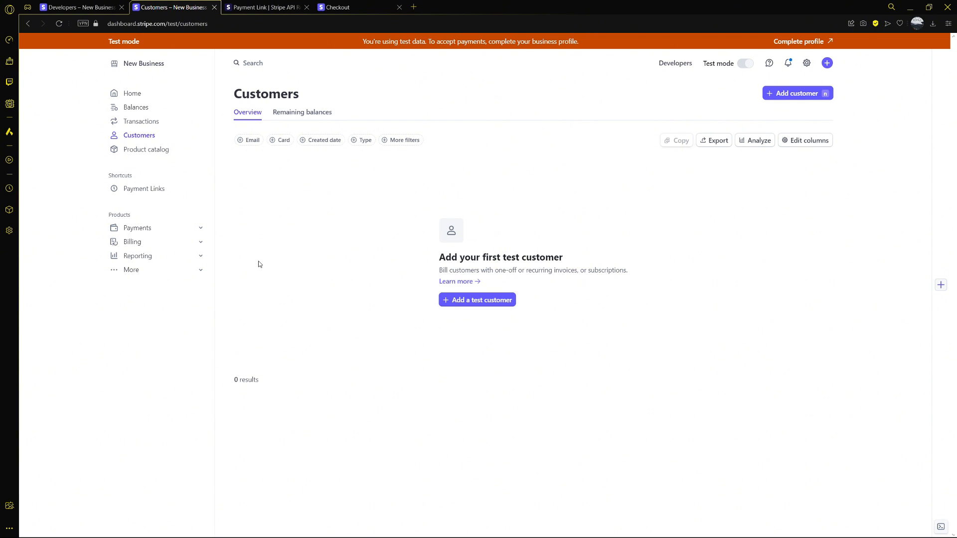
left_click(202, 245)
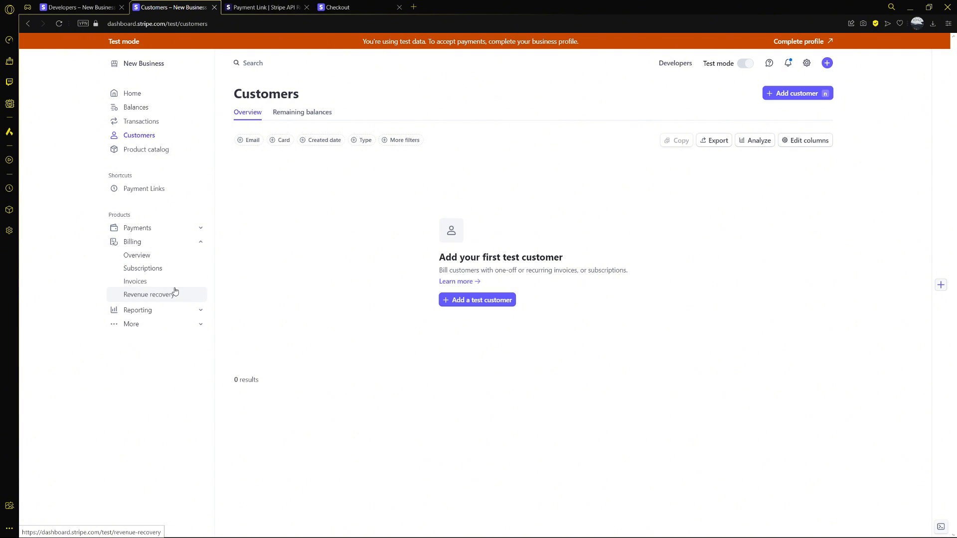
Step: Look through the new test customer form, including its billing information, currency, invoice and tax fields, without adding a customer
left_click(476, 300)
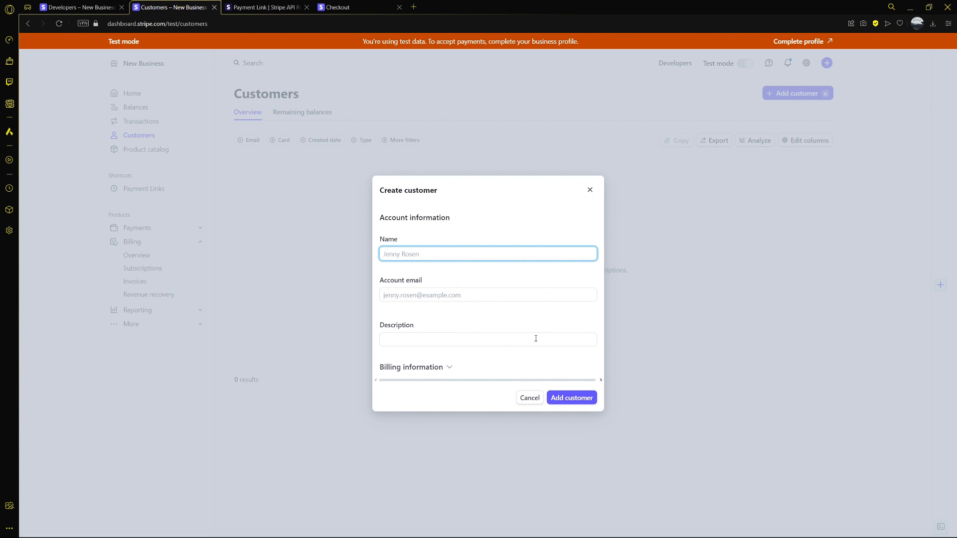
left_click(444, 368)
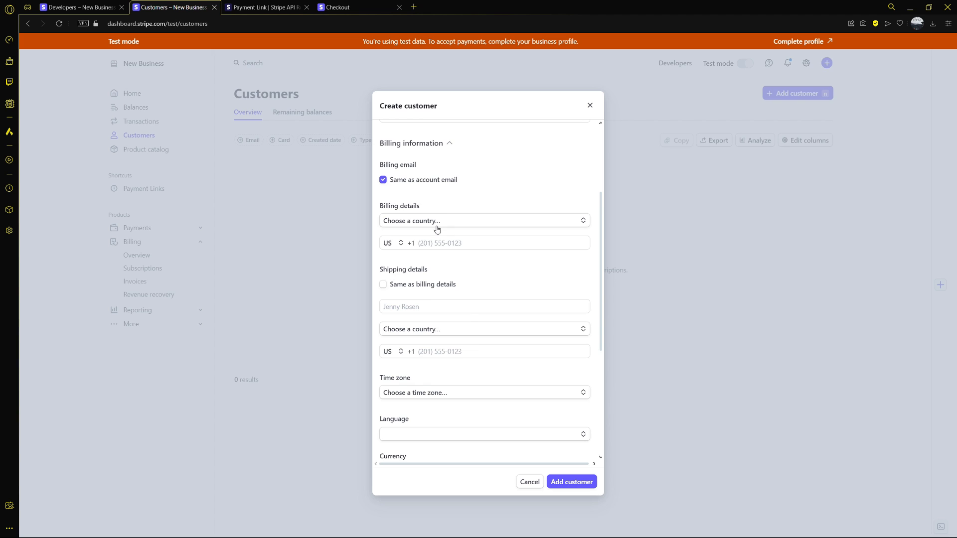
scroll(438, 240, "down", 4)
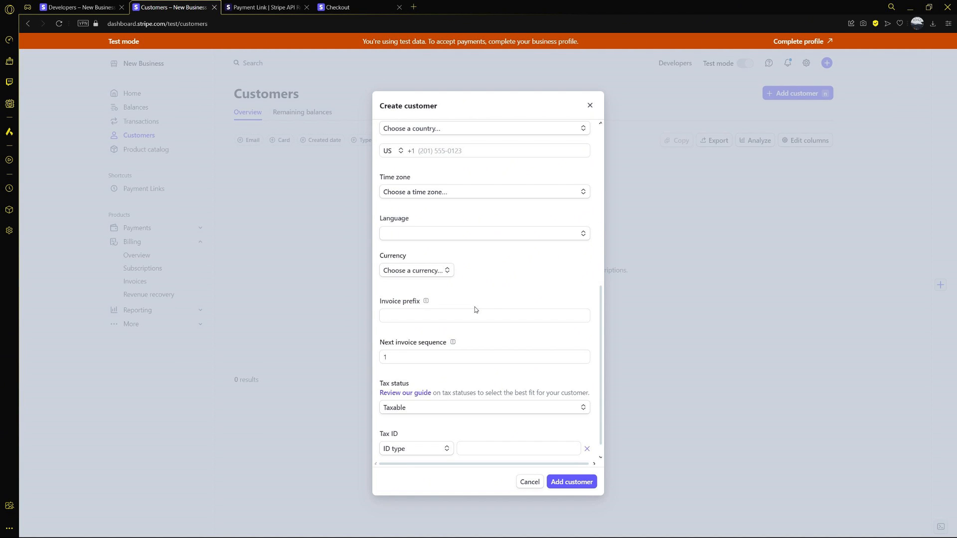
scroll(474, 309, "up", 1)
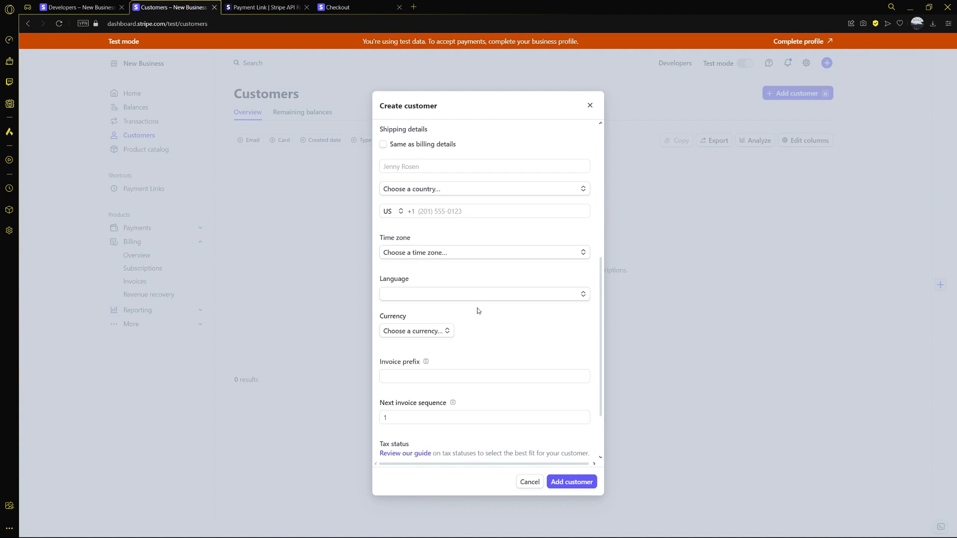
scroll(474, 309, "down", 2)
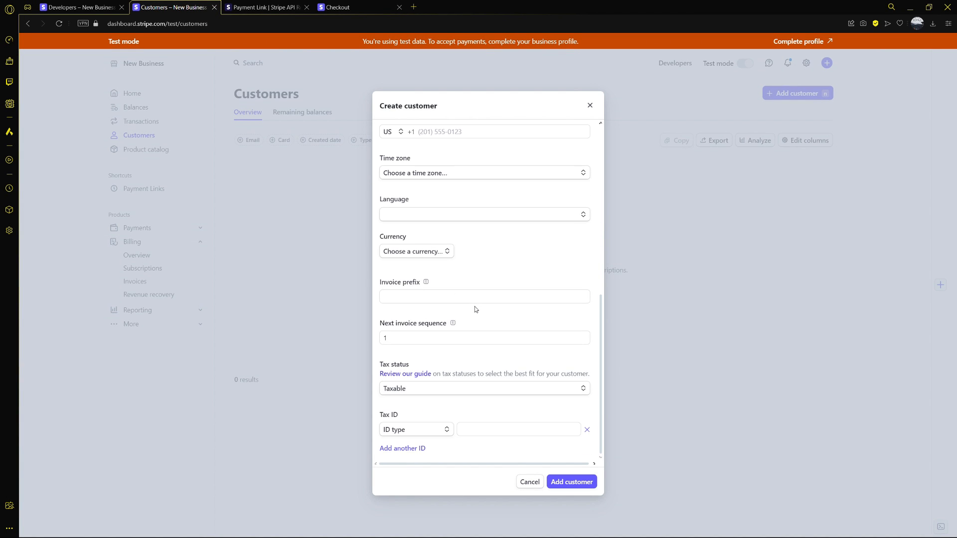
left_click(529, 482)
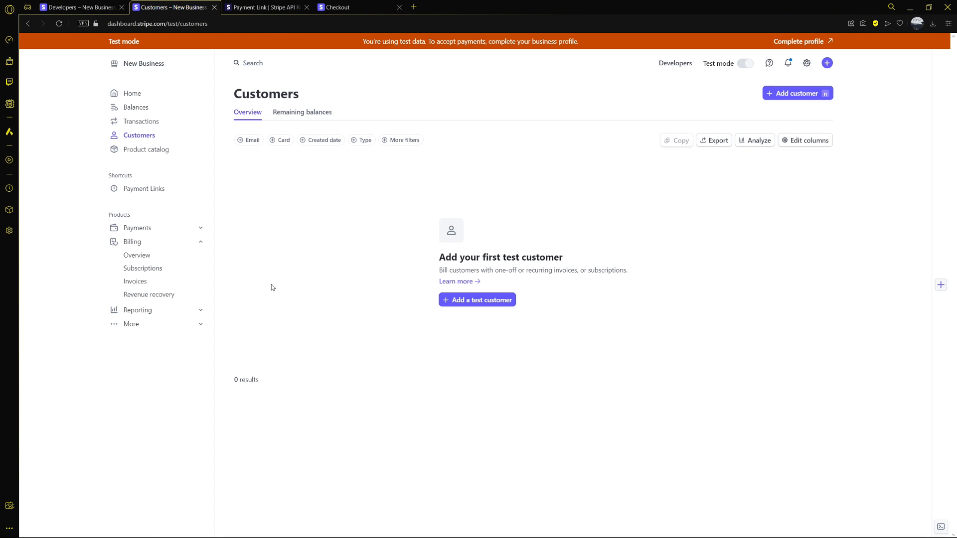
Step: Switch to ButtonCustomerPortal.js in Sublime Text and examine the default export and the customerPortalLink URL
key("alt+Tab")
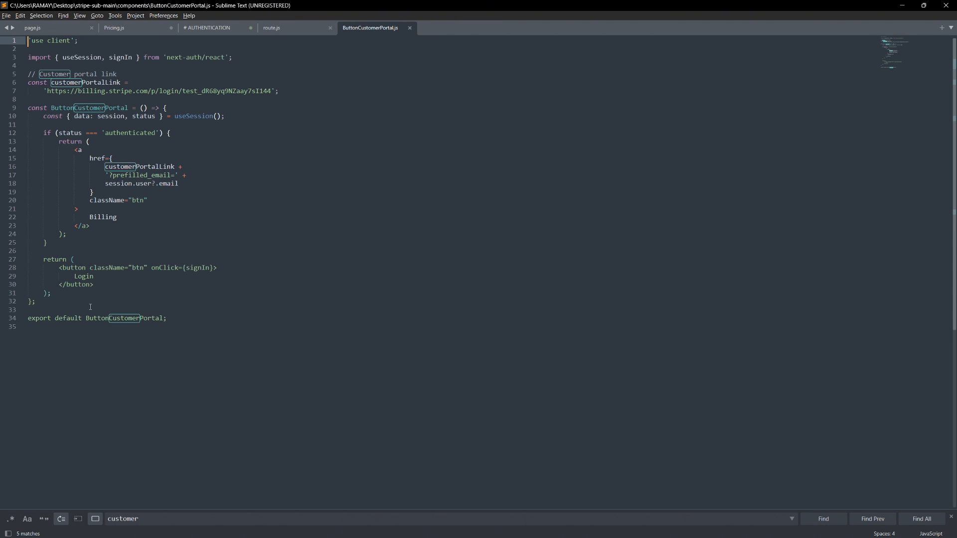
left_click_drag(85, 320, 164, 321)
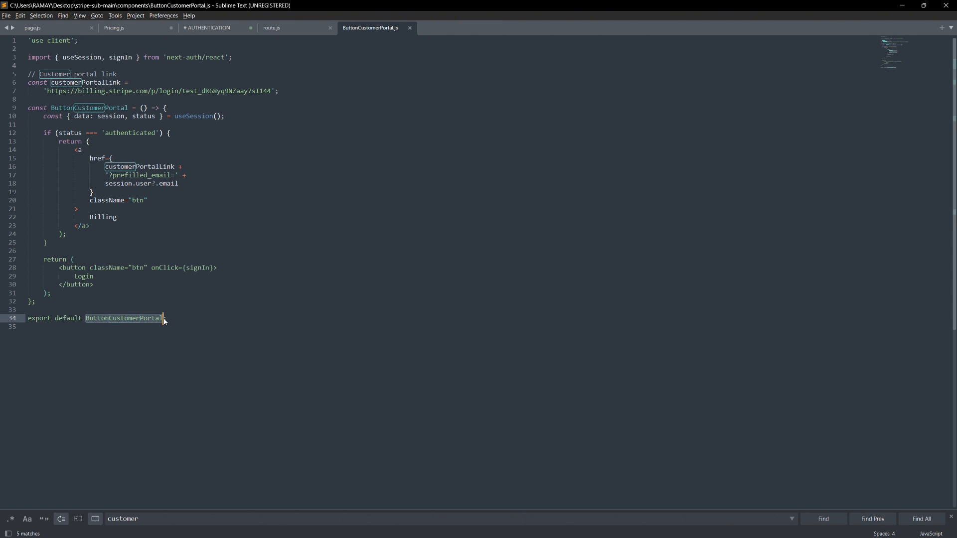
left_click(90, 75)
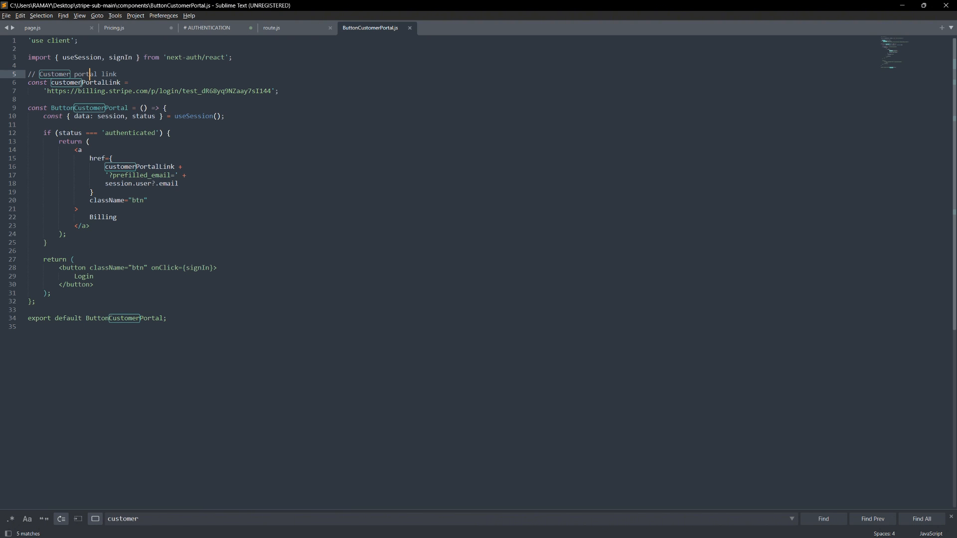
left_click_drag(81, 83, 117, 83)
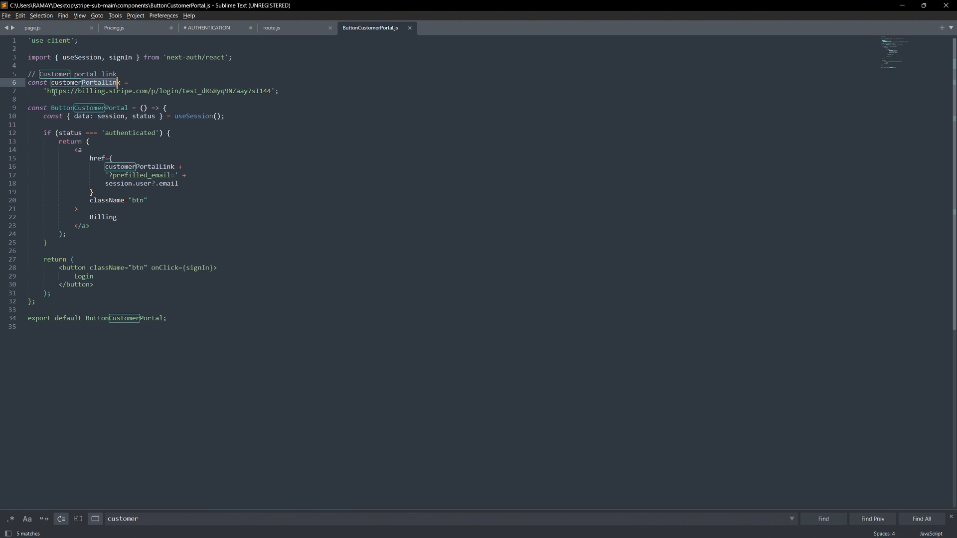
left_click_drag(46, 91, 272, 91)
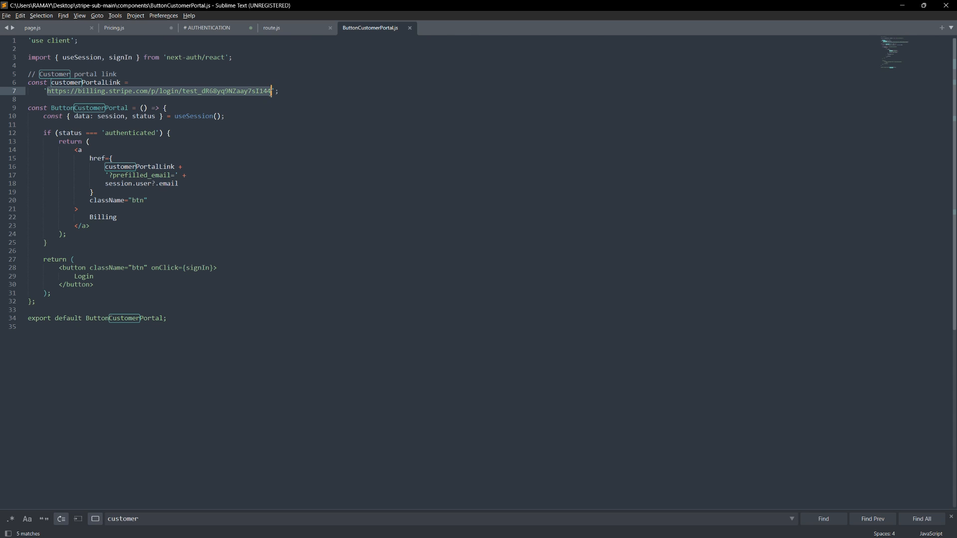
Step: Examine how ButtonCustomerPortal builds the Billing link with the prefilled session email, and its Login button fallback
left_click(177, 106)
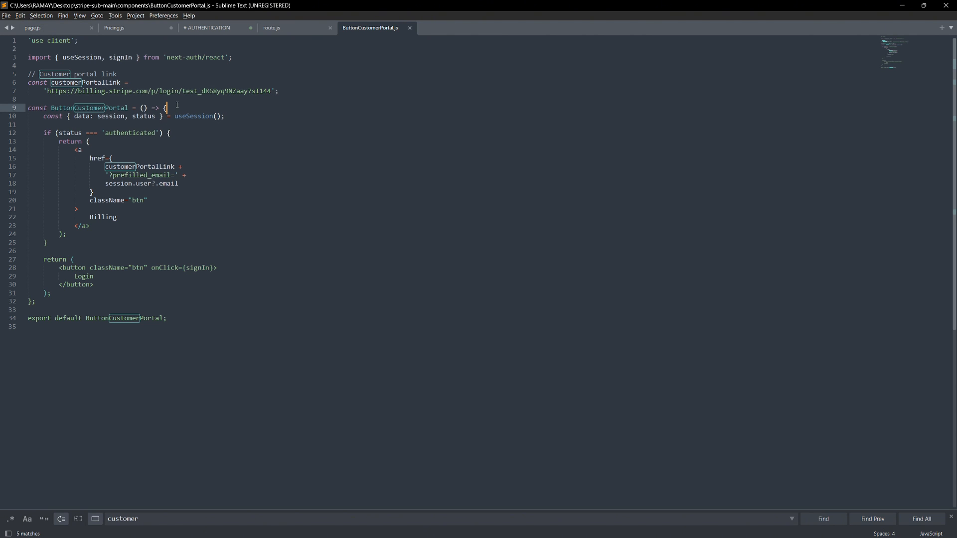
left_click(187, 166)
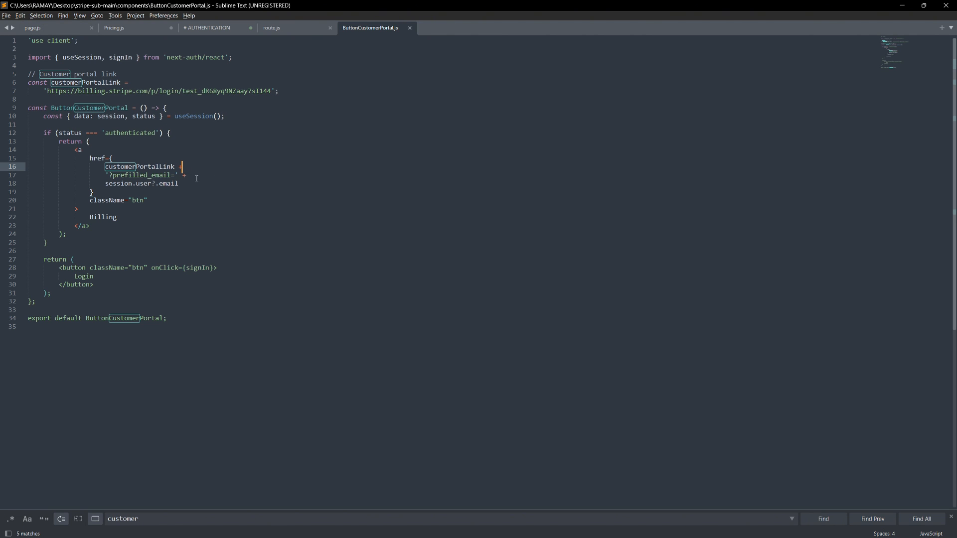
left_click(195, 184)
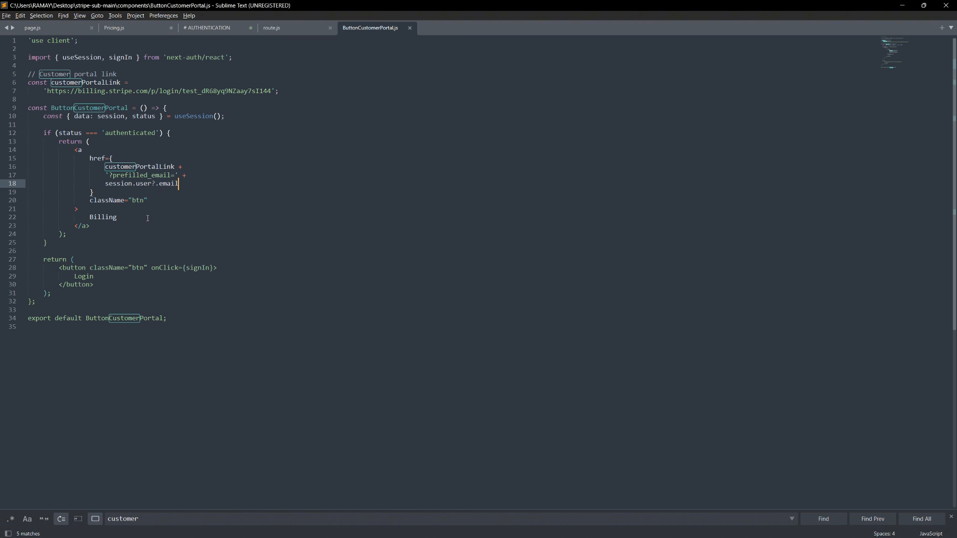
left_click(124, 277)
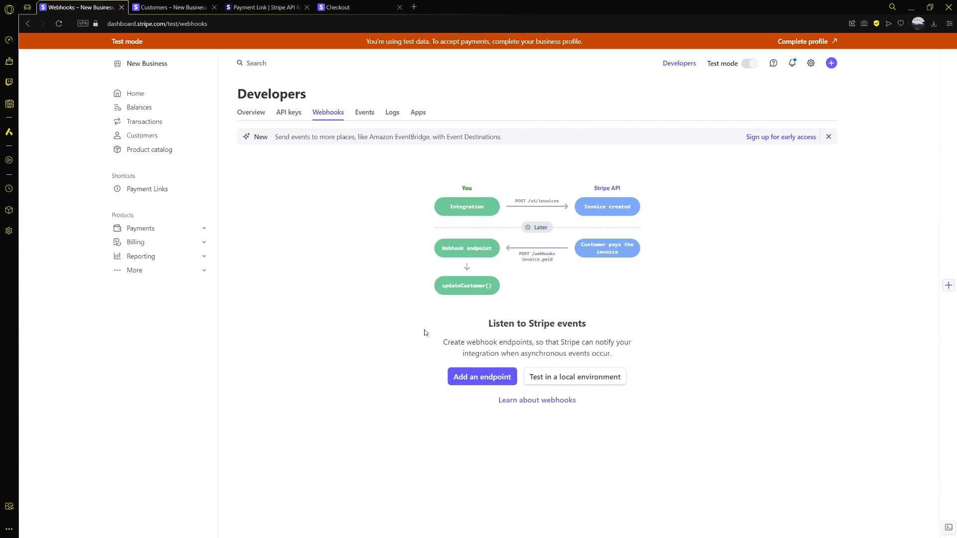
Step: Try selecting the invoice.sent event for a new Stripe webhook endpoint by searching the events for "email"
left_click(473, 381)
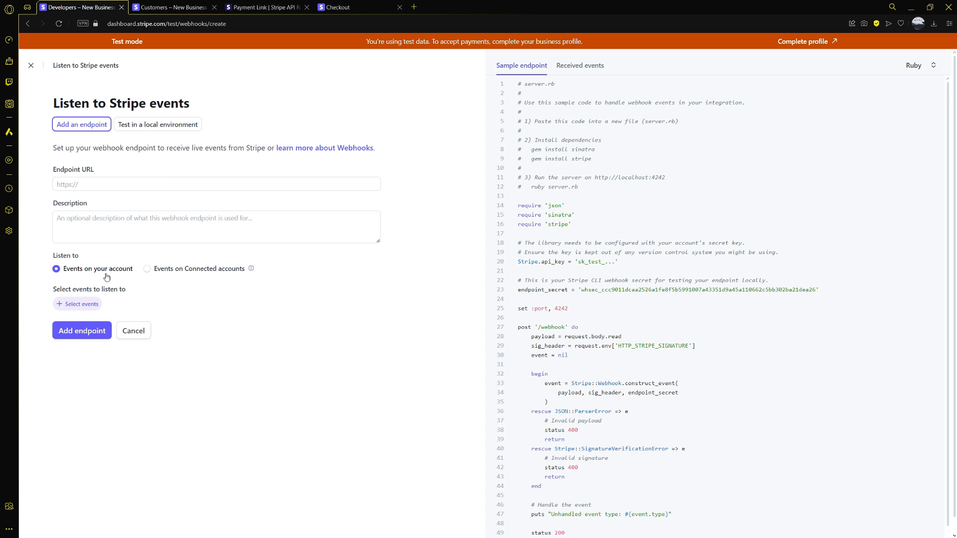
left_click(91, 304)
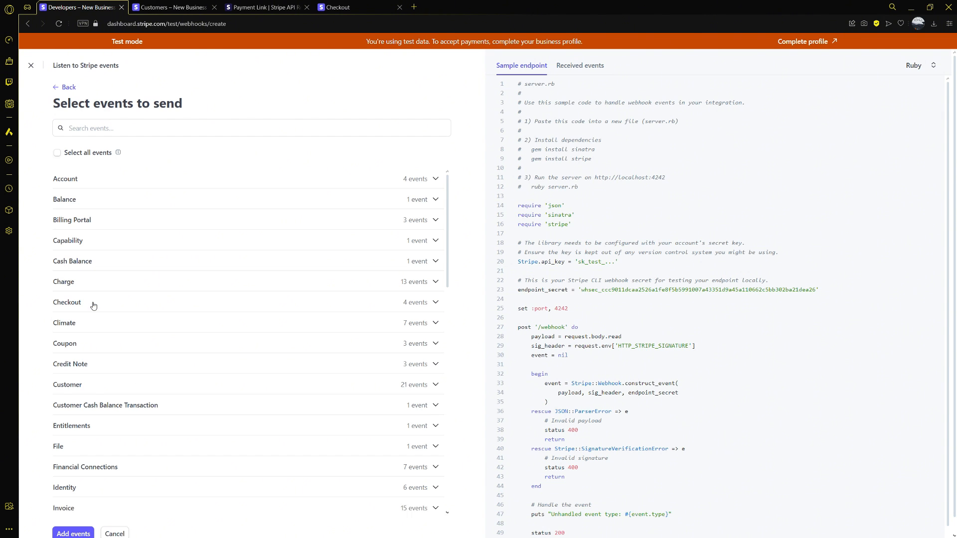
left_click(135, 132)
type("email")
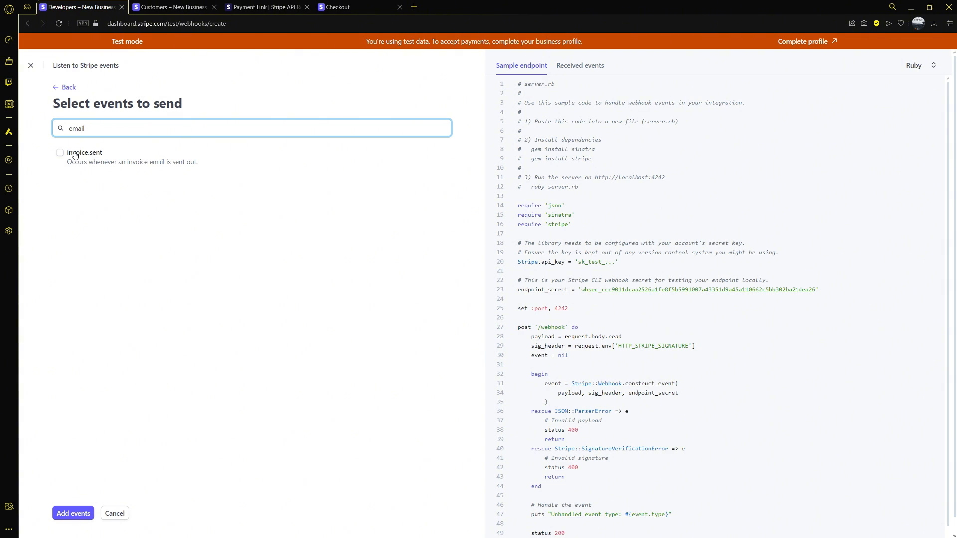
left_click(75, 155)
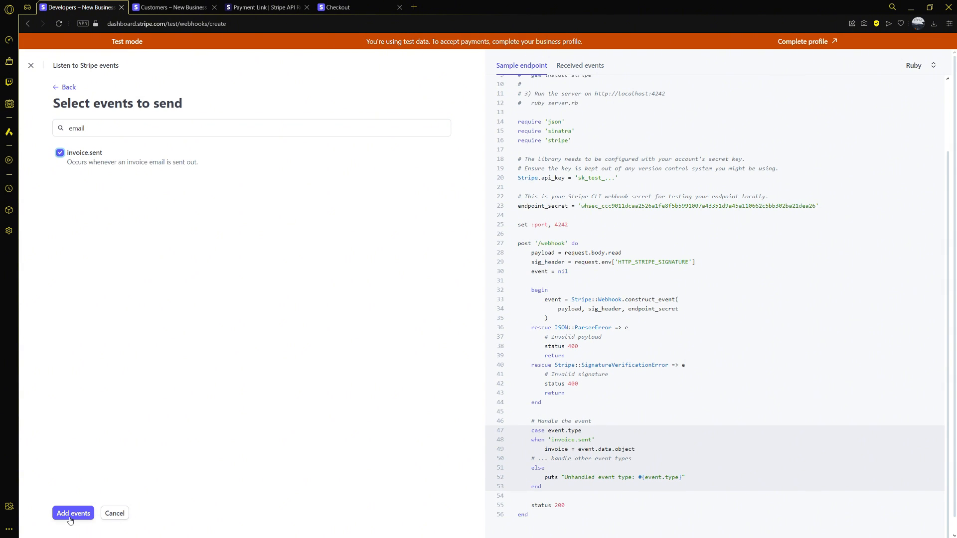
left_click(114, 513)
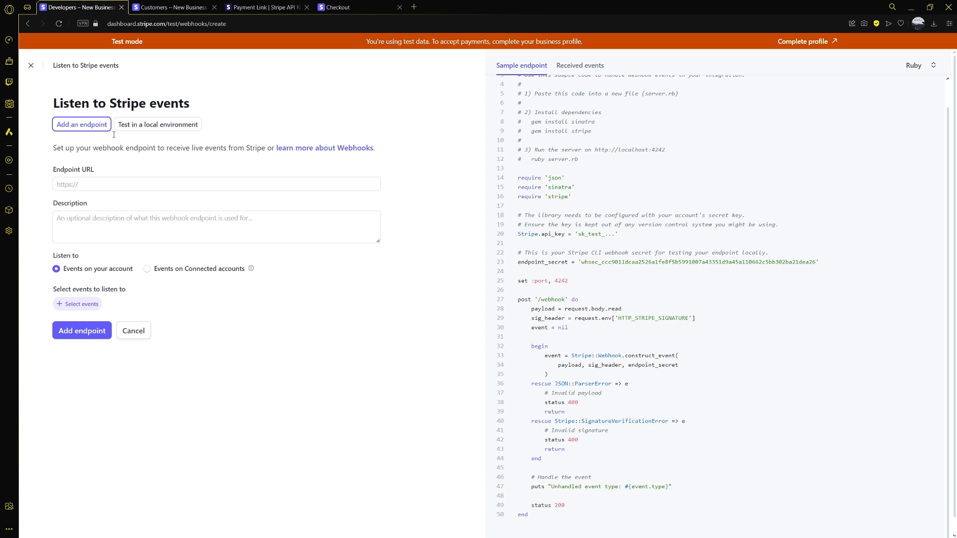
left_click(31, 65)
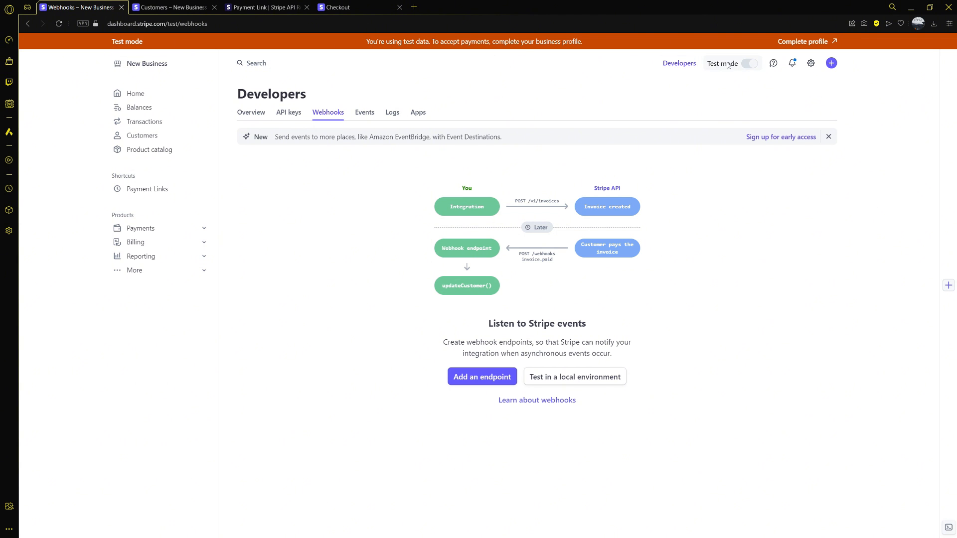
Step: Check the Test mode notice, look through the dashboard Home overview, and show the additional products under More
mouse_move(728, 64)
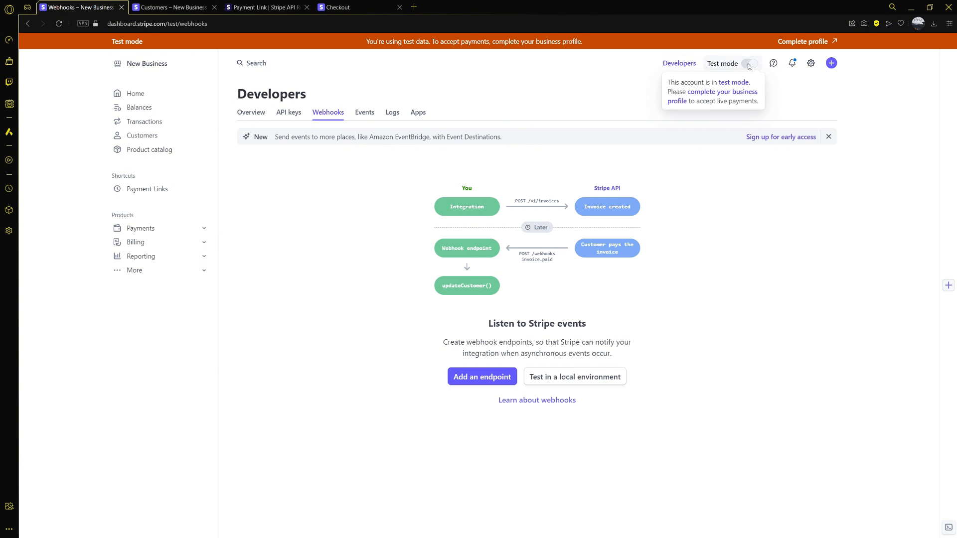
left_click(143, 96)
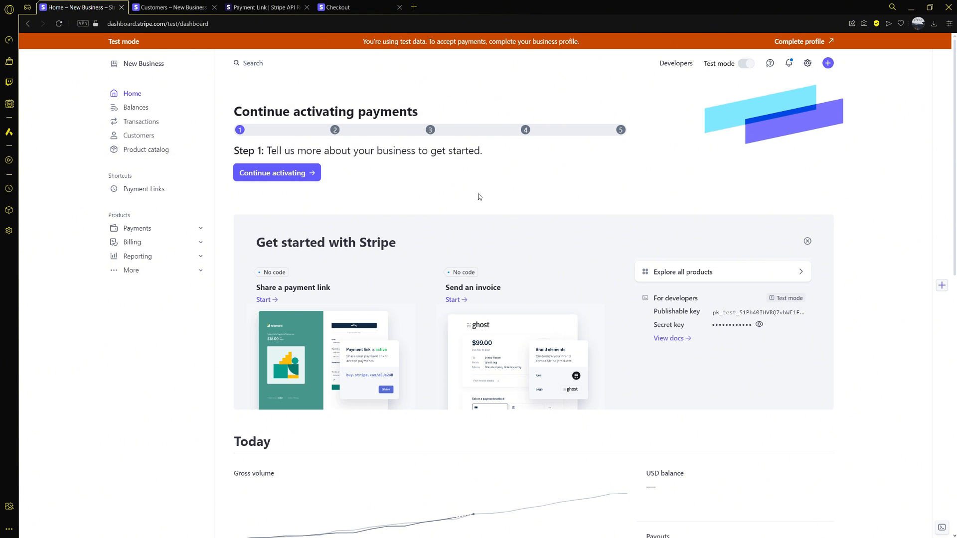
scroll(479, 196, "down", 10)
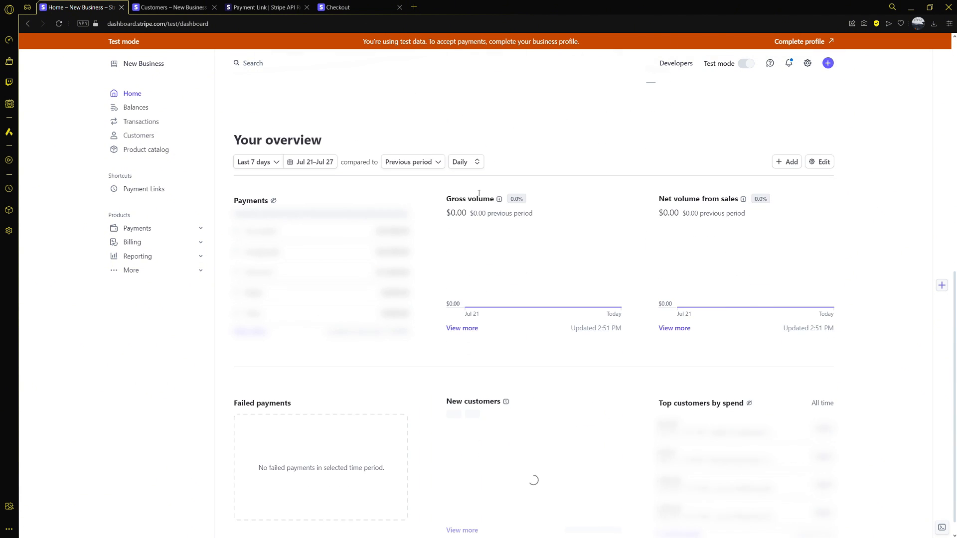
scroll(479, 194, "down", 1)
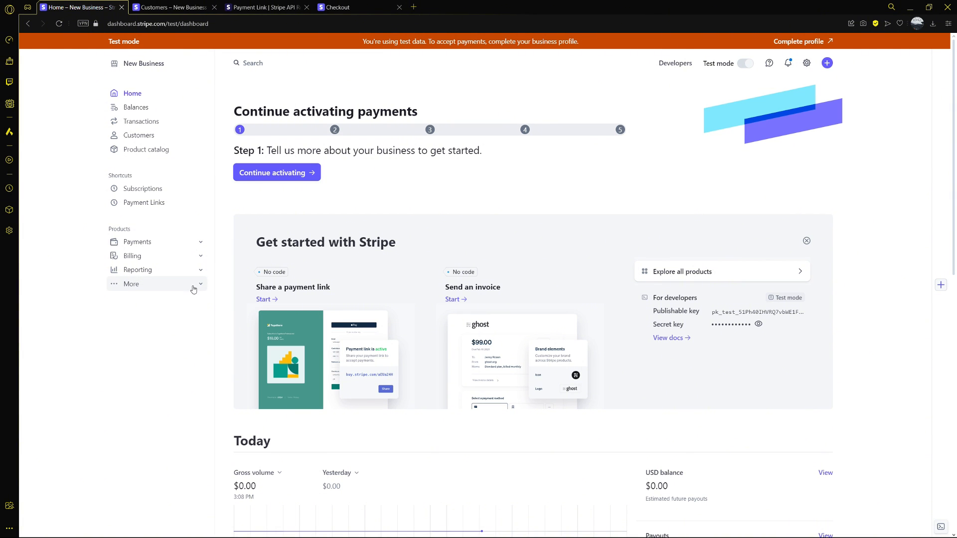
left_click(184, 287)
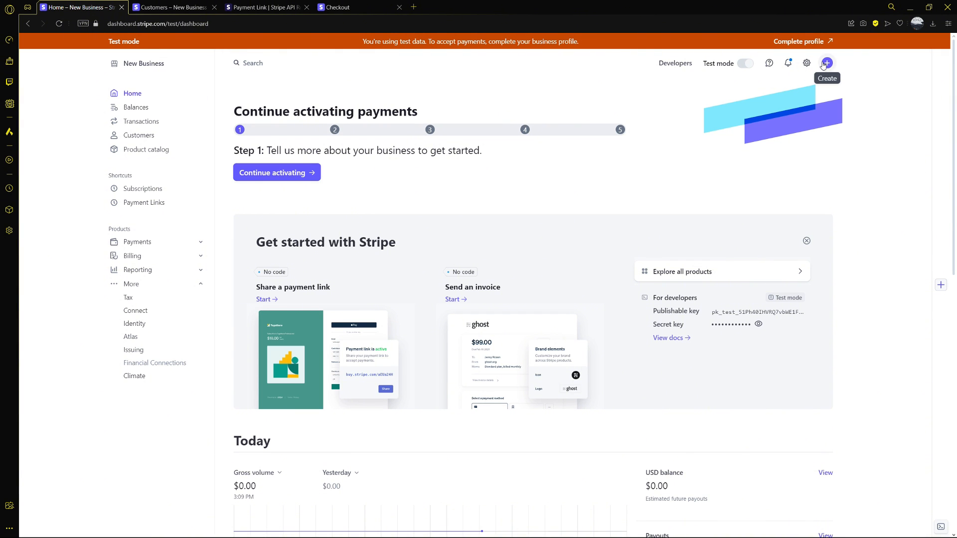
Step: Start creating a new test subscription and search for its customer by part of the customer's name
left_click(827, 63)
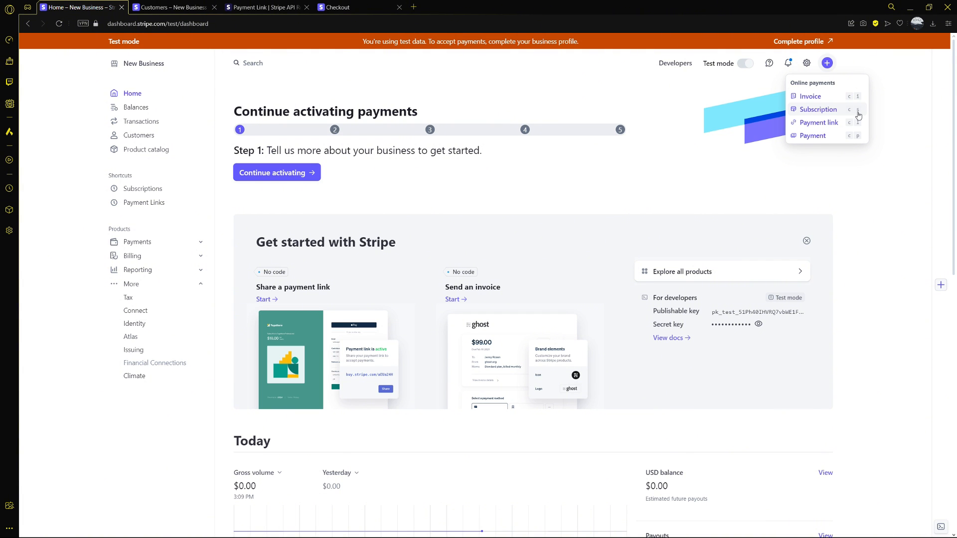
left_click(858, 115)
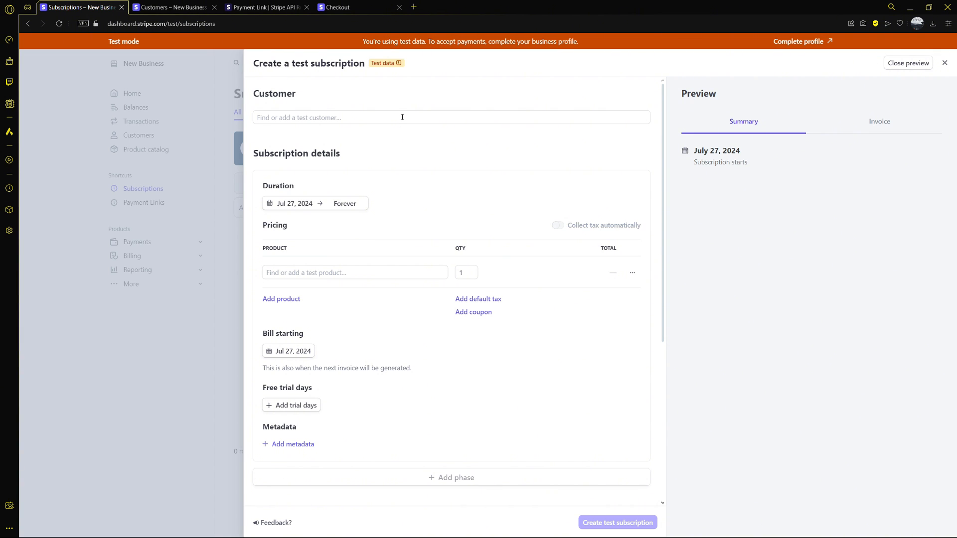
left_click(303, 120)
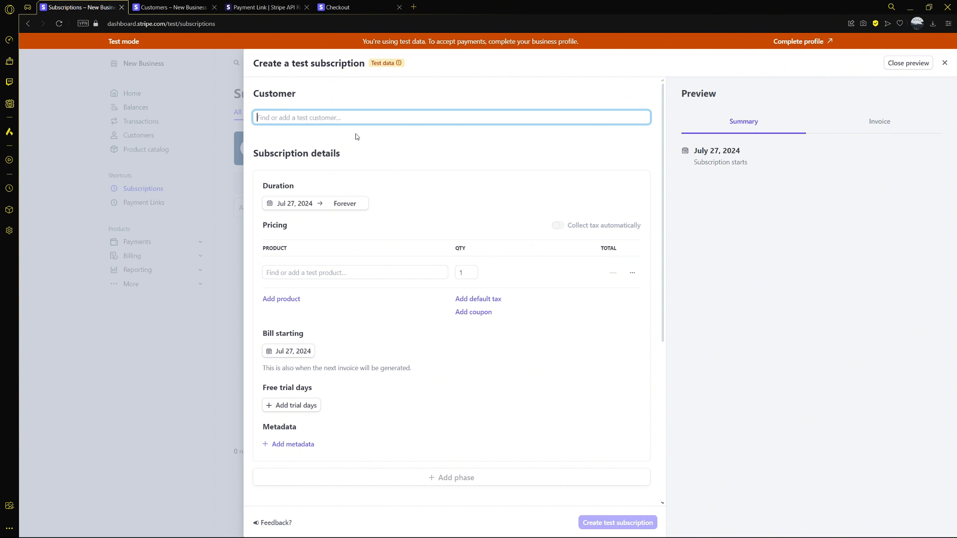
type("Ken")
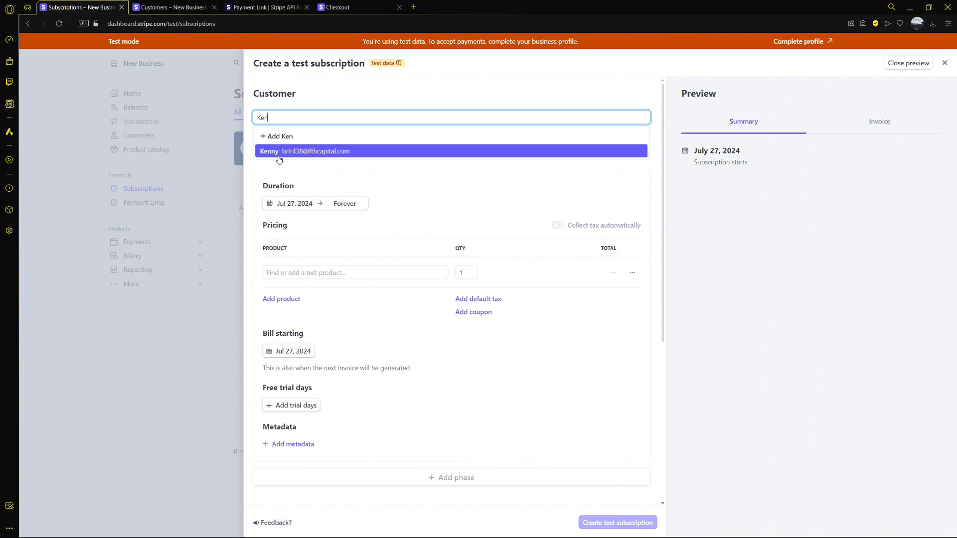
left_click(308, 137)
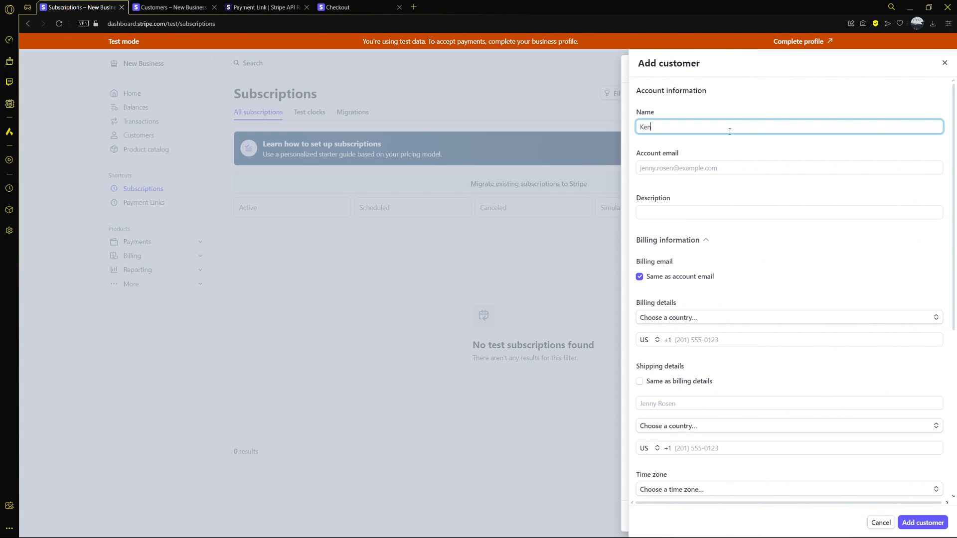
scroll(739, 167, "down", 4)
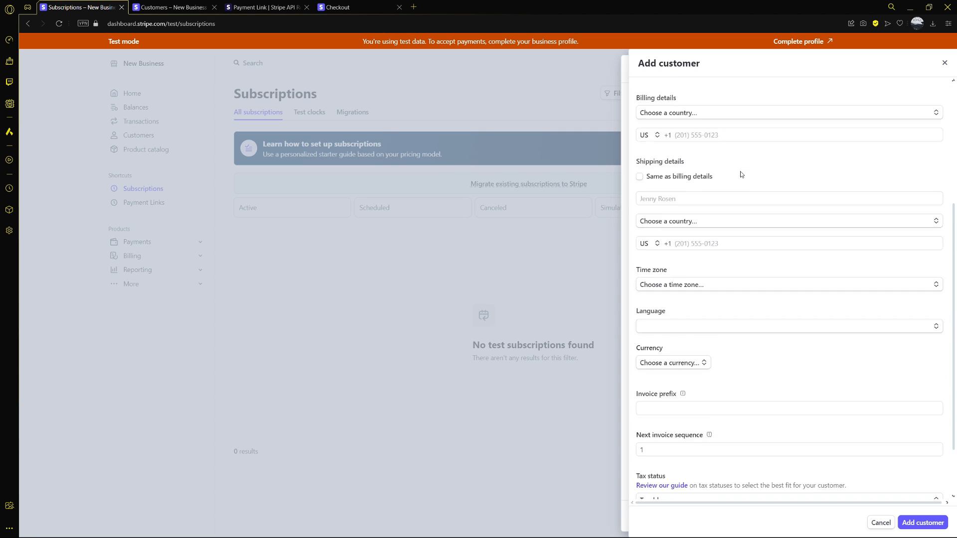
scroll(739, 167, "up", 3)
left_click(941, 66)
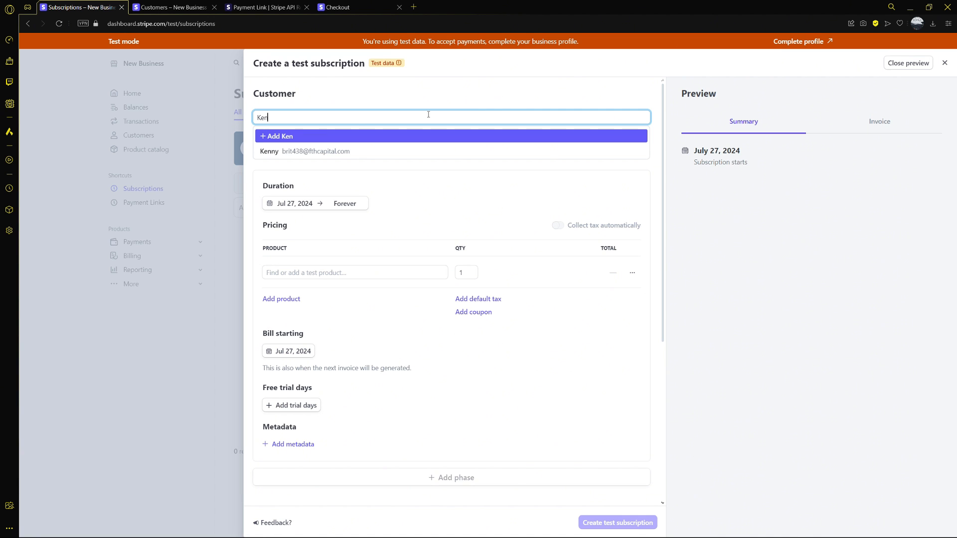
Step: Assign the existing customer matching the name search to the test subscription
left_click(331, 151)
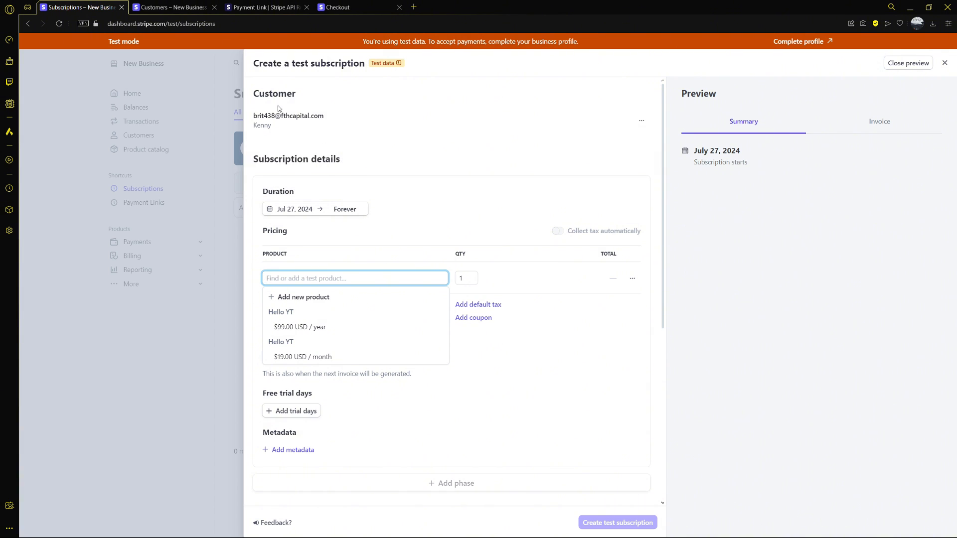
mouse_move(281, 126)
scroll(356, 232, "down", 1)
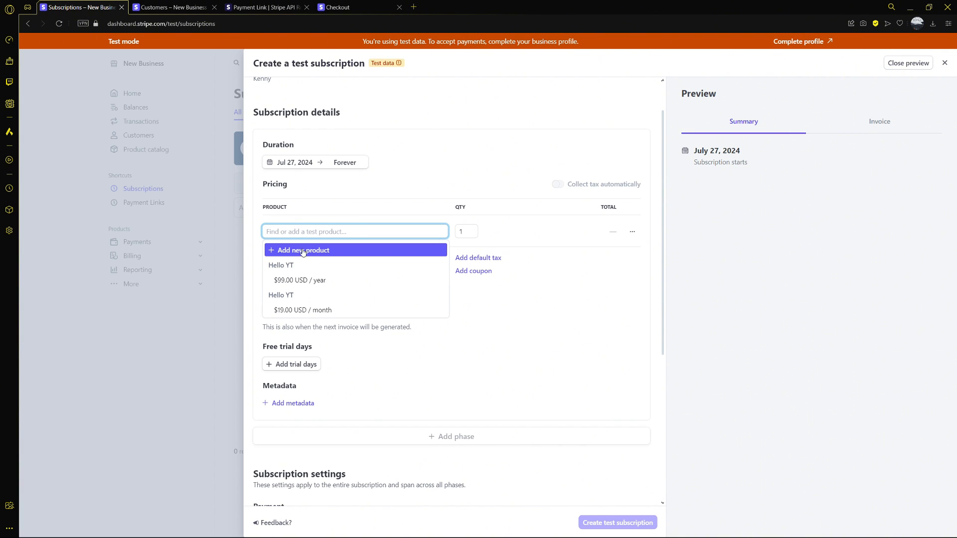
left_click(337, 254)
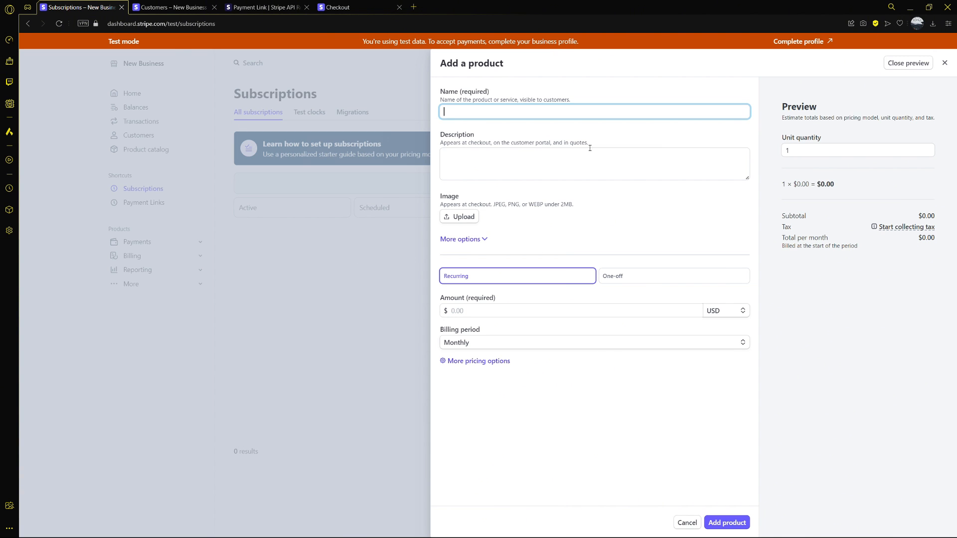
left_click(522, 343)
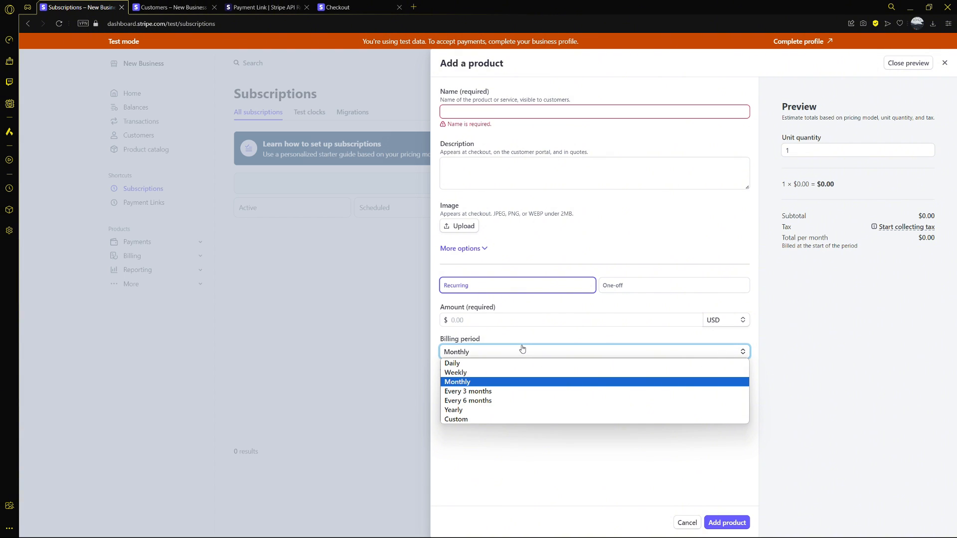
left_click(522, 349)
left_click(944, 63)
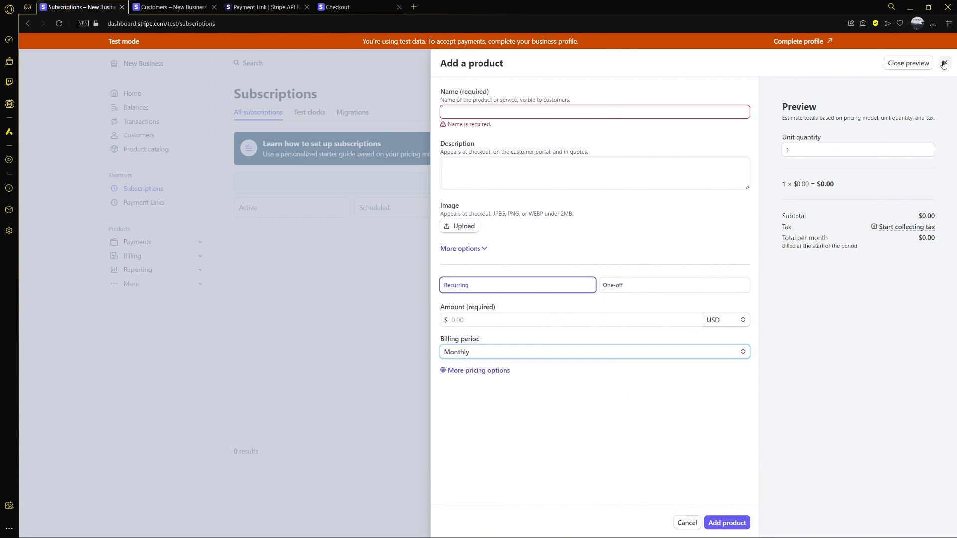
Step: Add the Hello YT $99.00 USD / year and Hello YT $19.00 USD / month prices to the subscription's pricing
left_click(324, 231)
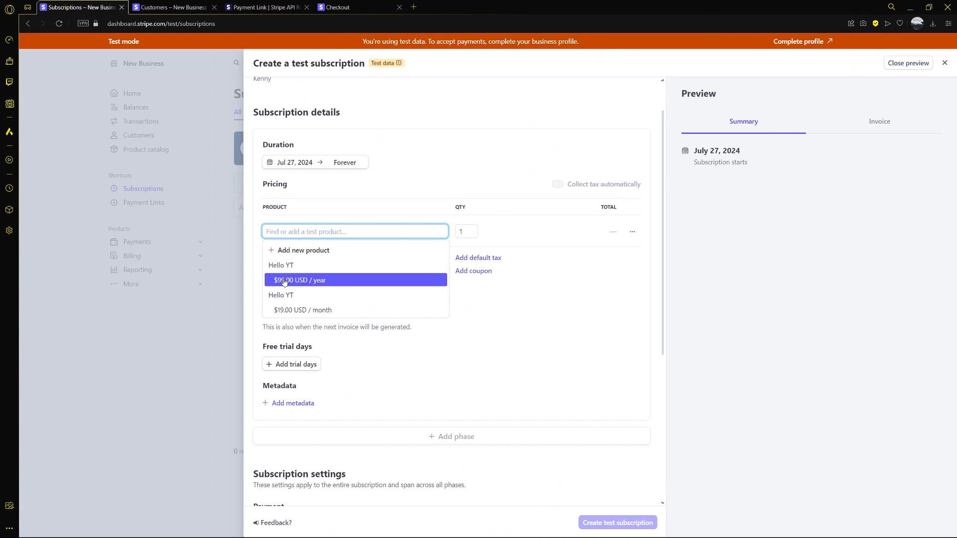
left_click(301, 282)
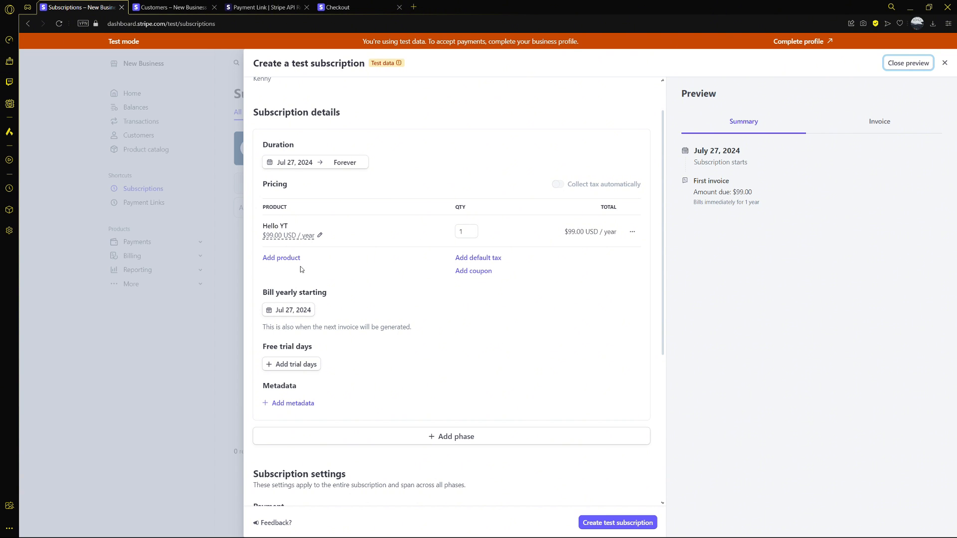
left_click(281, 260)
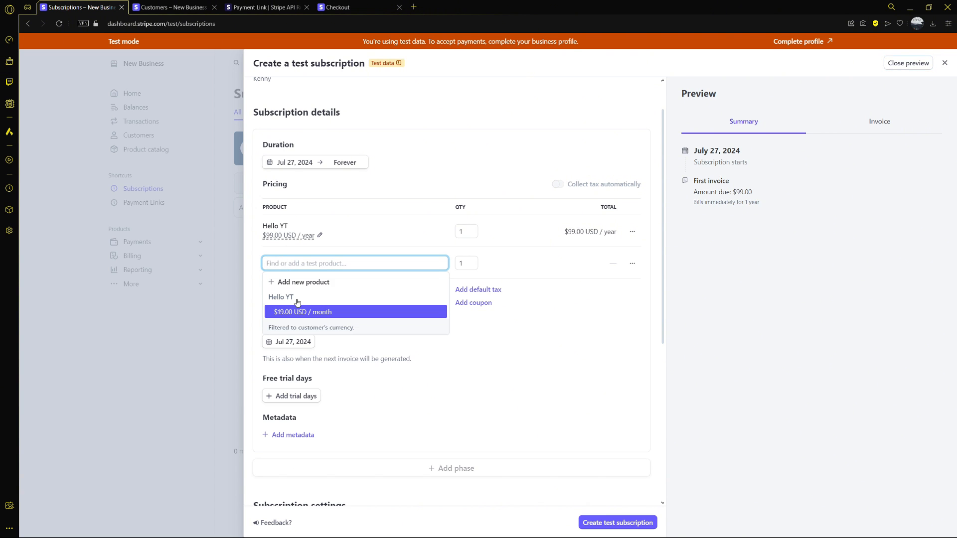
left_click(291, 342)
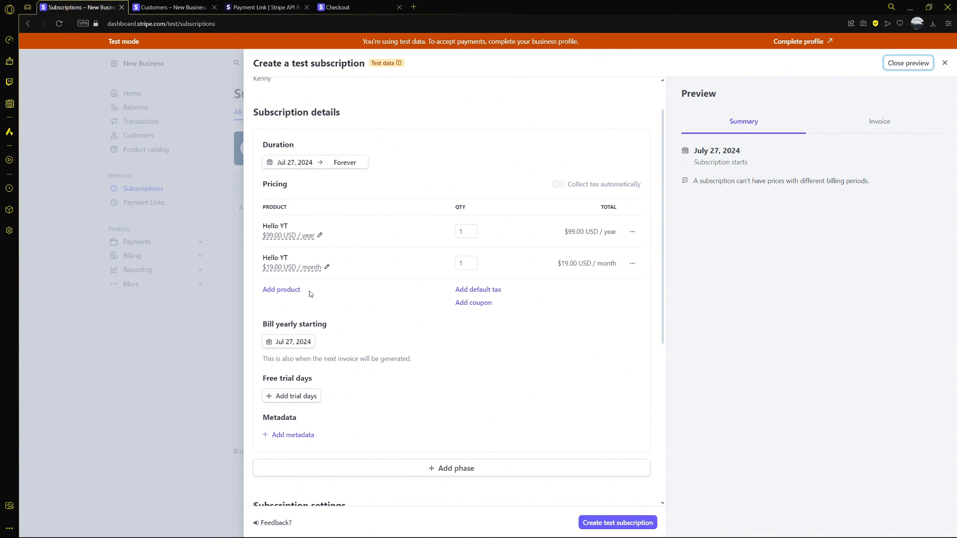
Step: Set the subscription's yearly billing start date to Jul 31, 2024
scroll(311, 300, "down", 1)
left_click(294, 295)
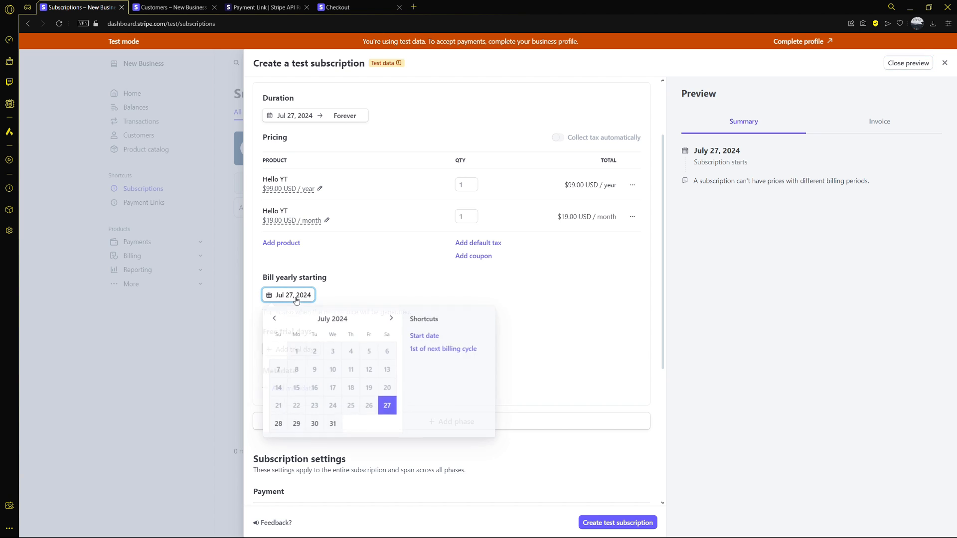
left_click(391, 319)
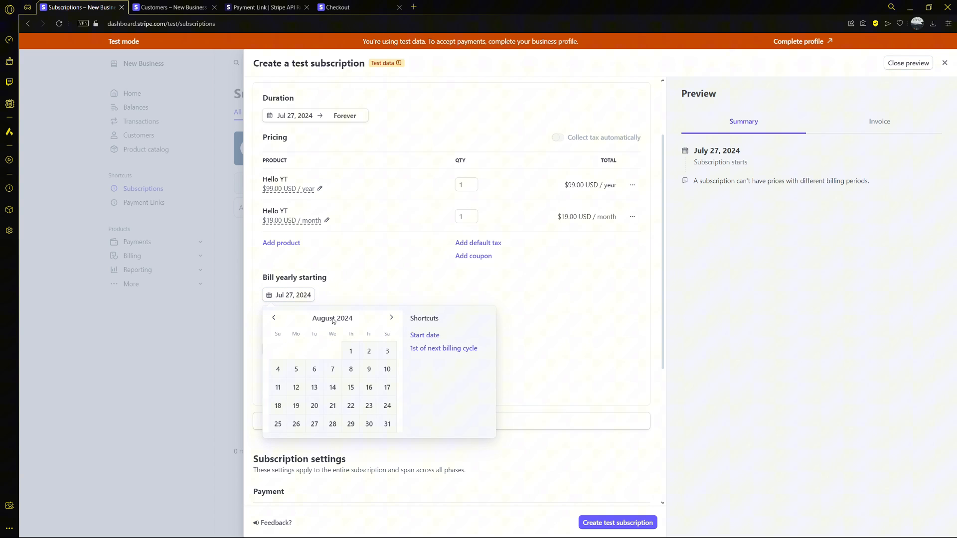
left_click(273, 318)
left_click(333, 424)
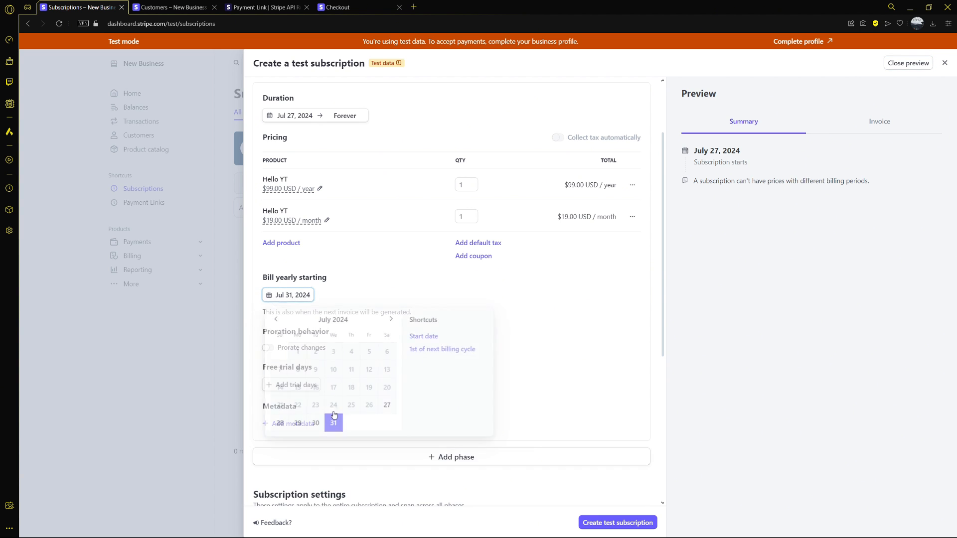
Step: Add free trial days to the subscription and set the trial length to 2 days
scroll(332, 380, "down", 1)
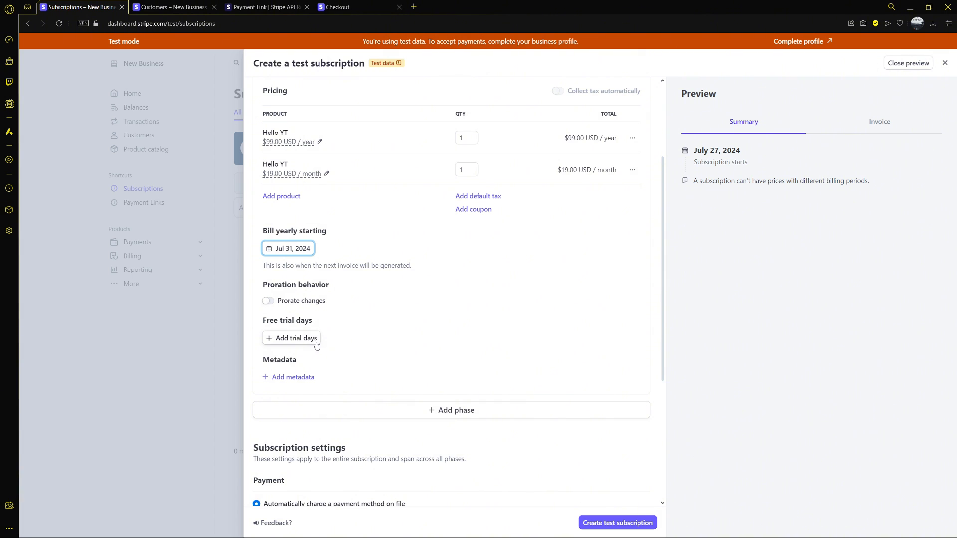
scroll(316, 314, "down", 2)
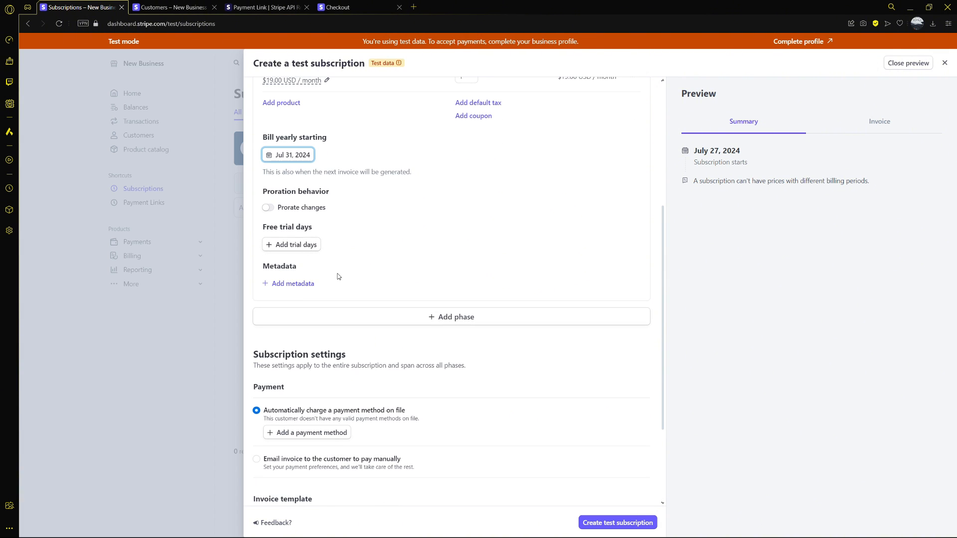
left_click(287, 244)
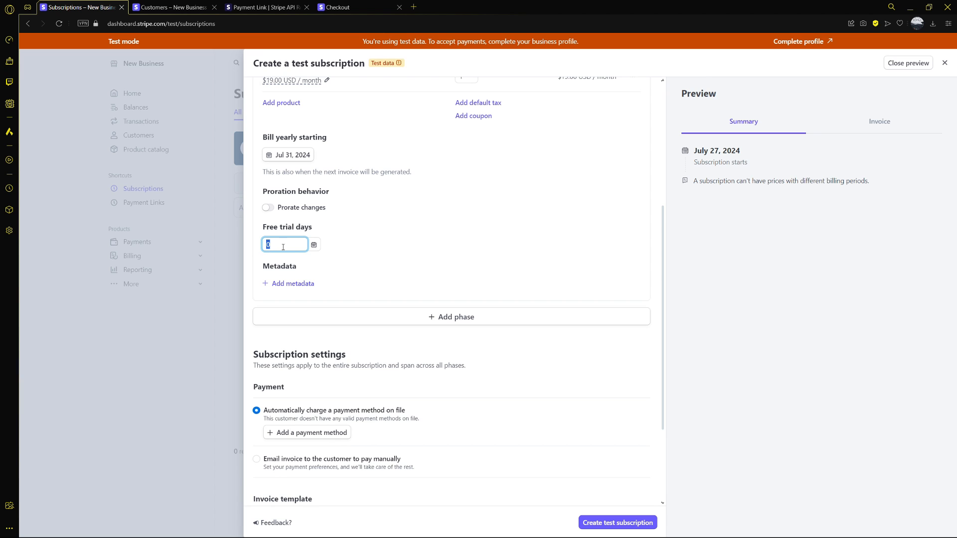
type("2")
left_click(386, 272)
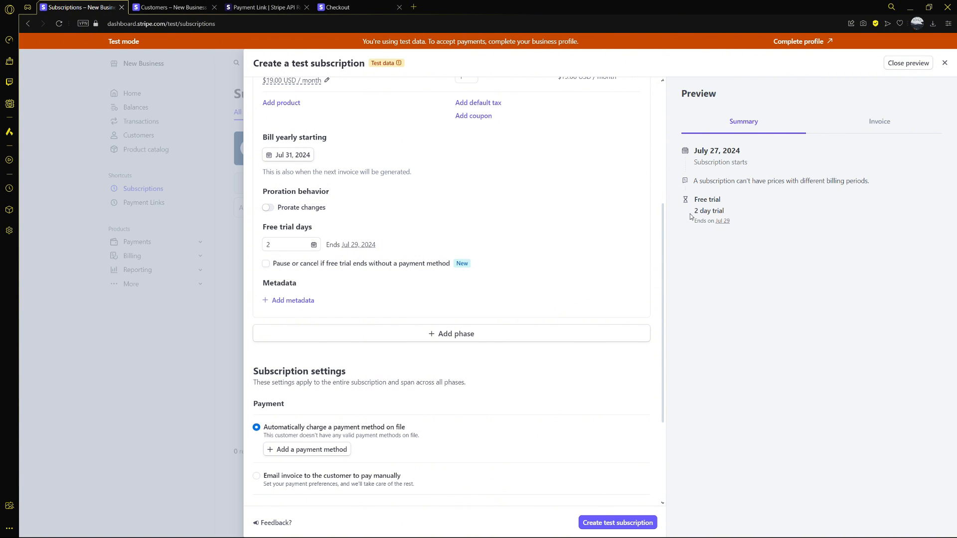
left_click_drag(691, 216, 725, 208)
left_click(269, 244)
double_click(269, 245)
type("2")
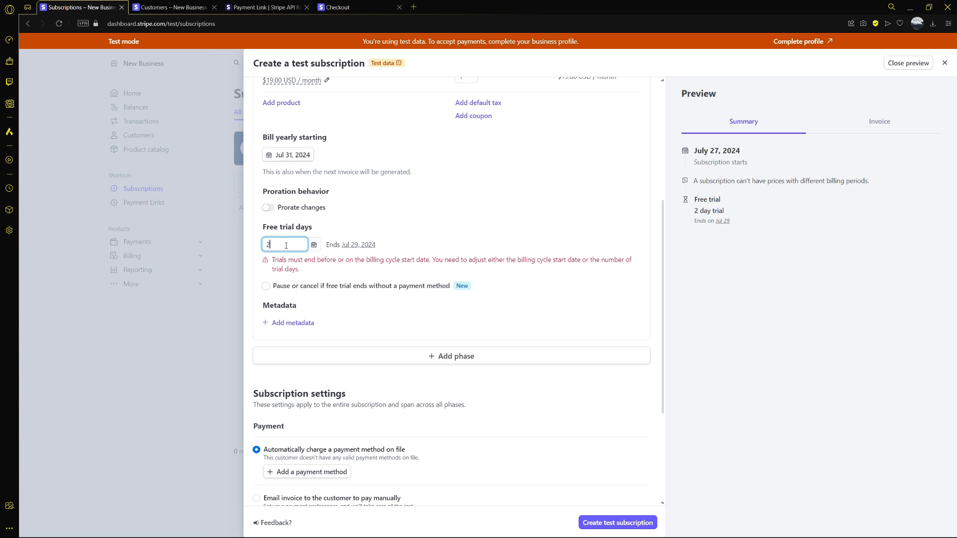
left_click(296, 268)
Step: Try adding a new card as the payment method for automatic charging by entering the card number, without saving it
scroll(320, 278, "down", 1)
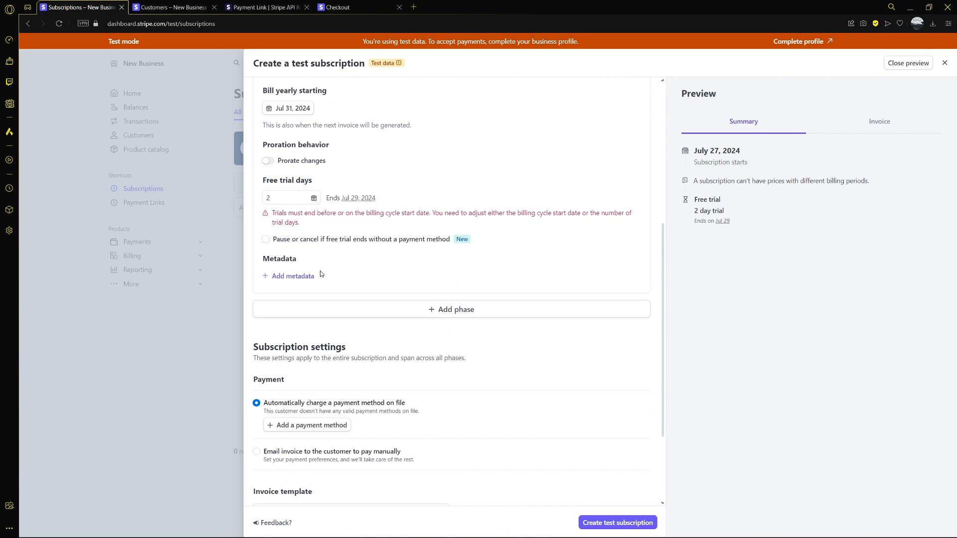
scroll(314, 253, "down", 2)
scroll(313, 251, "down", 1)
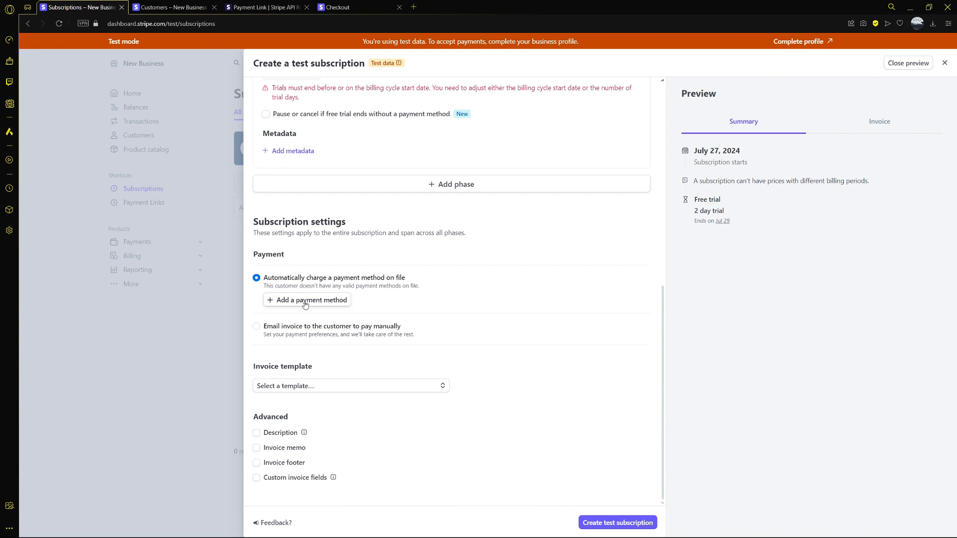
left_click_drag(306, 279, 374, 279)
left_click(427, 280)
left_click(326, 306)
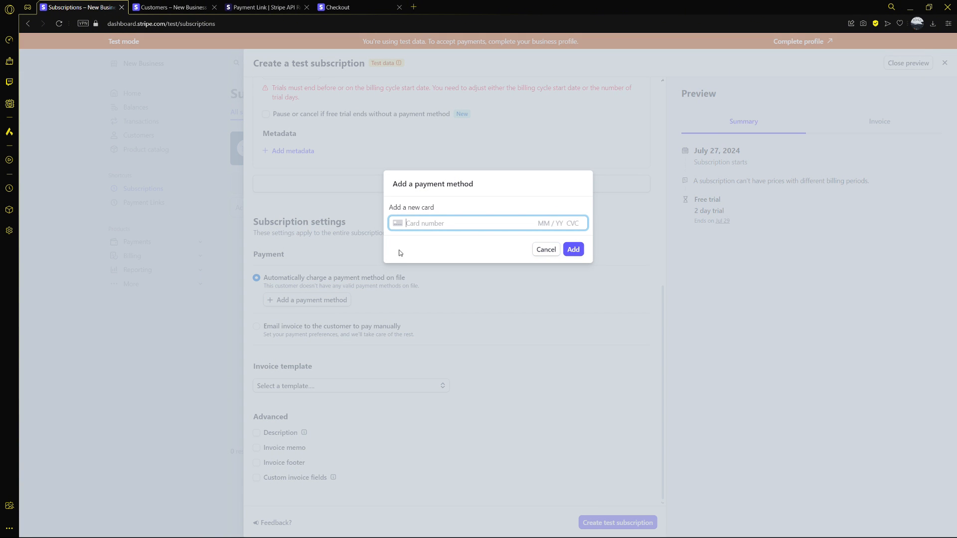
left_click_drag(444, 208, 388, 207)
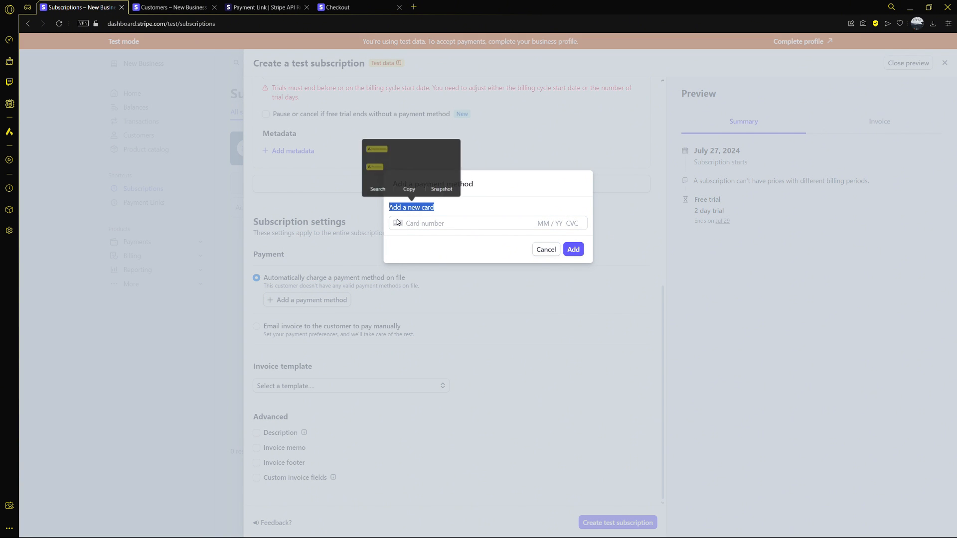
left_click(492, 206)
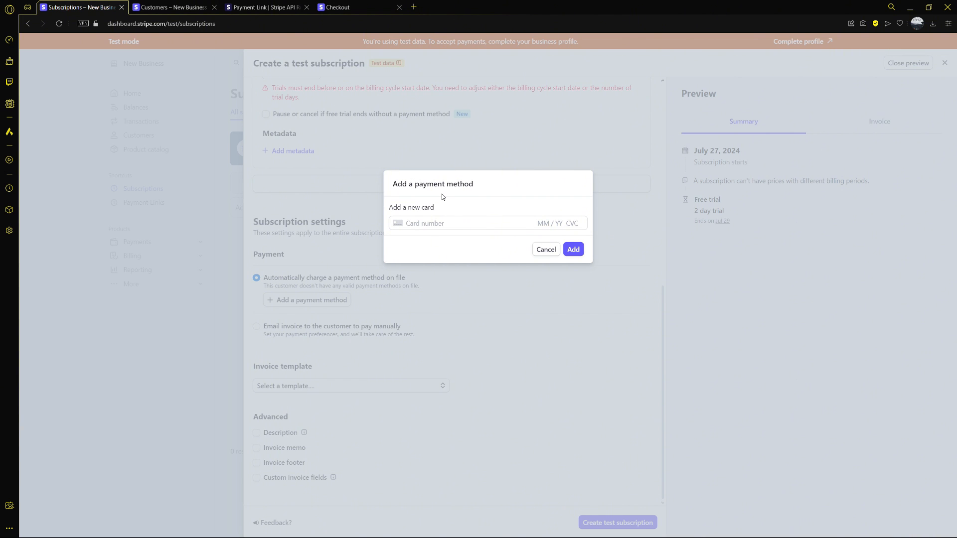
left_click(438, 224)
type("42")
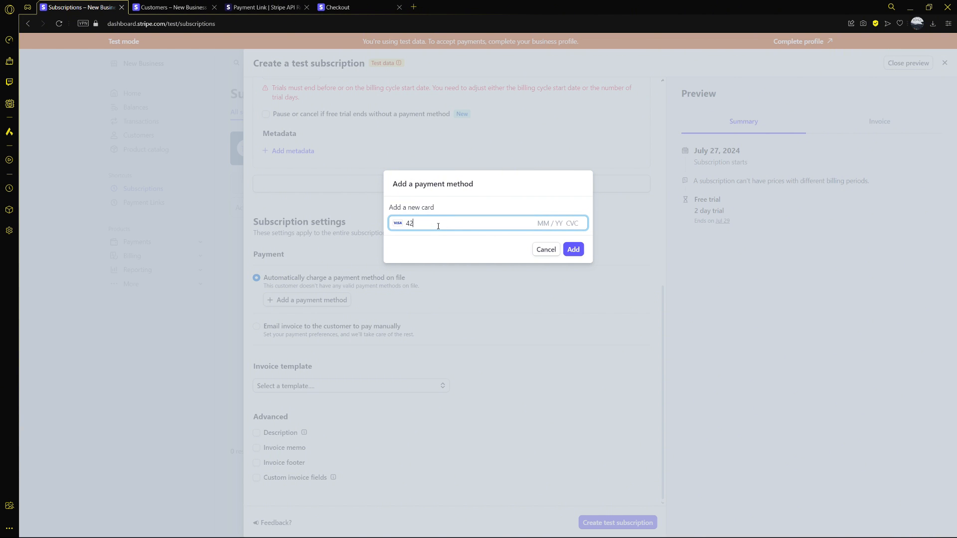
type("4242424242424242")
left_click(580, 251)
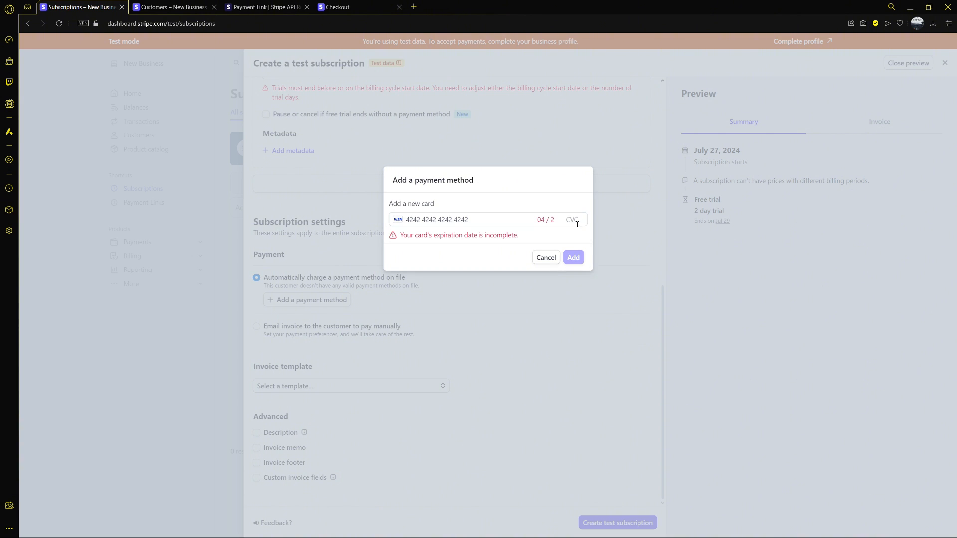
left_click(548, 256)
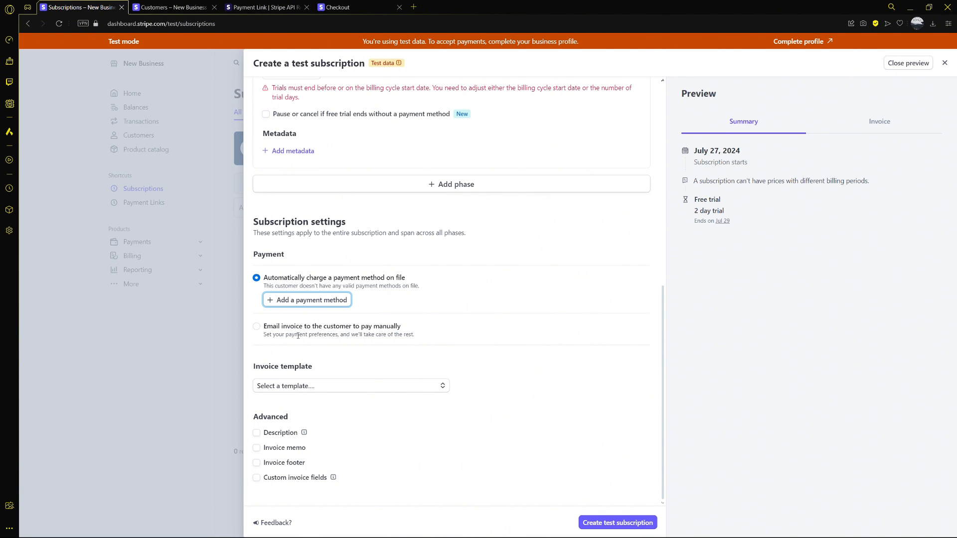
Step: Enable Custom invoice fields and Invoice memo in the subscription's Advanced settings
left_click(256, 478)
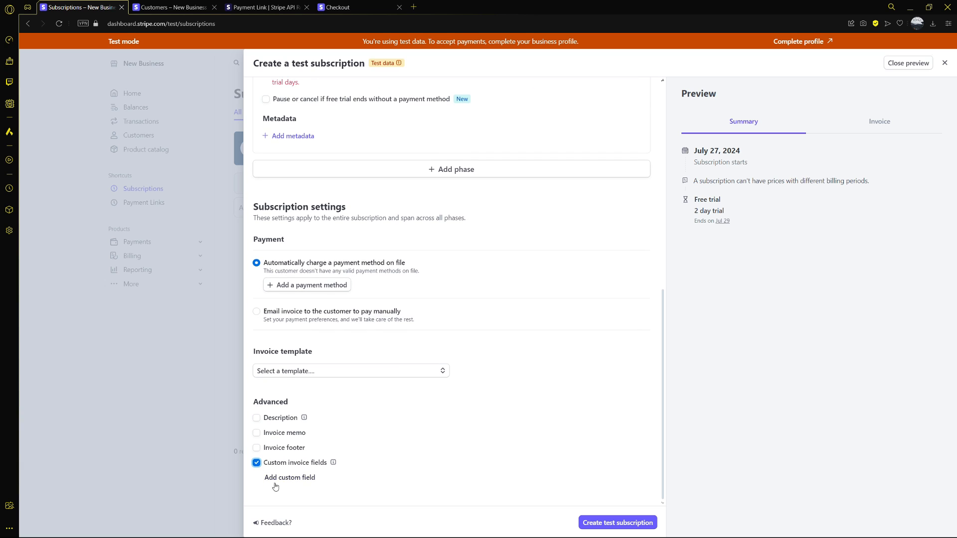
left_click(258, 433)
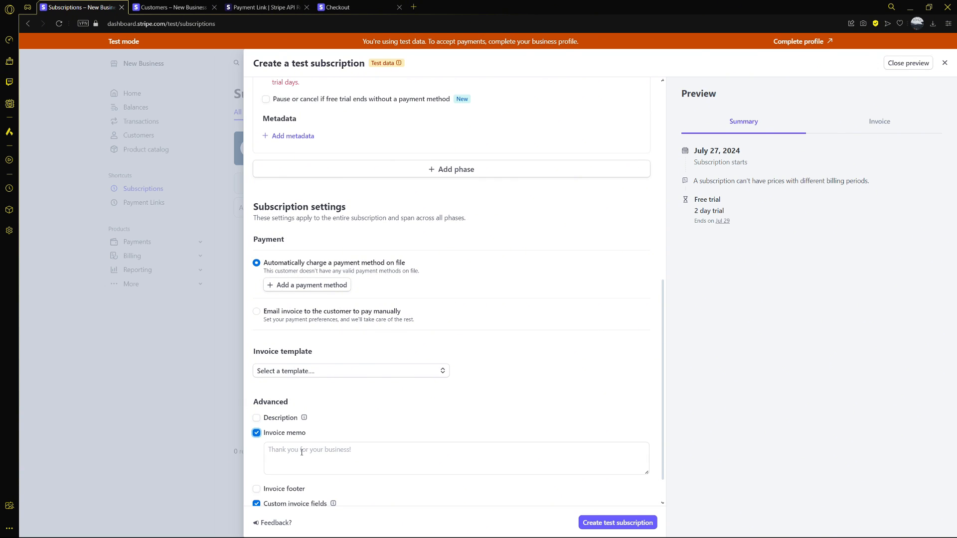
scroll(302, 453, "down", 1)
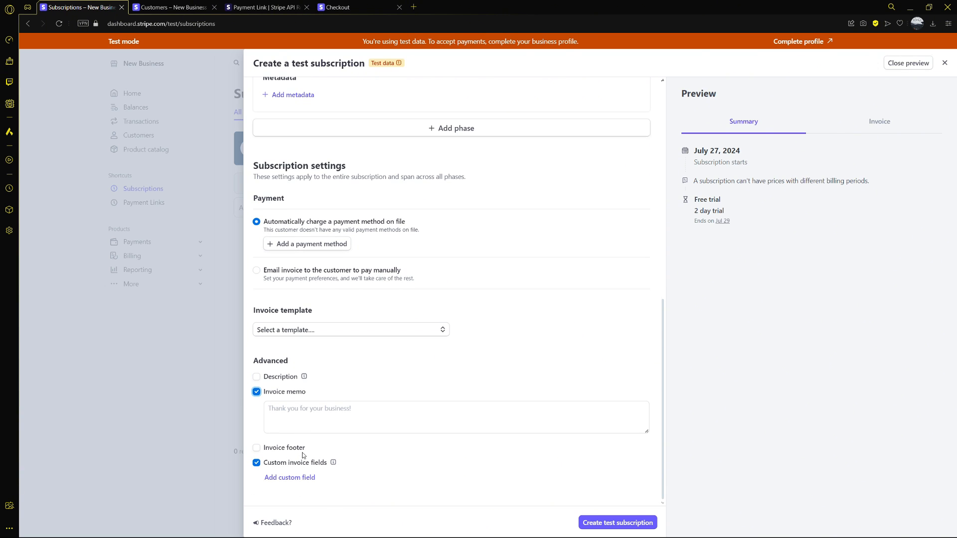
Step: Try the Invoice footer option, and clear the Invoice memo, Invoice footer and Custom invoice fields options in the Advanced settings
left_click(257, 449)
scroll(324, 448, "down", 1)
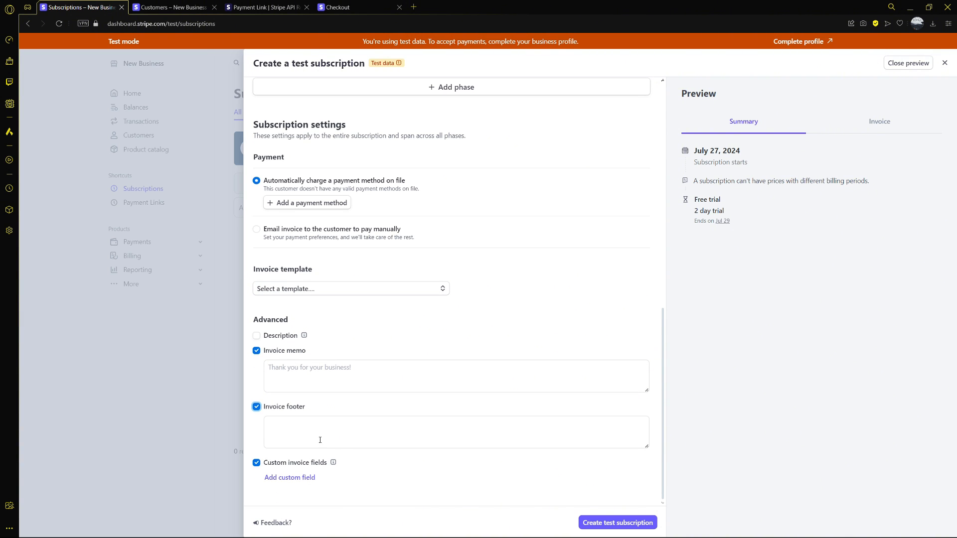
left_click(256, 351)
left_click(256, 404)
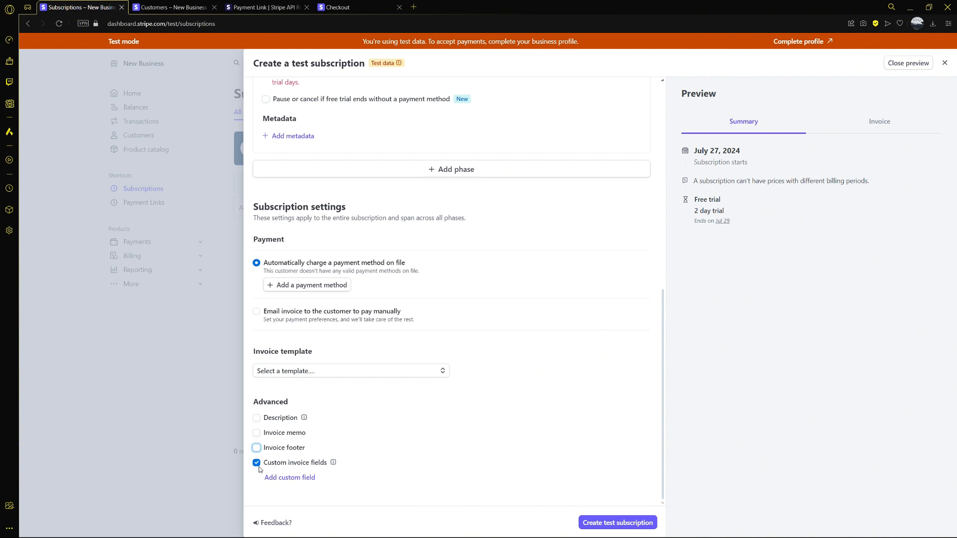
left_click(256, 463)
Step: Try to create the test subscription, recheck its details, and close the form without saving it
left_click(584, 522)
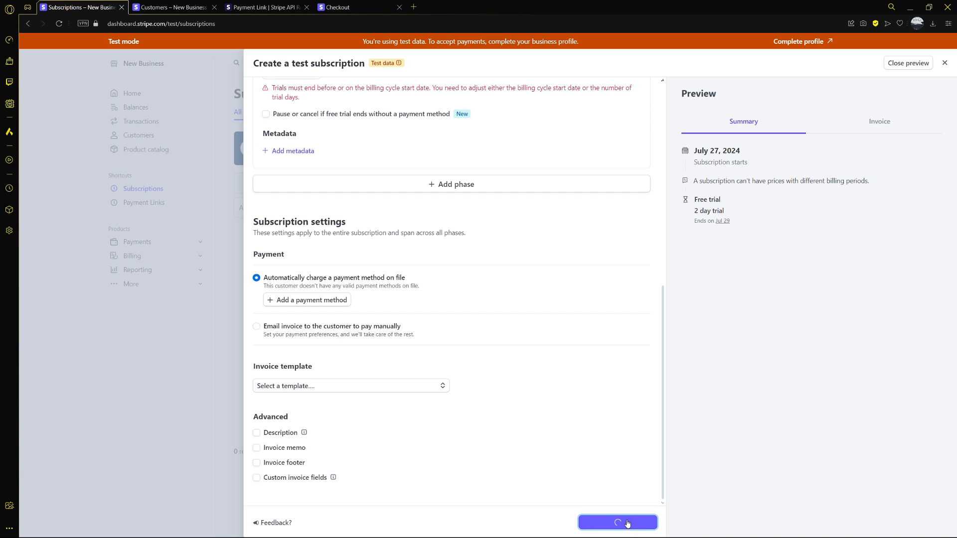
scroll(639, 413, "down", 2)
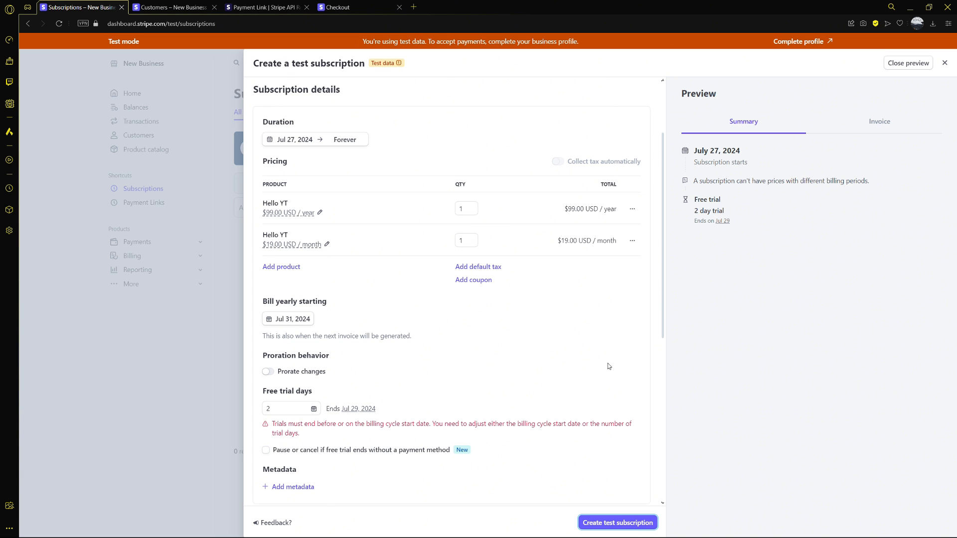
left_click(908, 62)
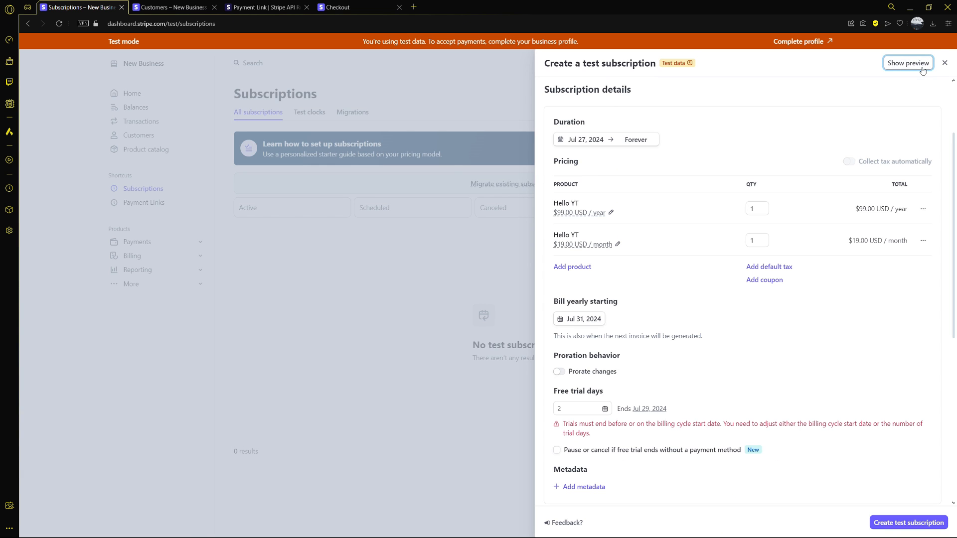
left_click(479, 107)
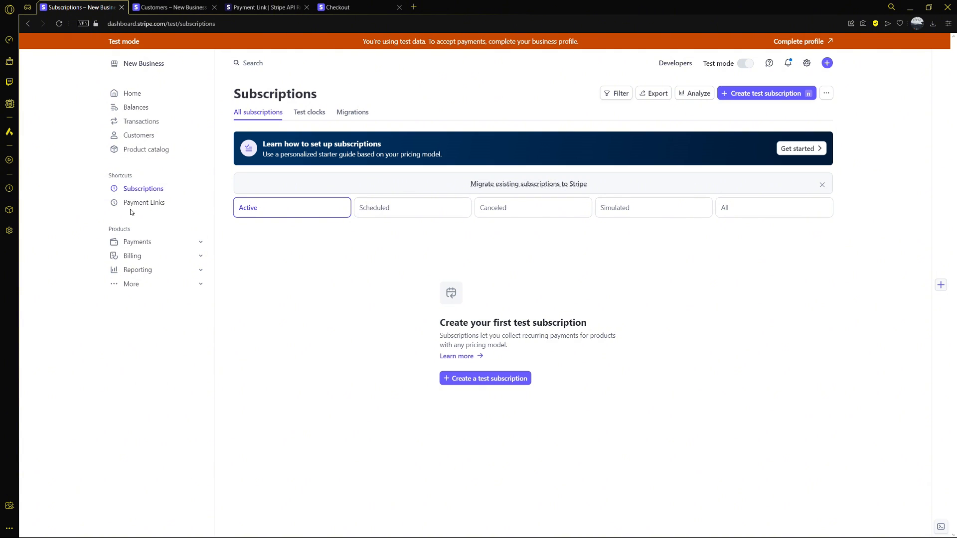
Step: View the list of test payment links and the pages offered under the Payments product
left_click(144, 203)
mouse_move(141, 243)
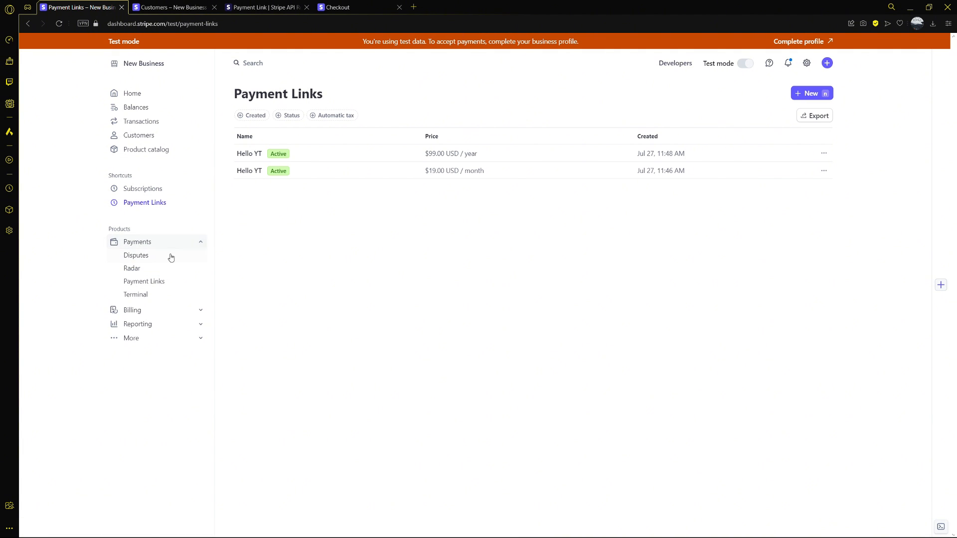
left_click(162, 282)
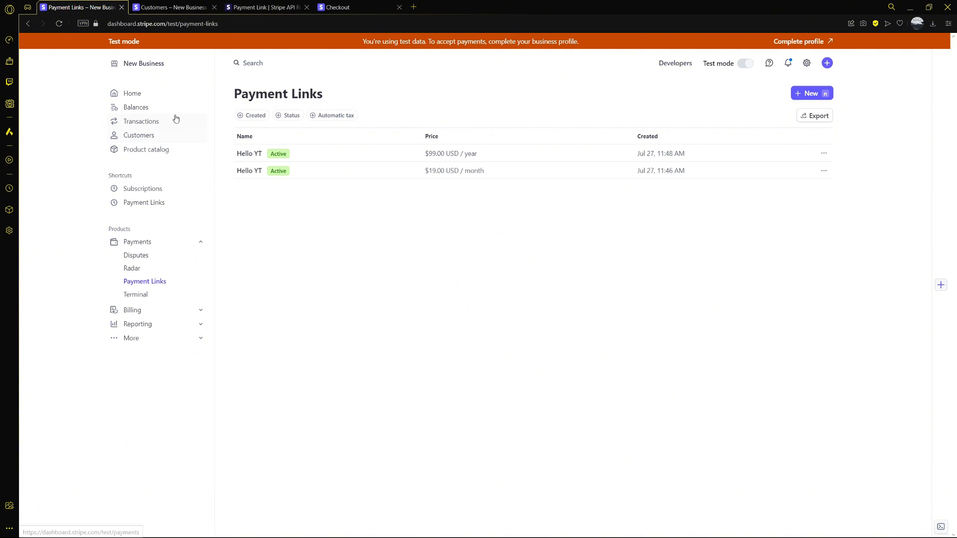
Step: From the dashboard home, review the developer webhooks page and its instructions for testing in a local environment
left_click(148, 94)
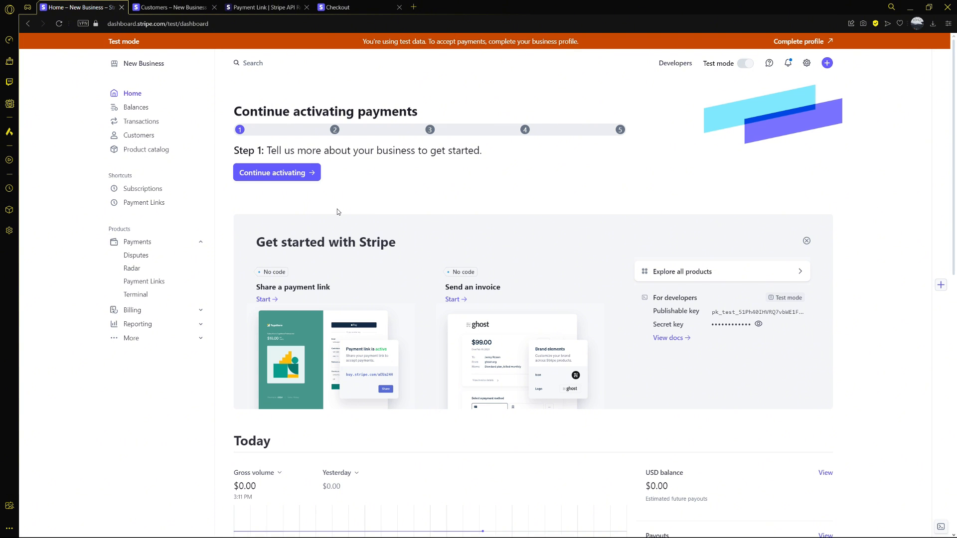
left_click(674, 63)
left_click(324, 114)
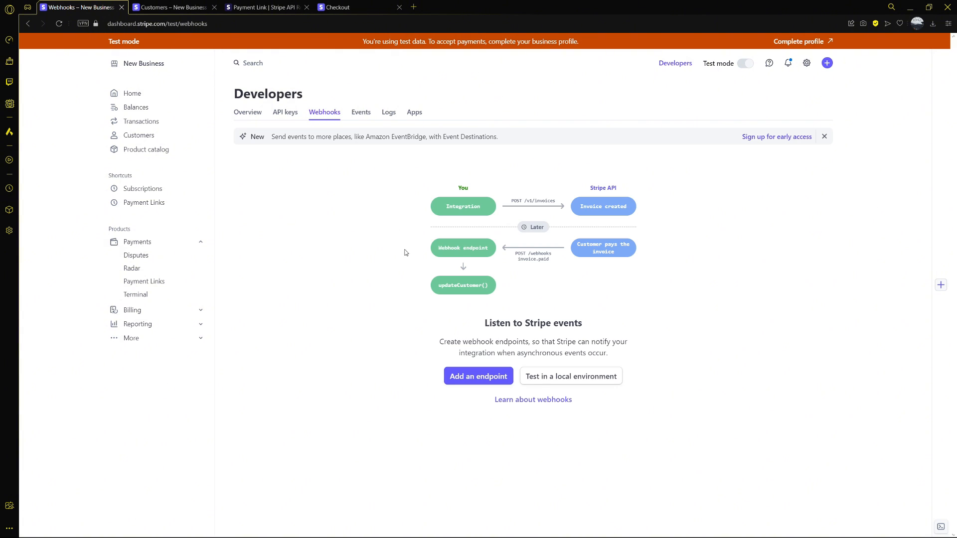
left_click(540, 377)
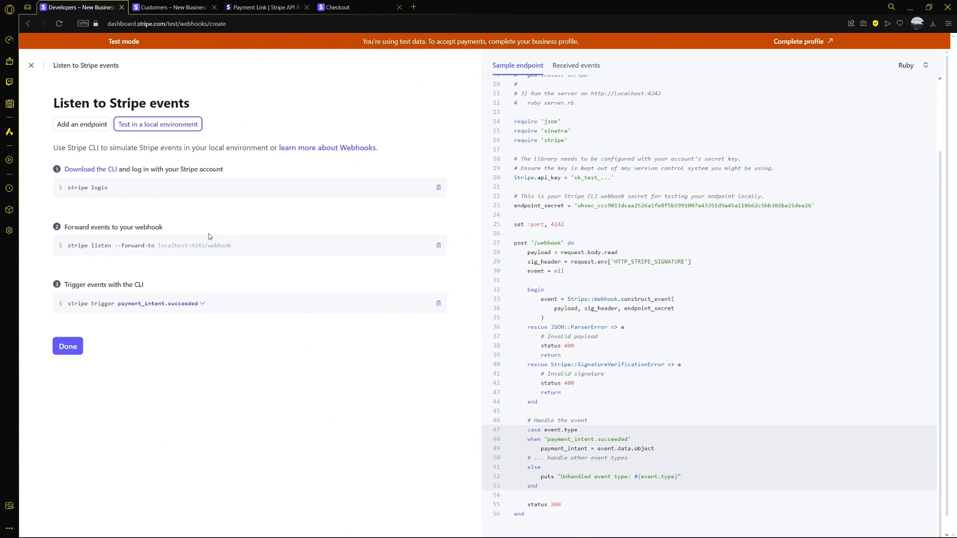
left_click(72, 348)
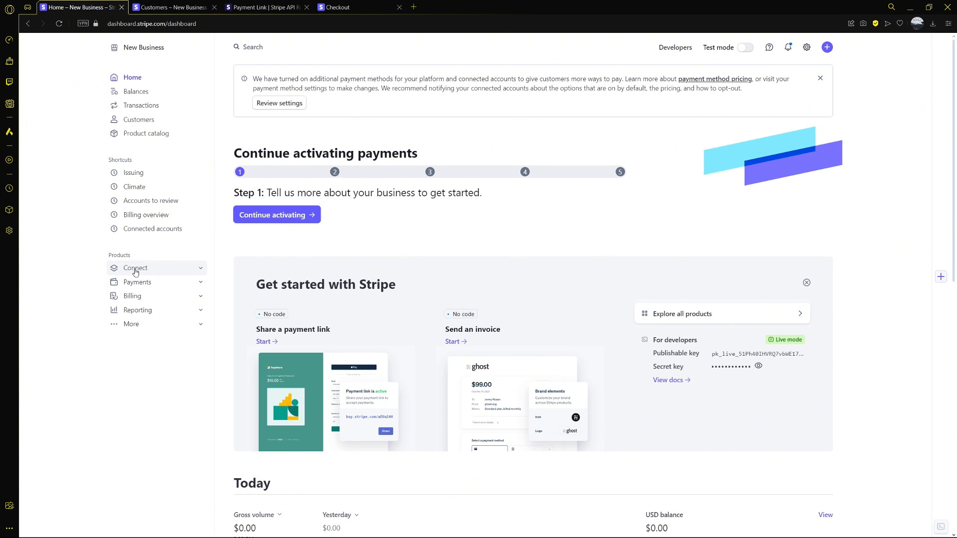
Step: Review the Connect product's connected accounts, setup steps, accounts to review and tax forms
left_click(136, 269)
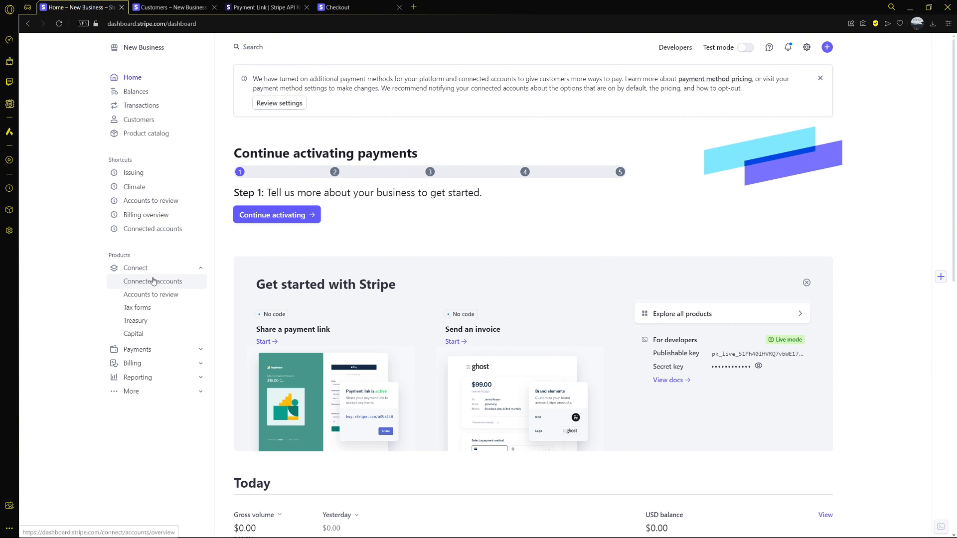
left_click(154, 281)
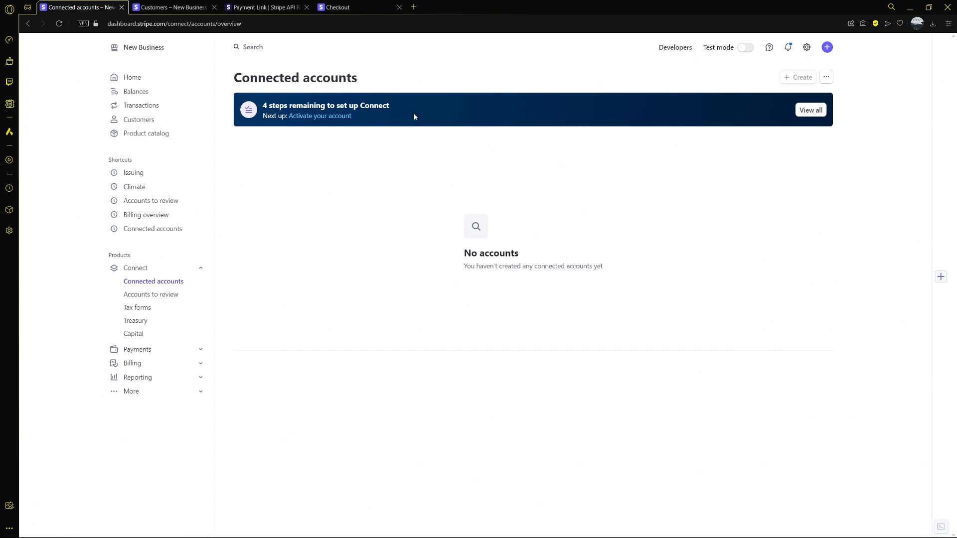
left_click(807, 112)
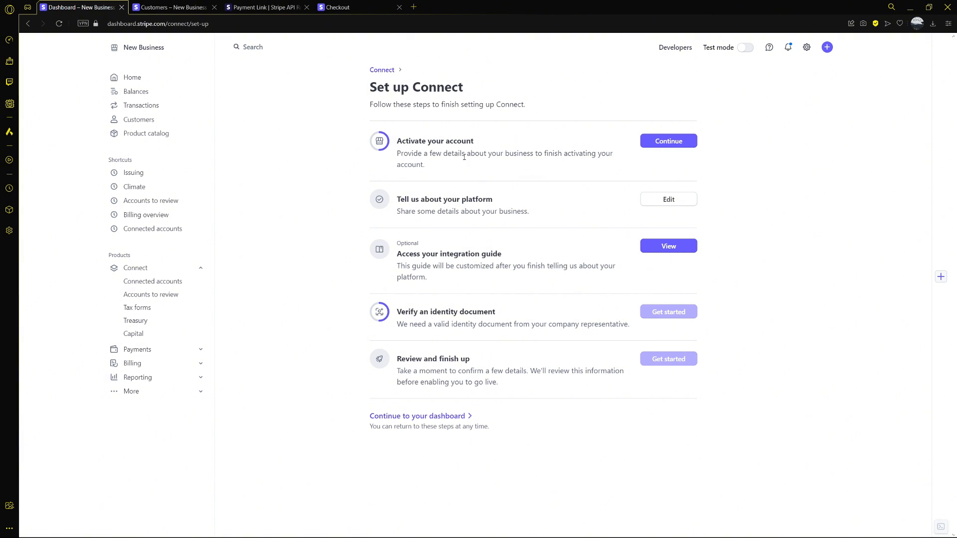
left_click(145, 298)
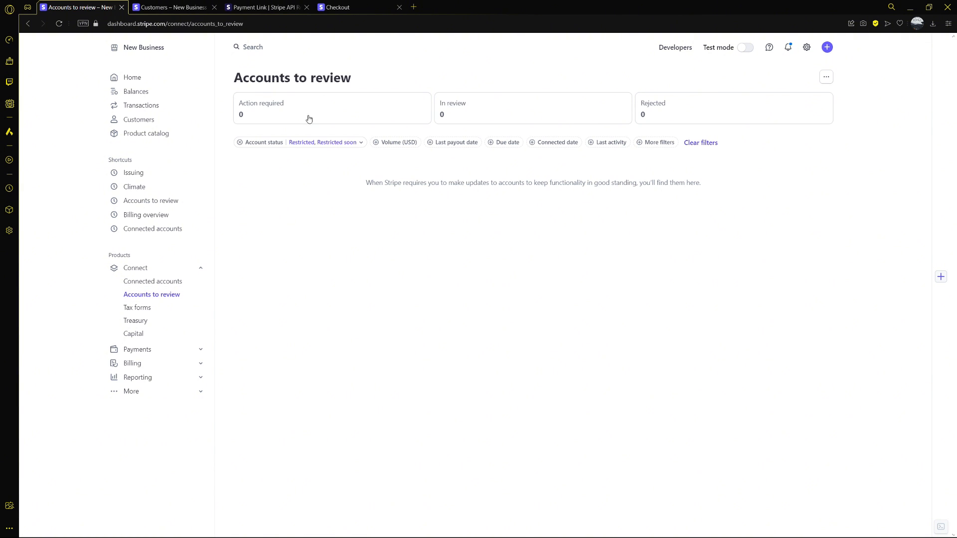
left_click(137, 309)
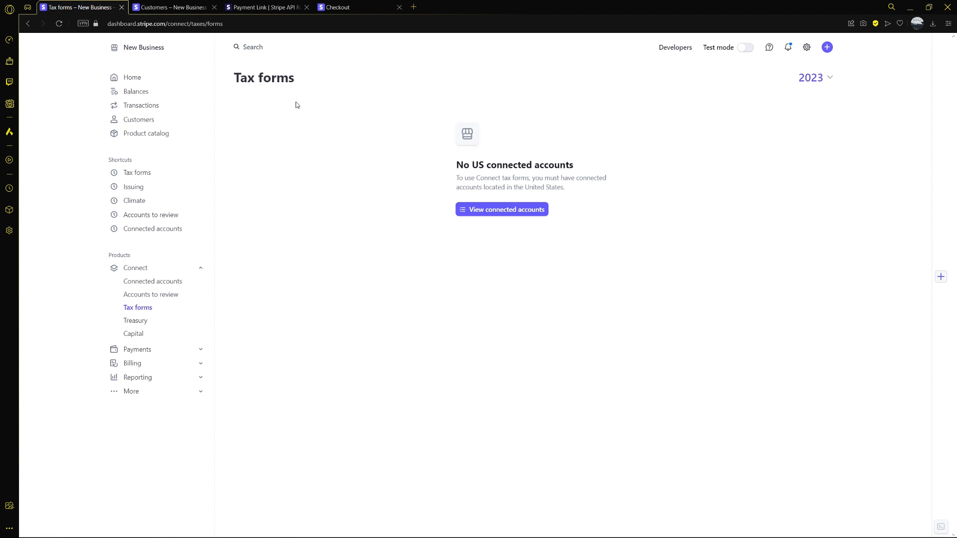
Step: View the Disputes and Radar pages of the Payments product
left_click(149, 349)
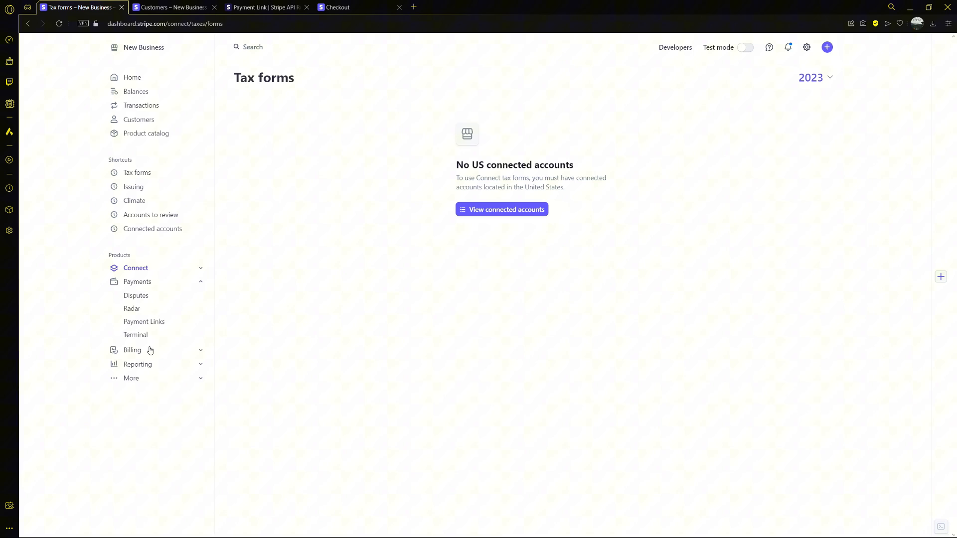
left_click(157, 296)
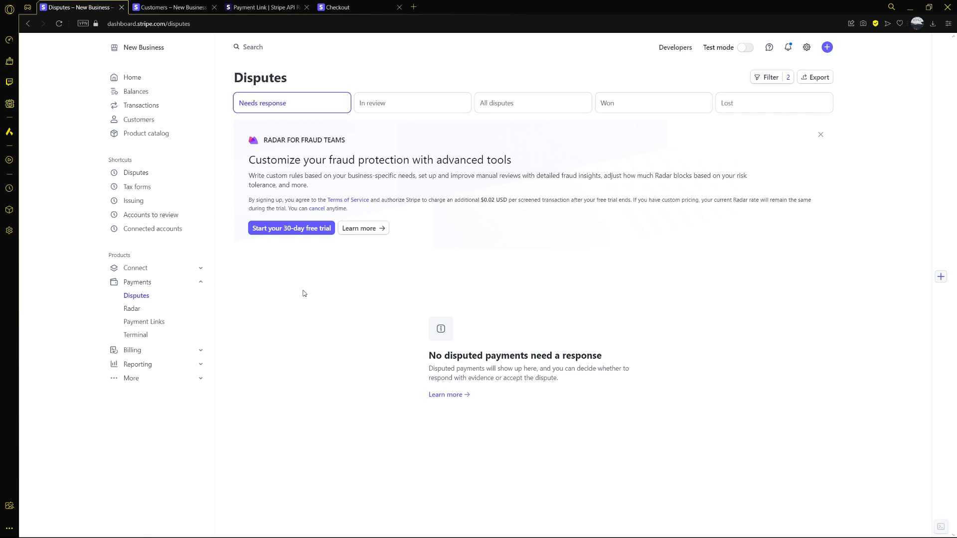
left_click(155, 313)
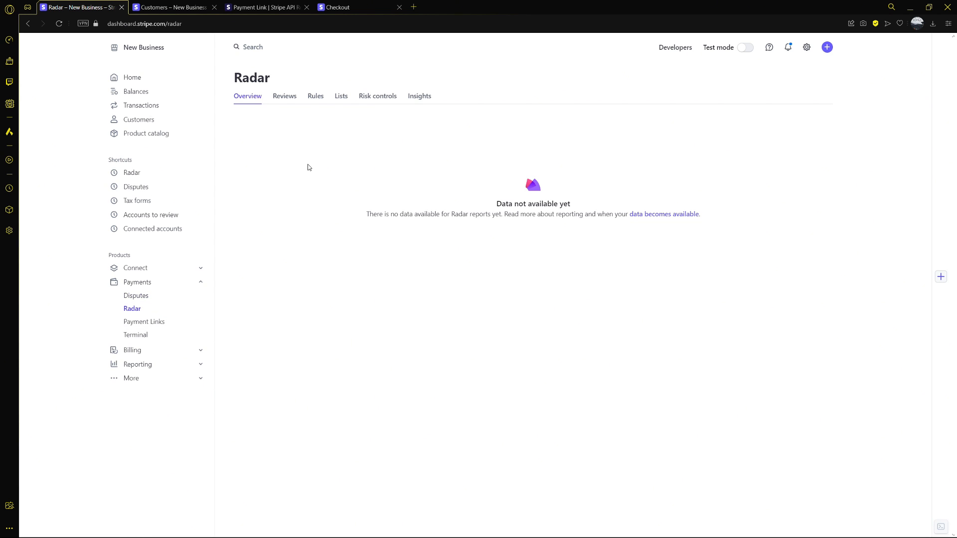
Step: Open Payment Links and start a new payment link, cancelling at the account name dialog
left_click(166, 322)
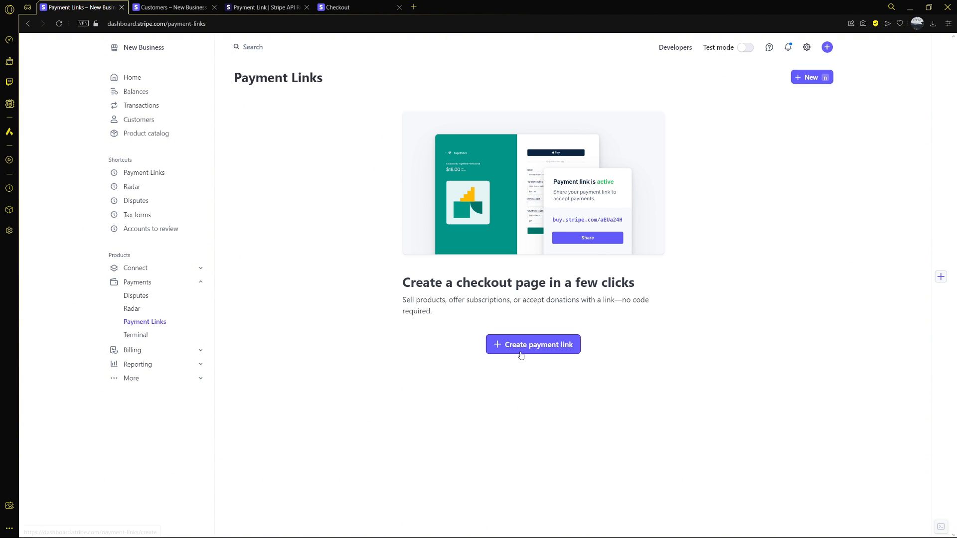
left_click(533, 344)
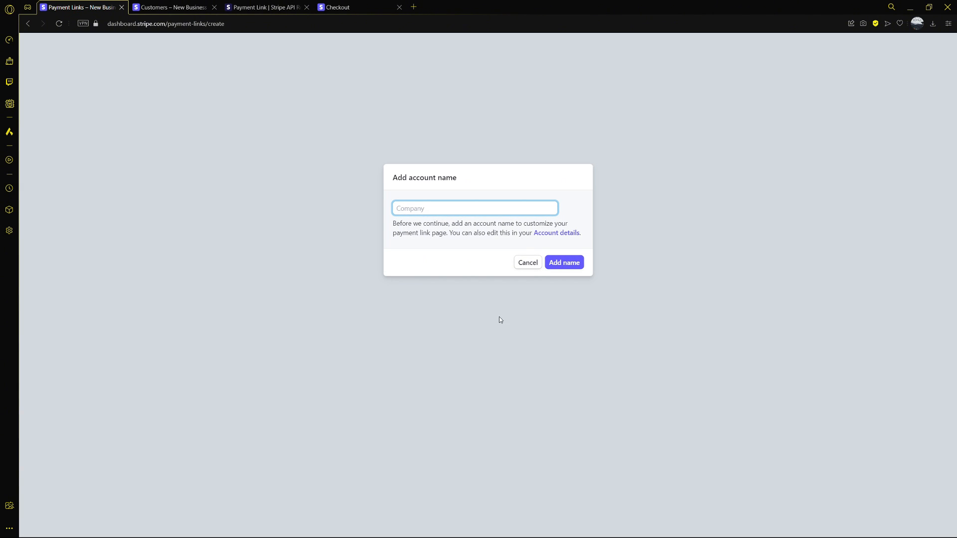
left_click(517, 265)
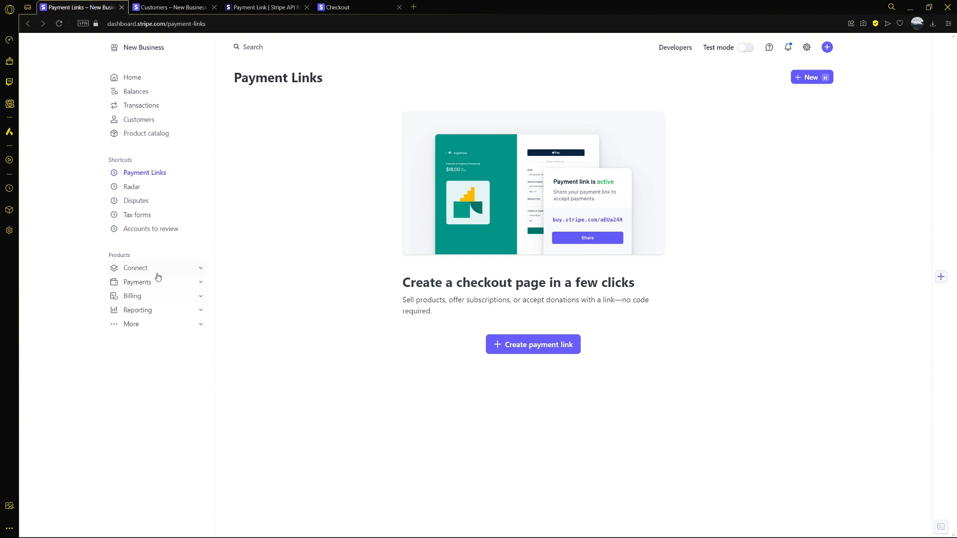
Step: View the Terminal introduction under Payments and dismiss it
left_click(156, 284)
left_click(156, 336)
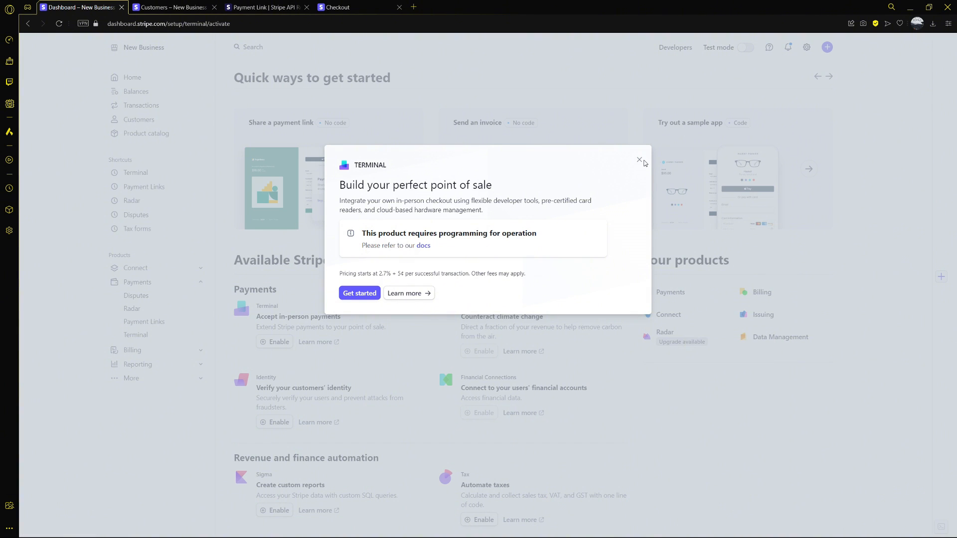
left_click(639, 159)
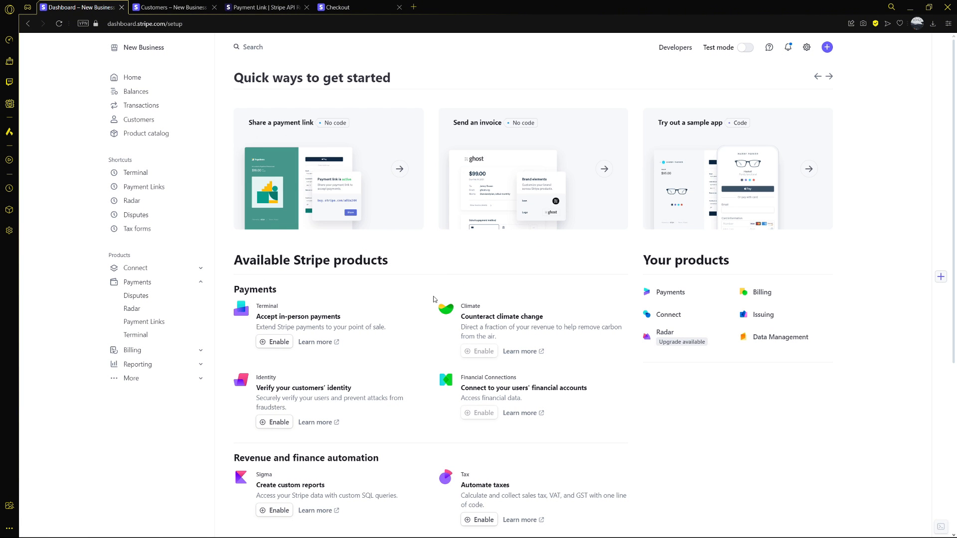
Step: Browse the available Stripe products, covering payments, revenue and finance automation, and banking-as-a-service
left_click_drag(238, 266, 391, 263)
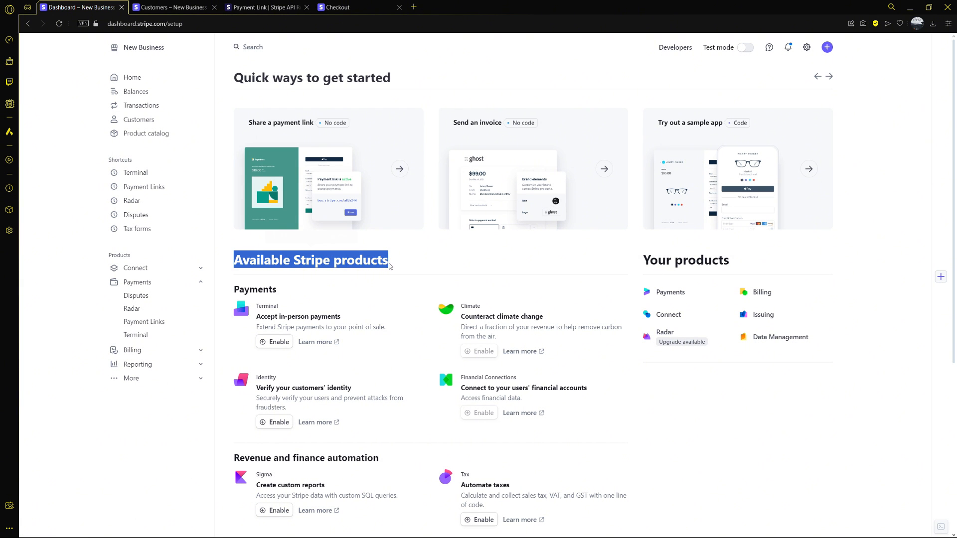
left_click(423, 265)
scroll(412, 262, "down", 2)
left_click_drag(285, 199, 226, 199)
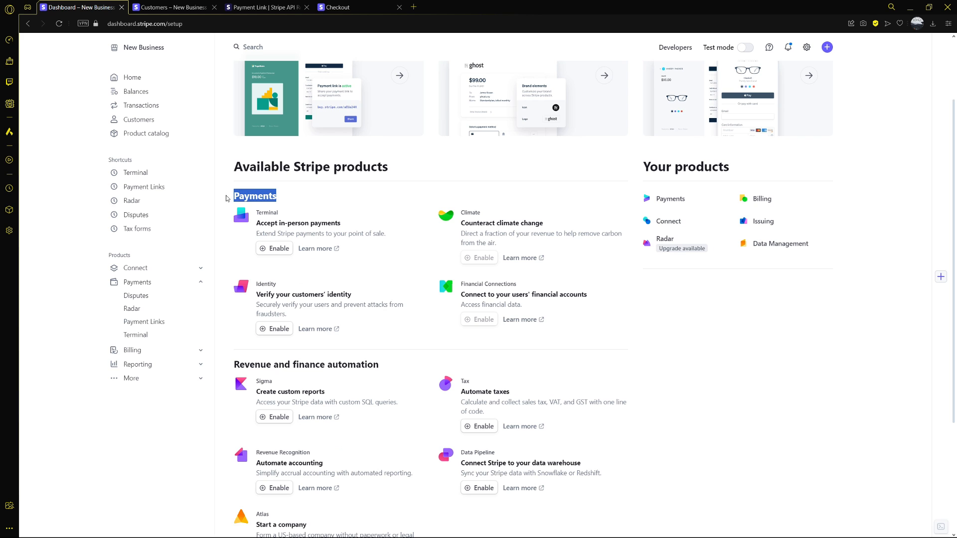
left_click(312, 197)
scroll(312, 197, "down", 2)
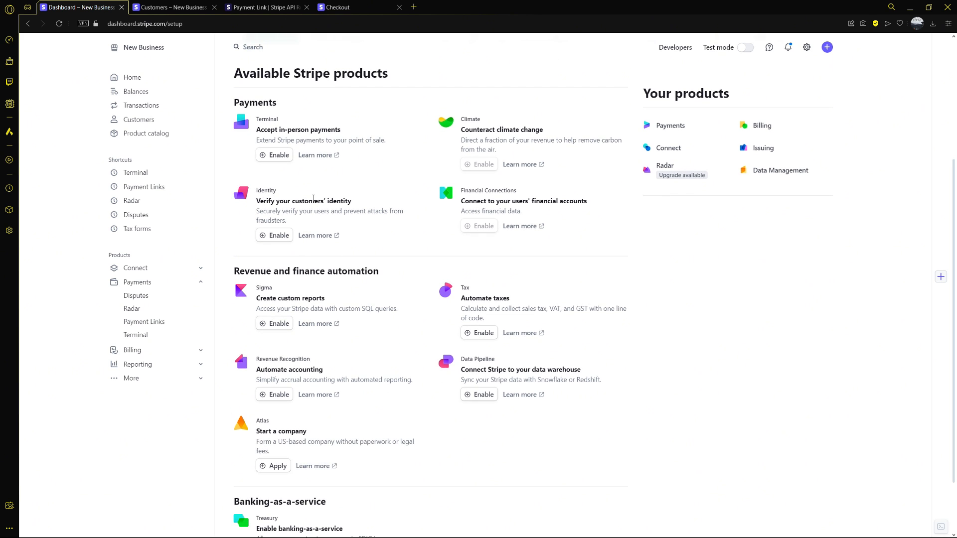
scroll(309, 200, "down", 1)
Step: Review the Billing overview's options for invoices, subscriptions, checkout links and billing plans, briefly visiting the Subscriptions page
left_click(200, 353)
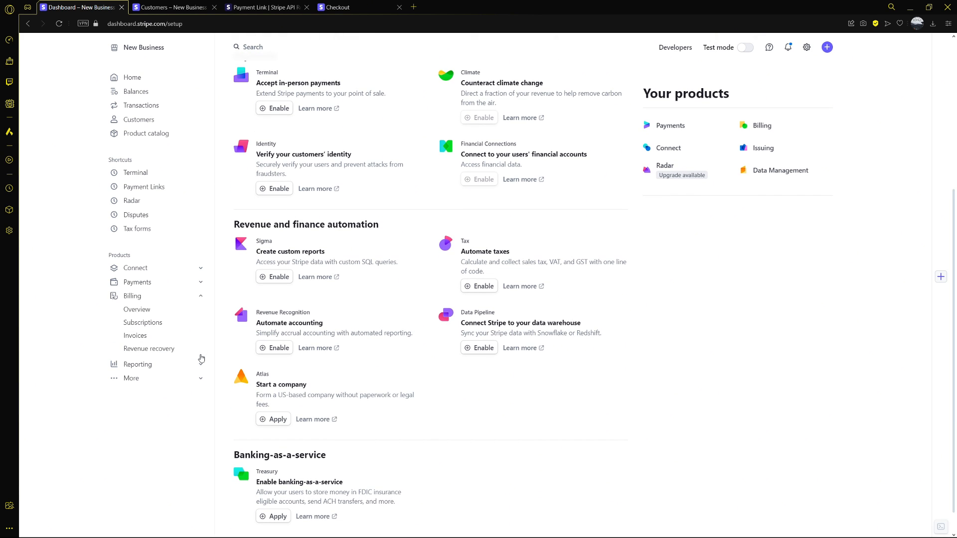
left_click(170, 315)
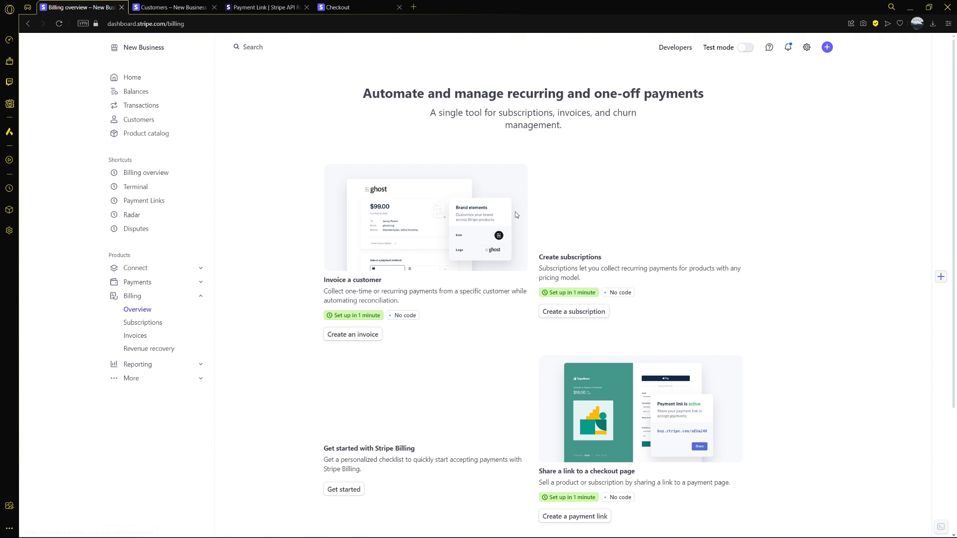
left_click_drag(322, 284, 381, 280)
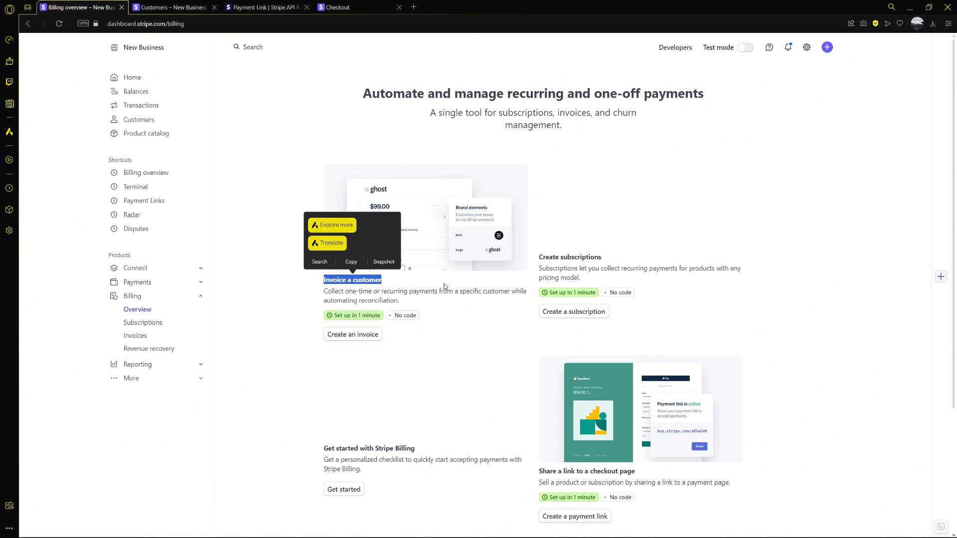
left_click(578, 259)
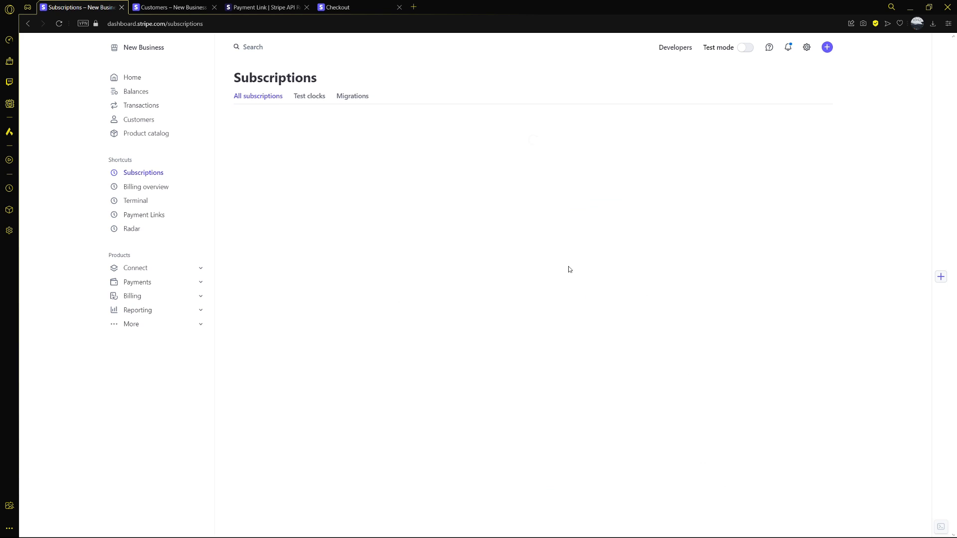
key("alt+Left")
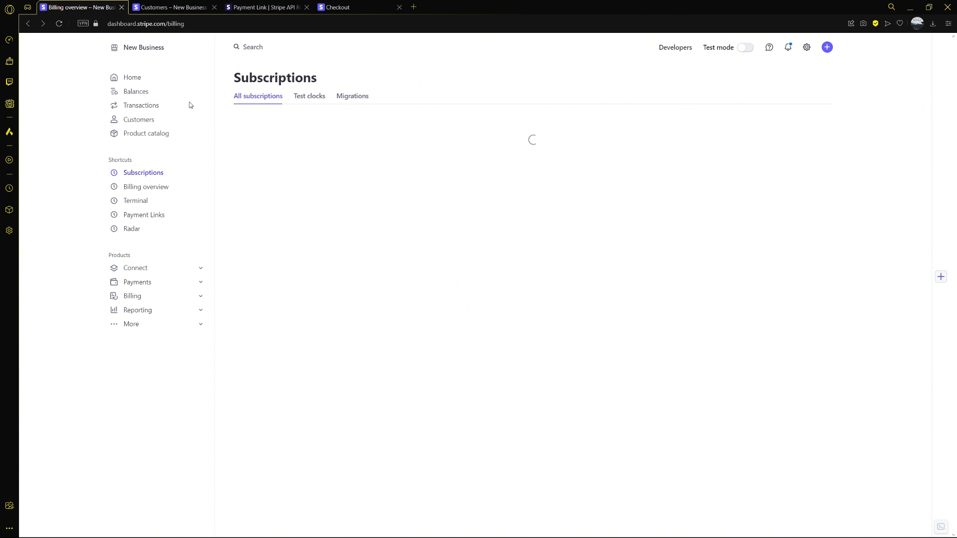
scroll(403, 276, "down", 5)
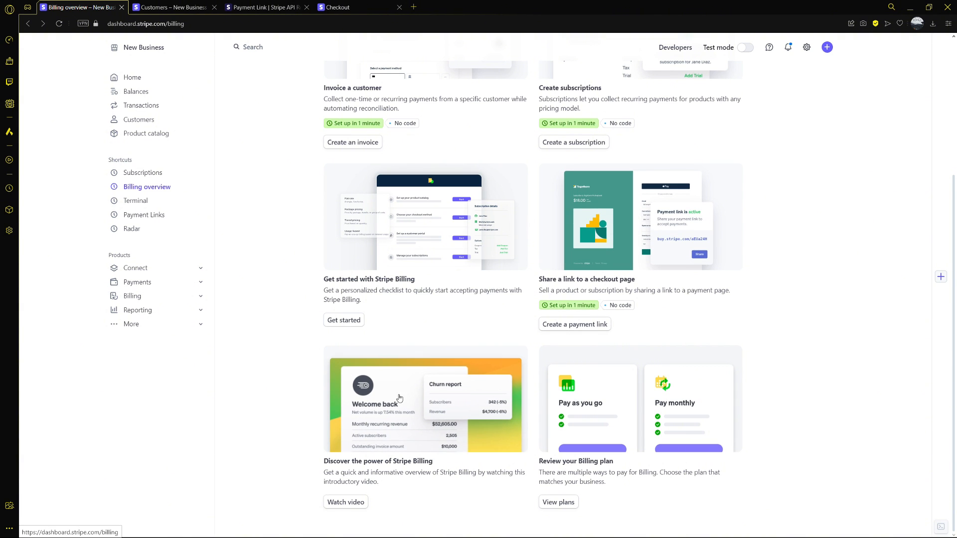
Step: Review the Reports and Billing analytics pages under Reporting, and view Sigma's AI assistant introduction, dismissing its free trial offer
left_click(199, 310)
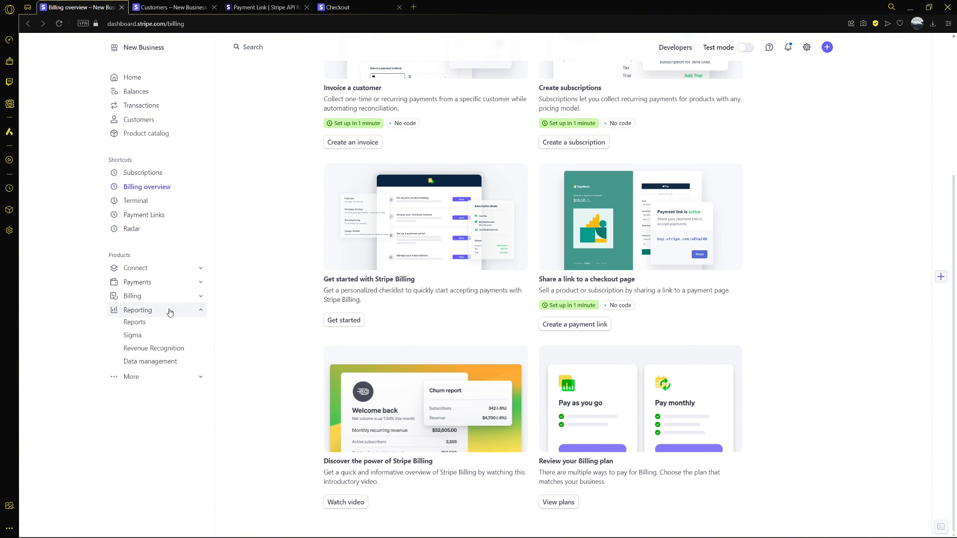
left_click(145, 325)
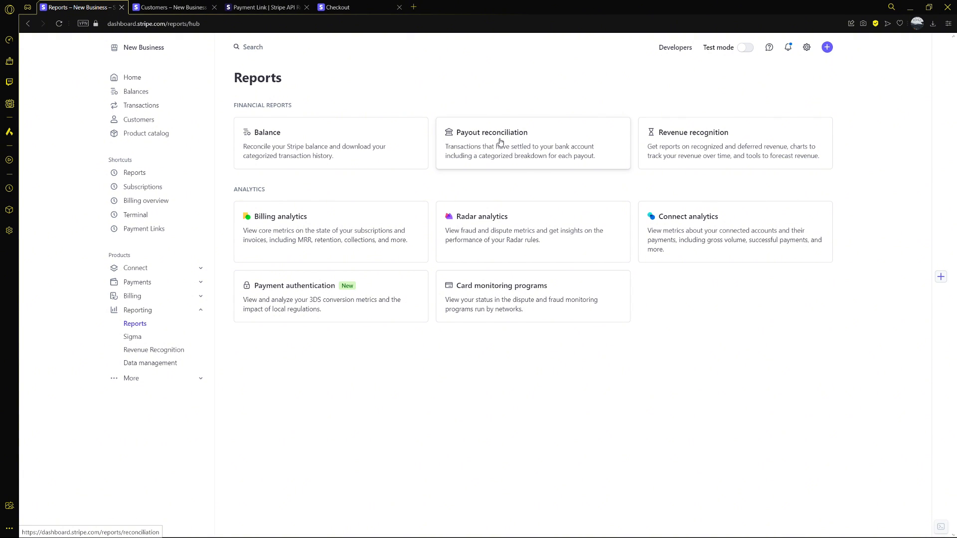
left_click(359, 215)
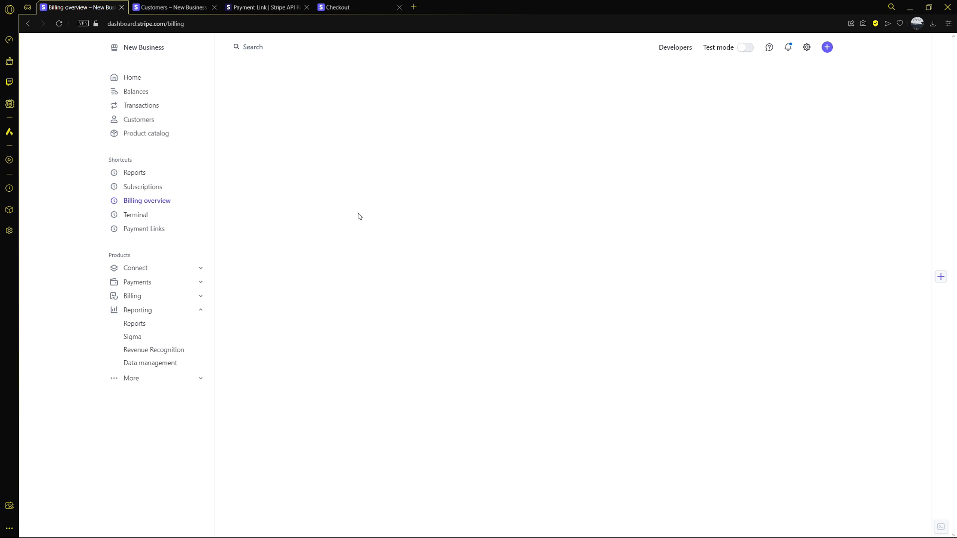
scroll(368, 433, "down", 5)
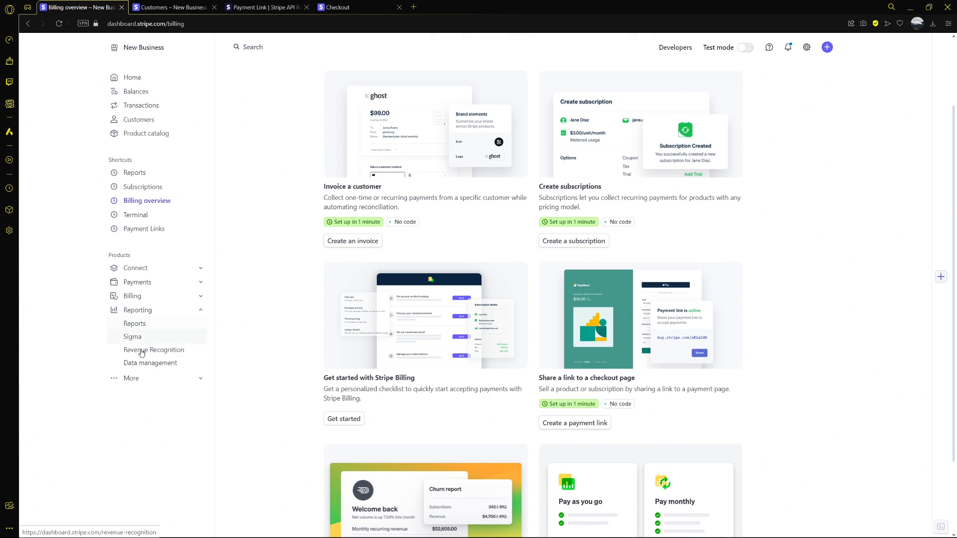
left_click(154, 339)
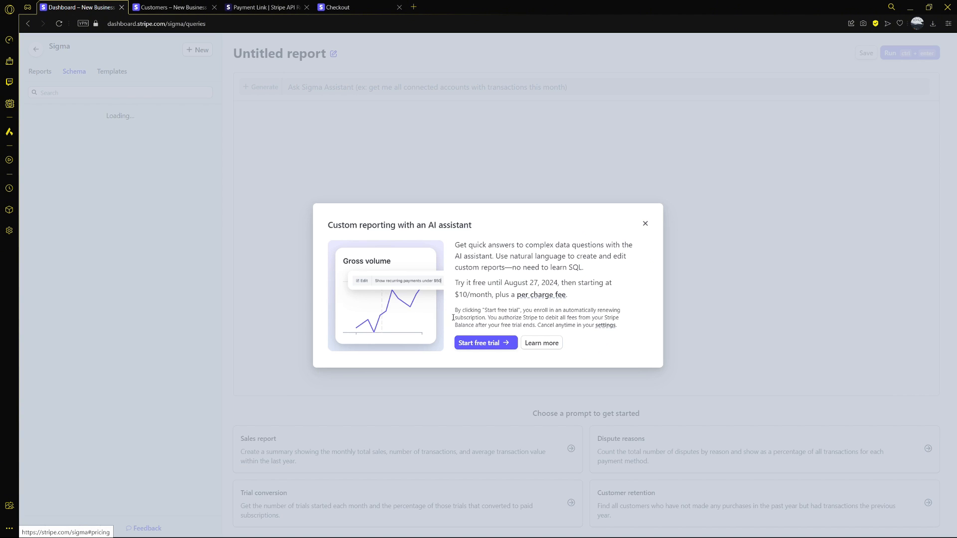
left_click(644, 223)
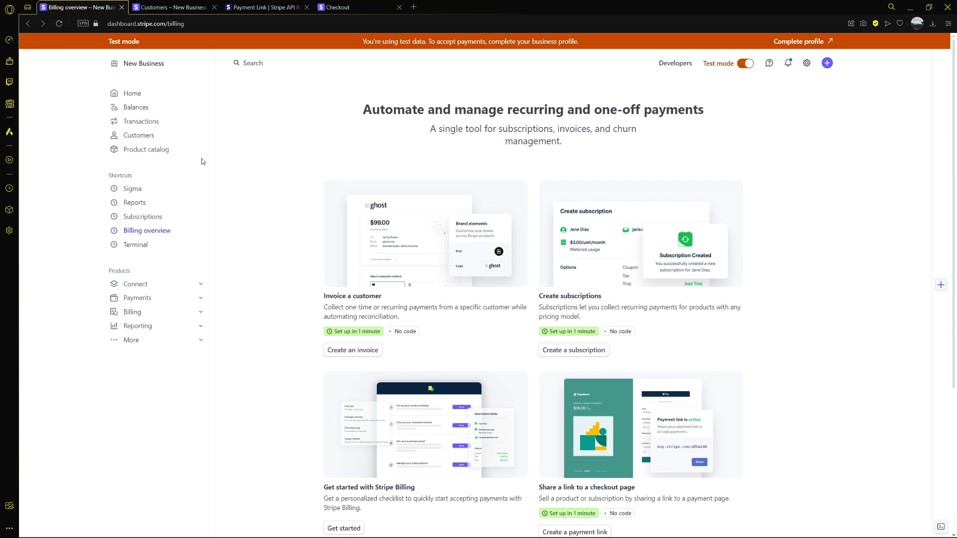
Step: Open Tax among the additional Stripe products and read its description of automated tax monitoring and collection
left_click(158, 332)
left_click(149, 397)
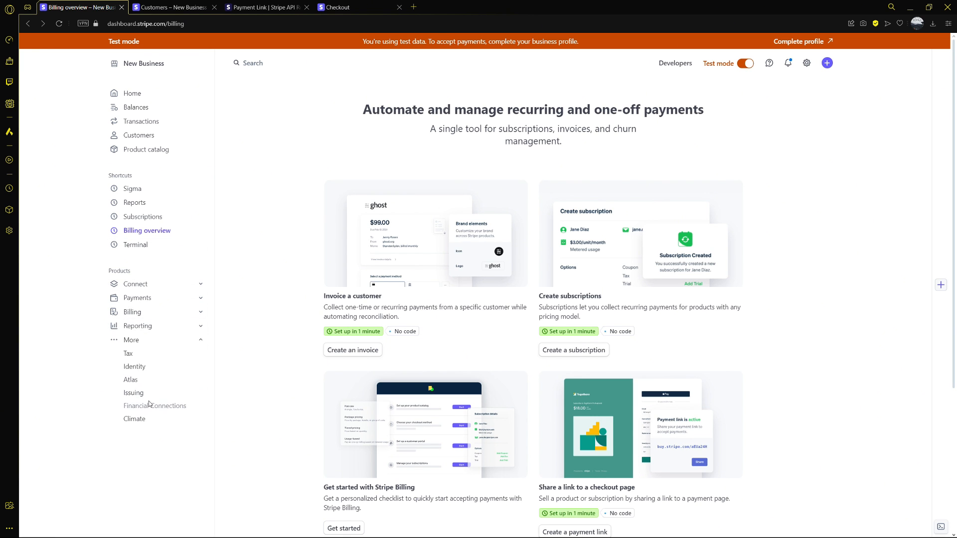
left_click(141, 355)
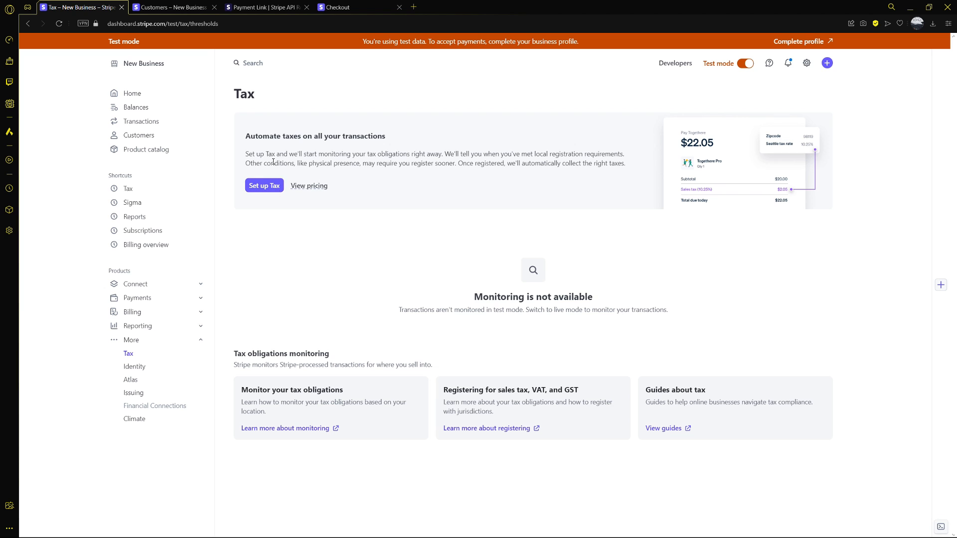
left_click_drag(245, 153, 635, 165)
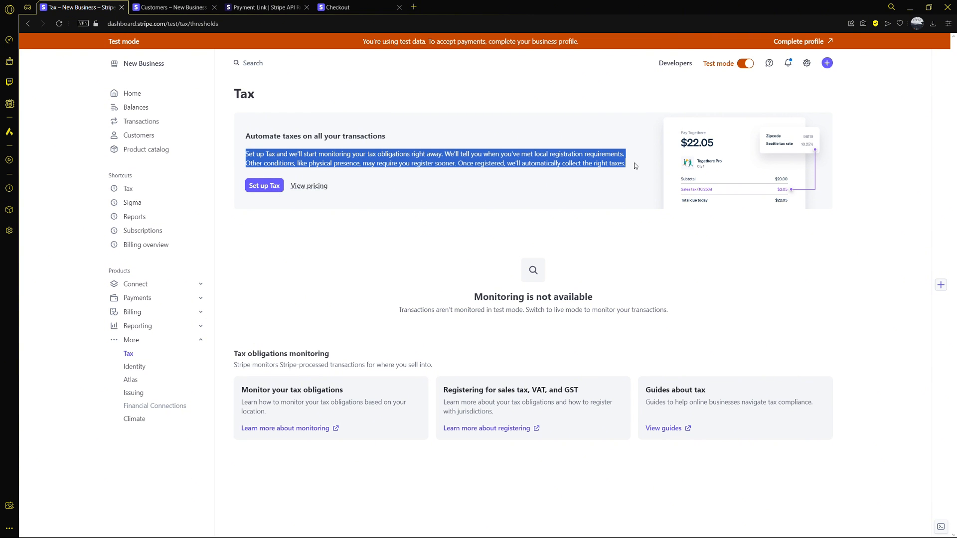
left_click(306, 178)
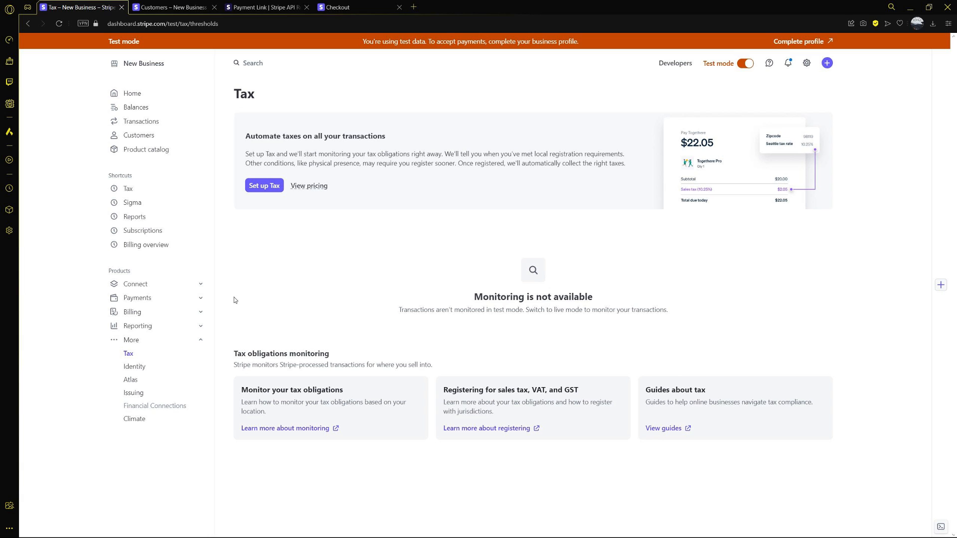
Step: Open the Stripe Identity application and select Trust & Safety, Fraud Prevention and Regulatory Compliance as its verification uses
left_click(128, 367)
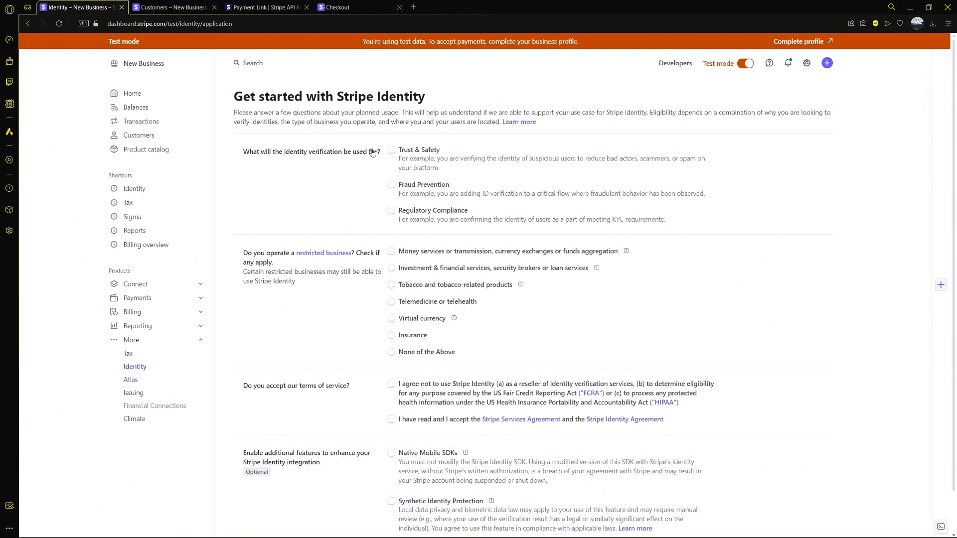
left_click(391, 150)
left_click(391, 185)
left_click(391, 211)
scroll(412, 305, "down", 1)
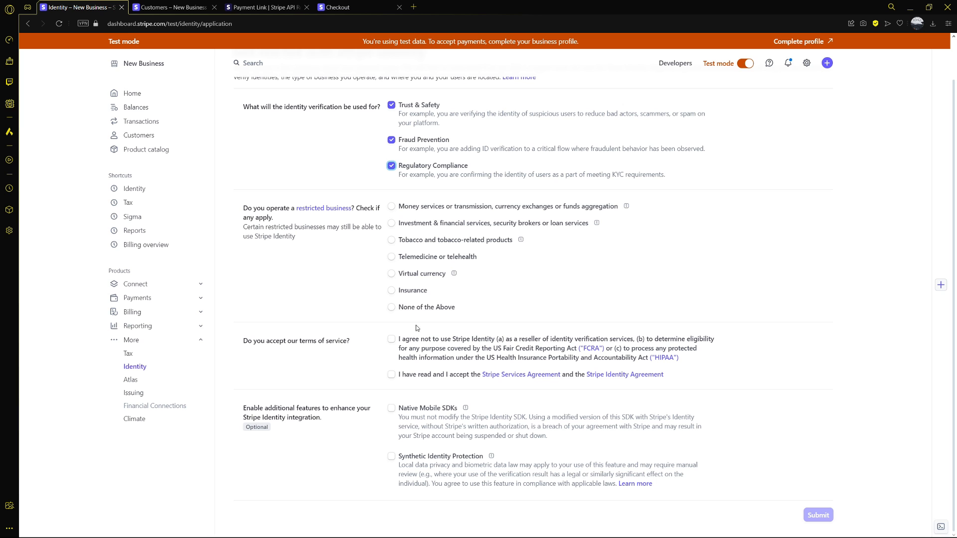
mouse_move(816, 516)
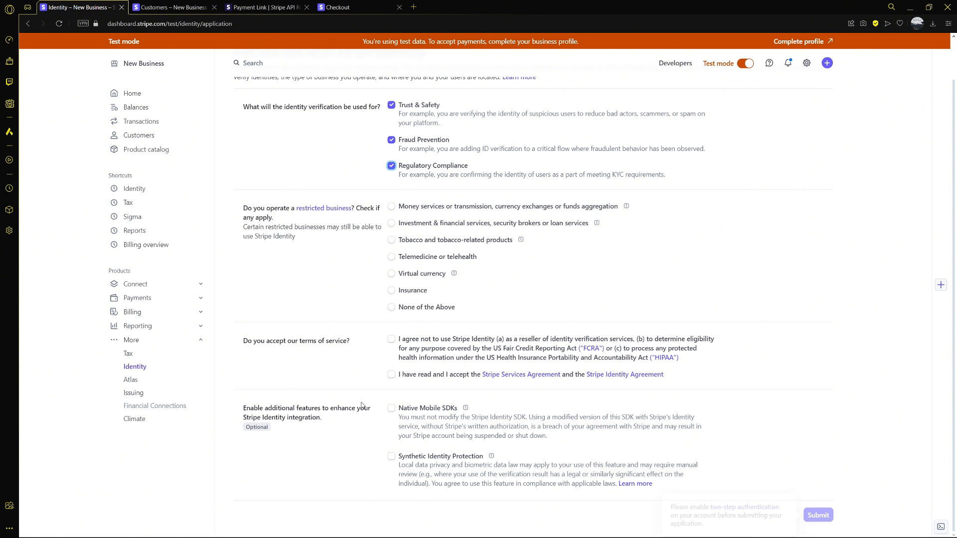
Step: Start incorporating a company with Stripe Atlas, dismissing the browser warning and continuing past the welcome page to Structure
left_click(144, 380)
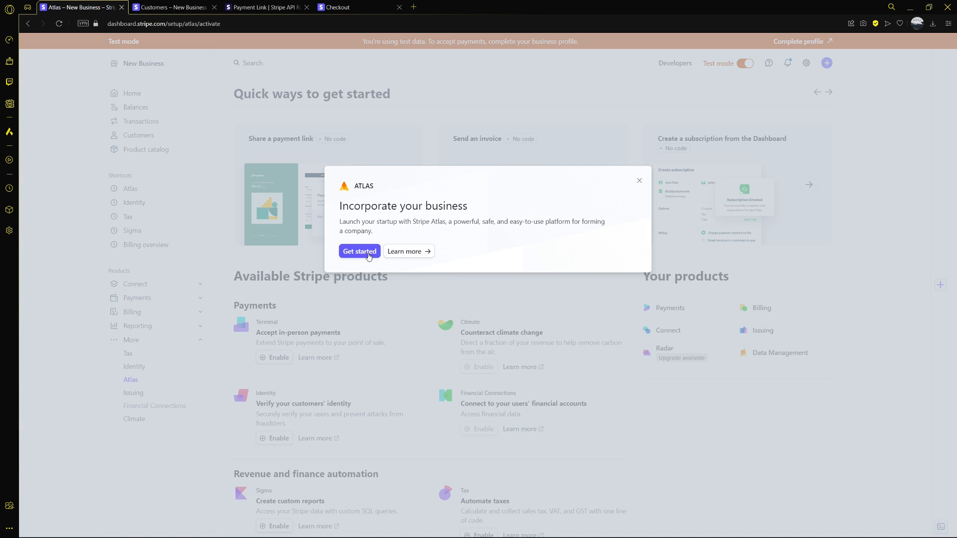
left_click(369, 253)
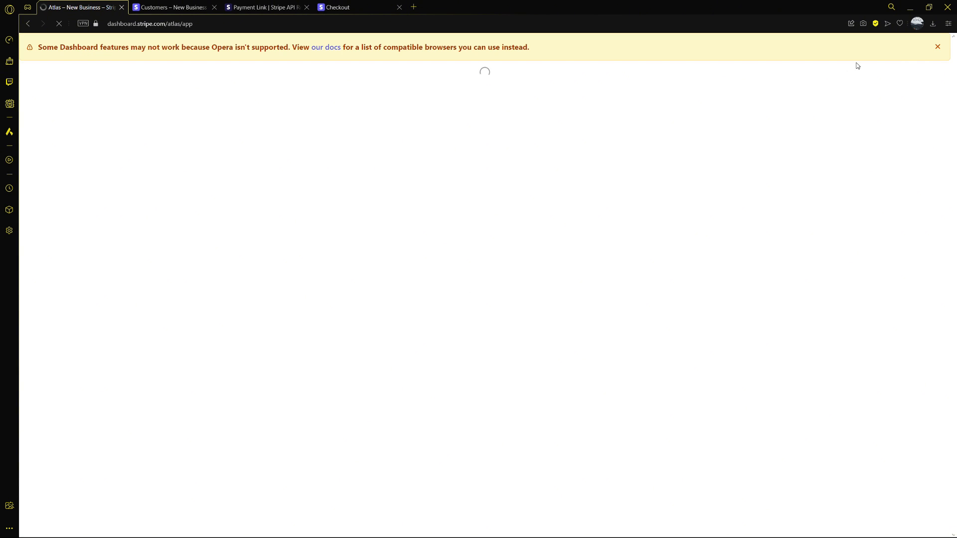
left_click(938, 48)
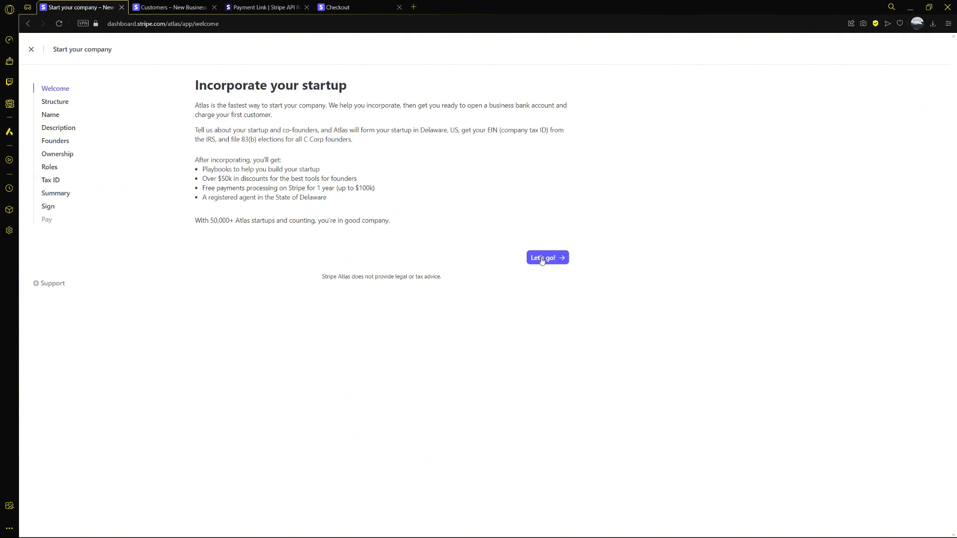
left_click_drag(199, 86, 360, 89)
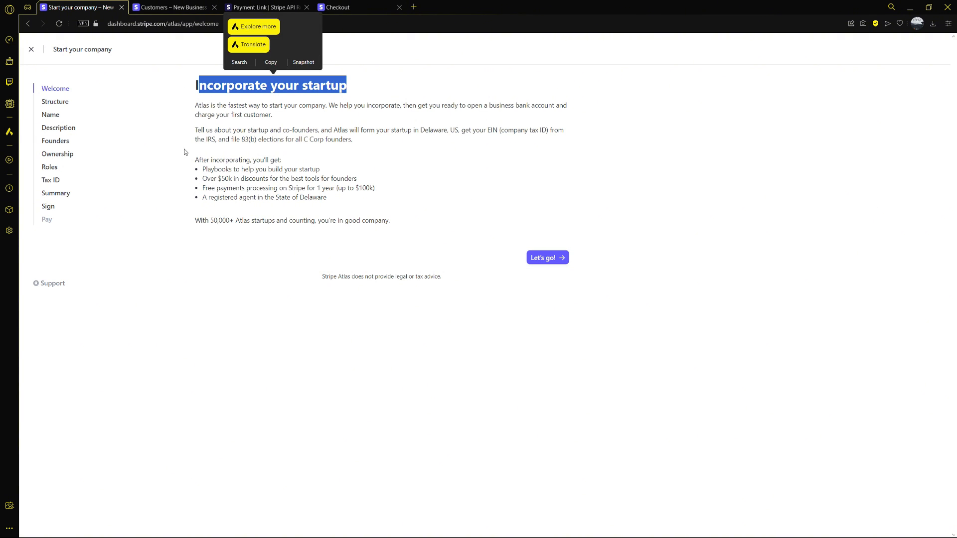
left_click(441, 112)
left_click(545, 258)
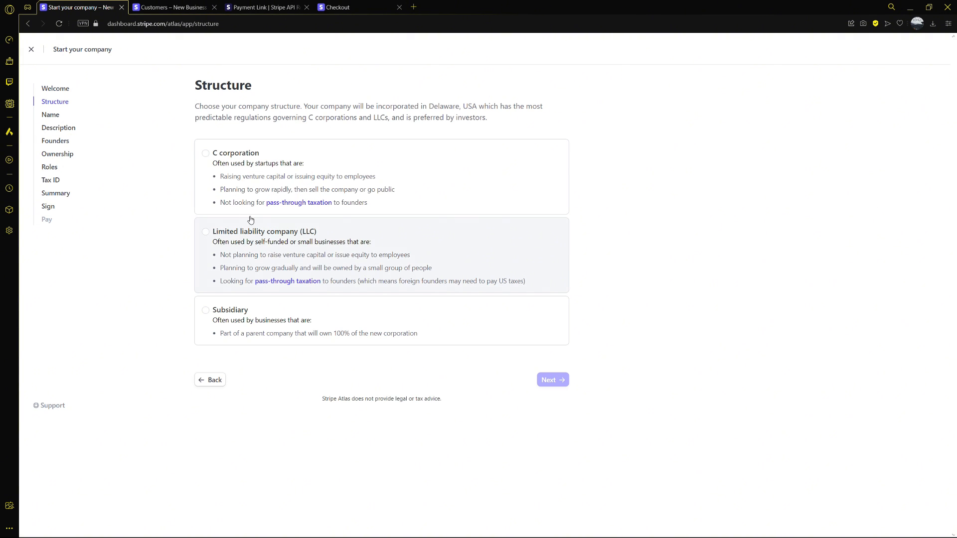
Step: Compare the C corporation and LLC options, choose Subsidiary as the company structure, and continue
left_click(229, 175)
left_click(223, 244)
left_click(209, 320)
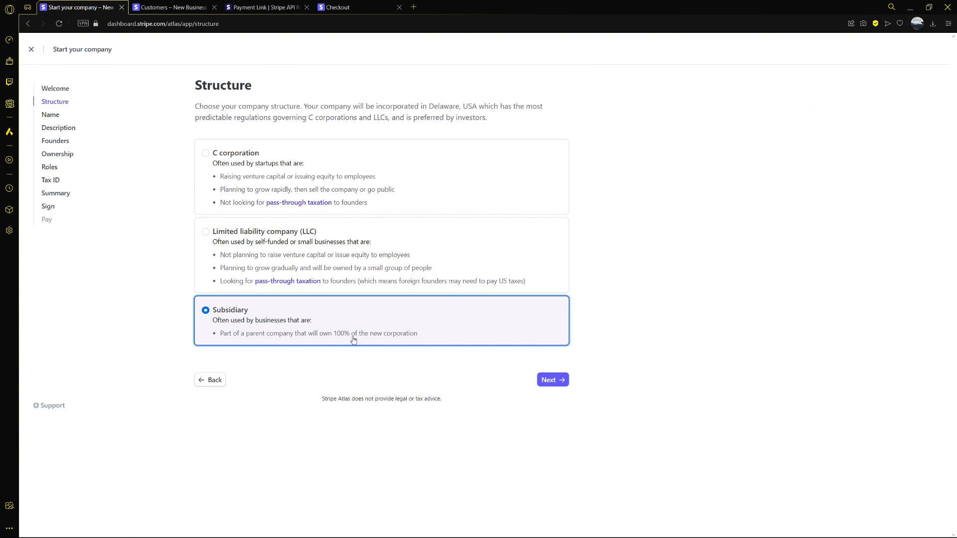
left_click(546, 383)
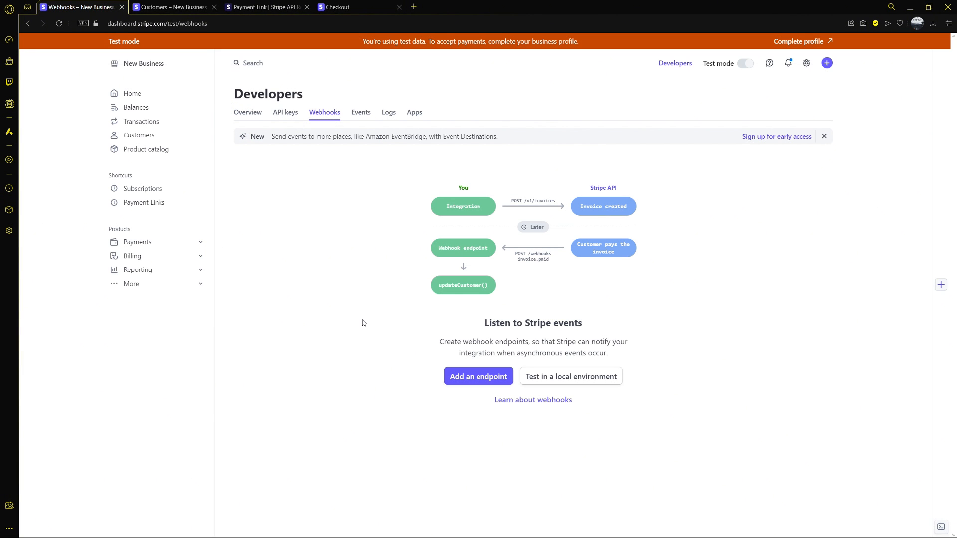
Step: Return from the Developers webhooks page to the dashboard's Home overview
left_click(142, 94)
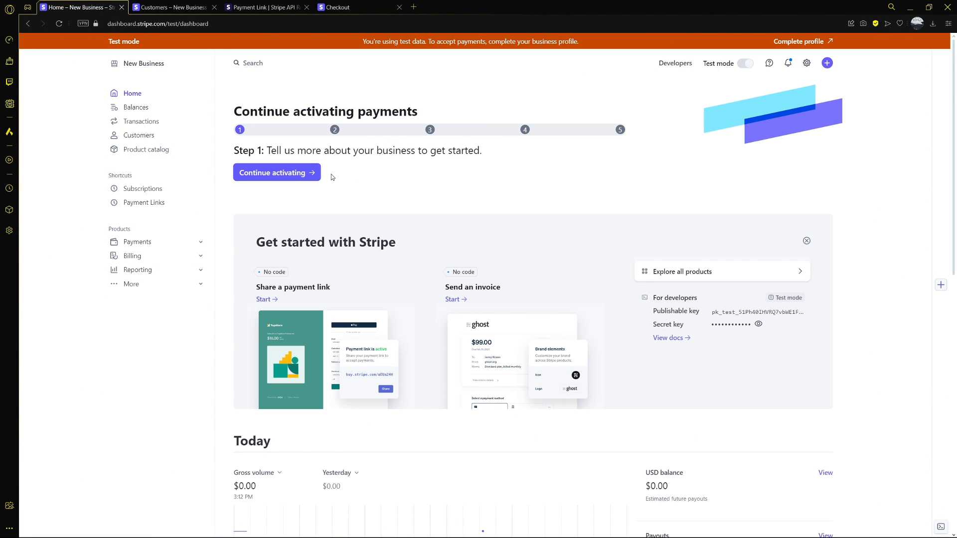